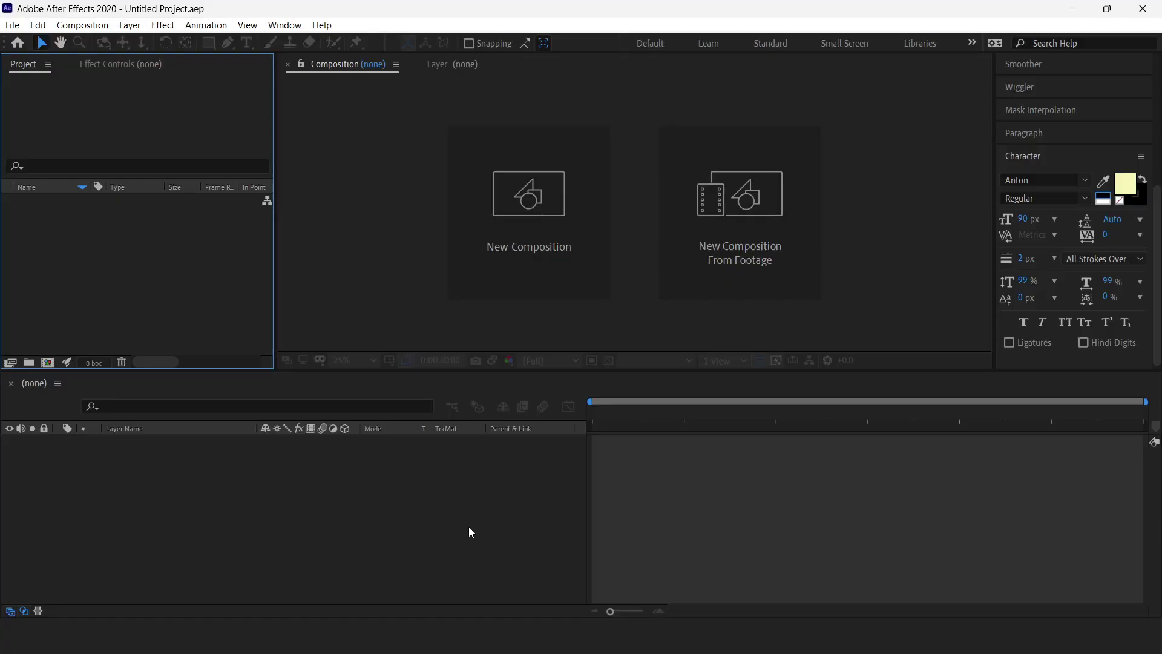
Create a 1920×1080 HDTV composition and add a text layer reading 'arch effects'
click(521, 249)
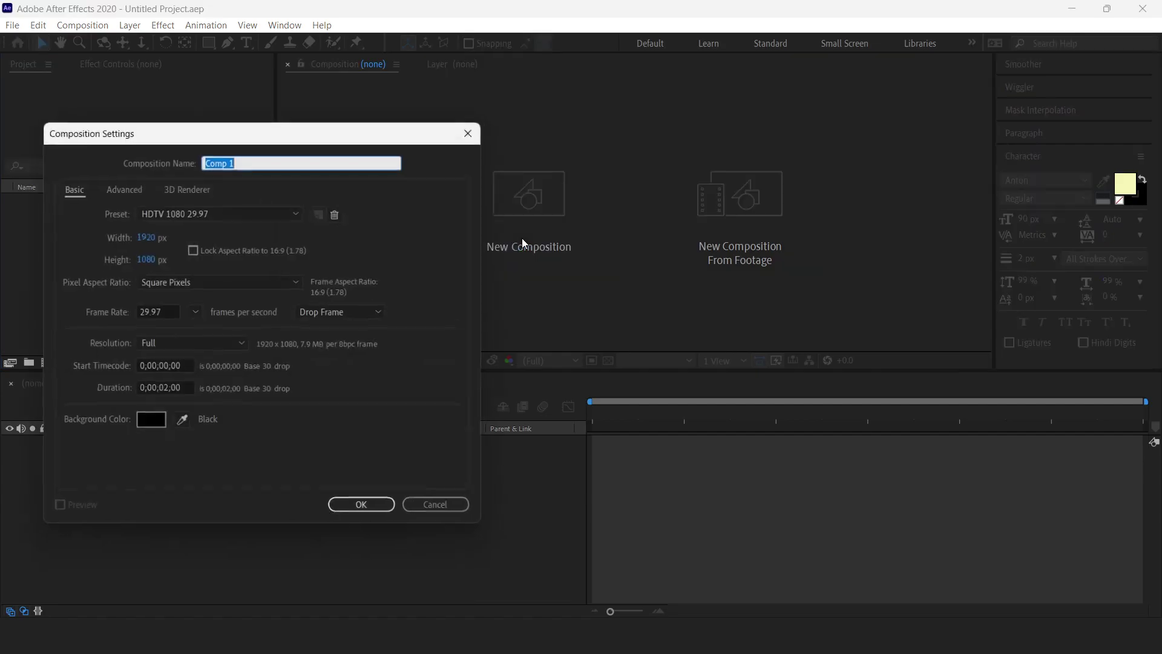
click(365, 506)
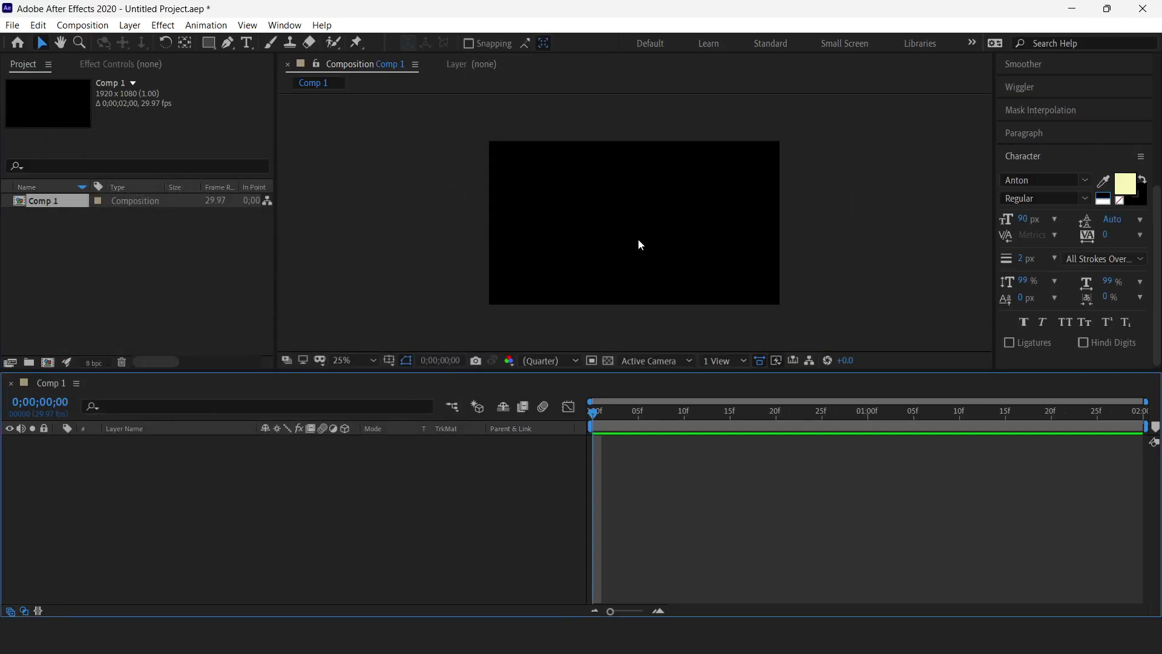
click(246, 43)
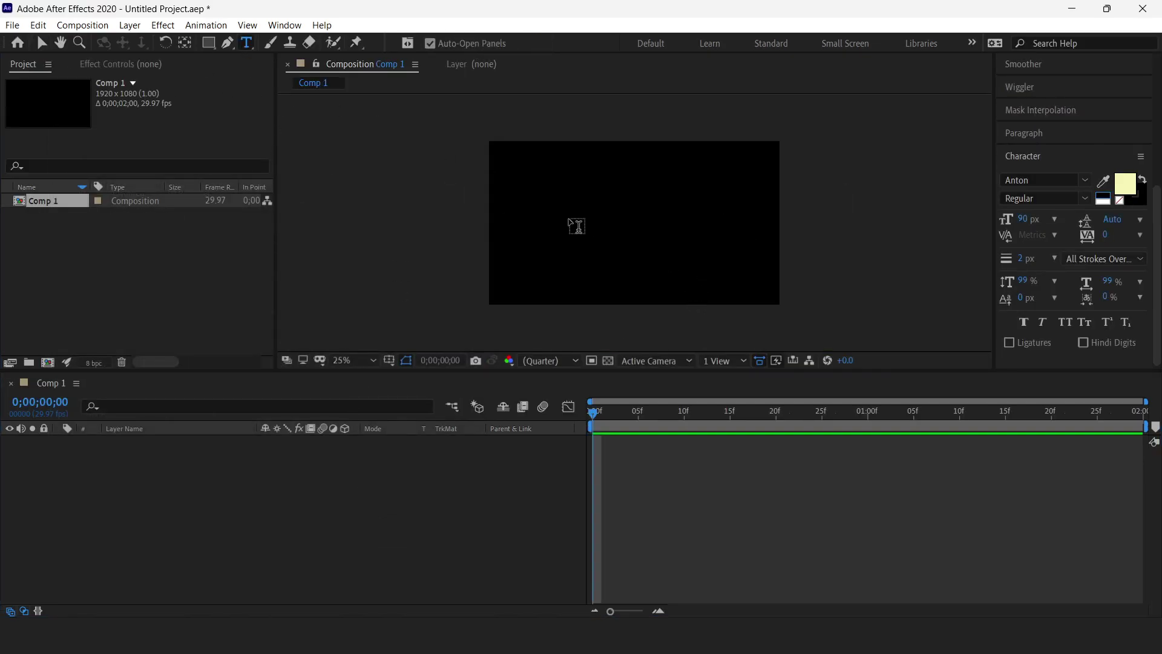
click(577, 226)
text(arch effects)
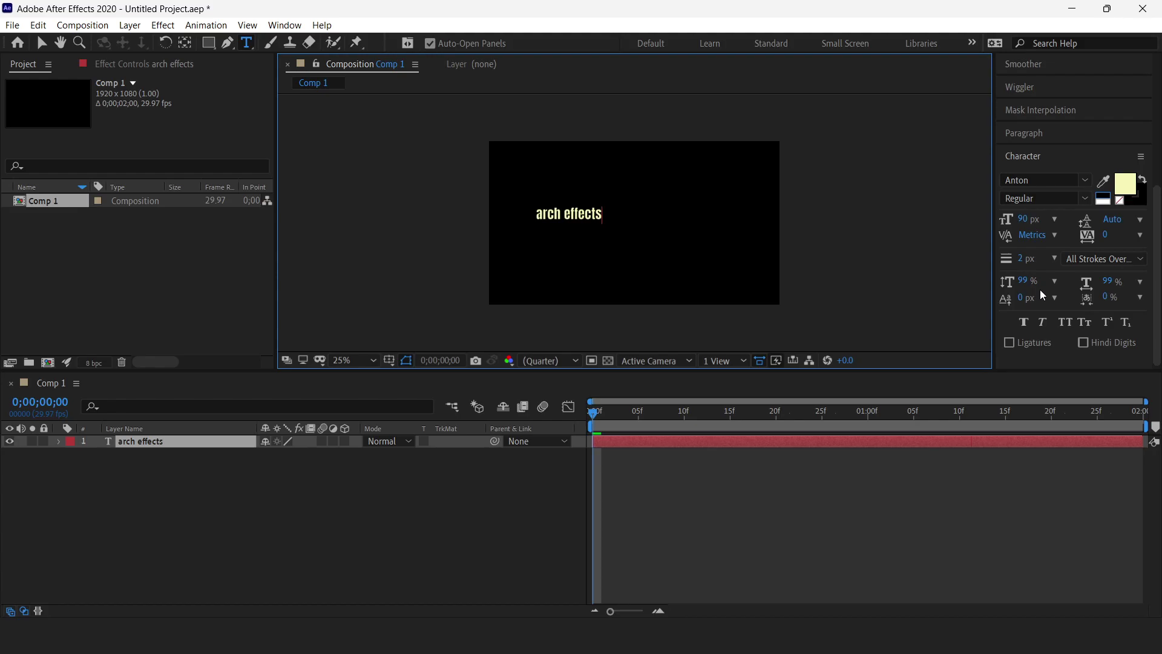
key(ctrl+a)
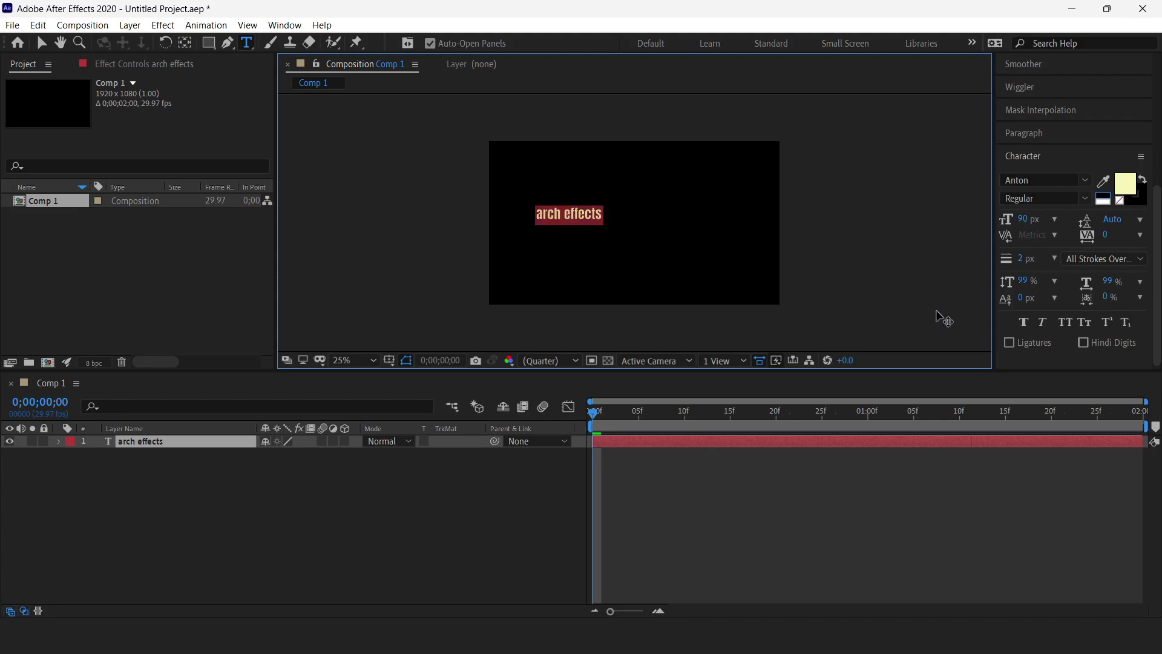
Set the text's font to Bowlby One SC at 120 px
click(1084, 183)
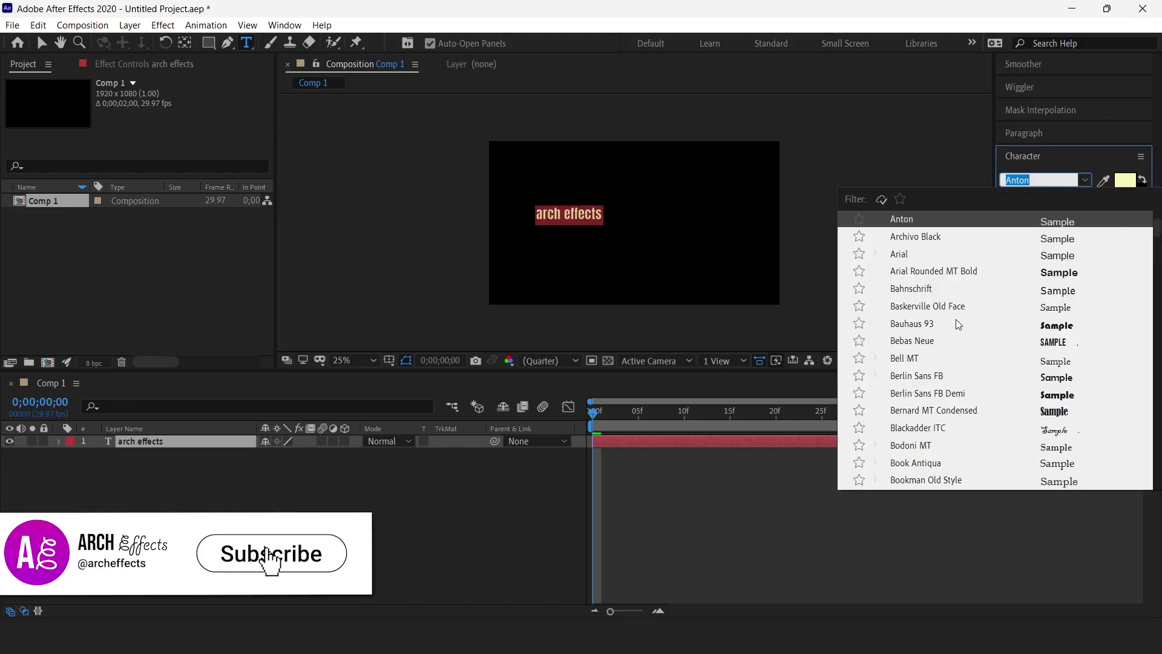
scroll(958, 324, down, 1)
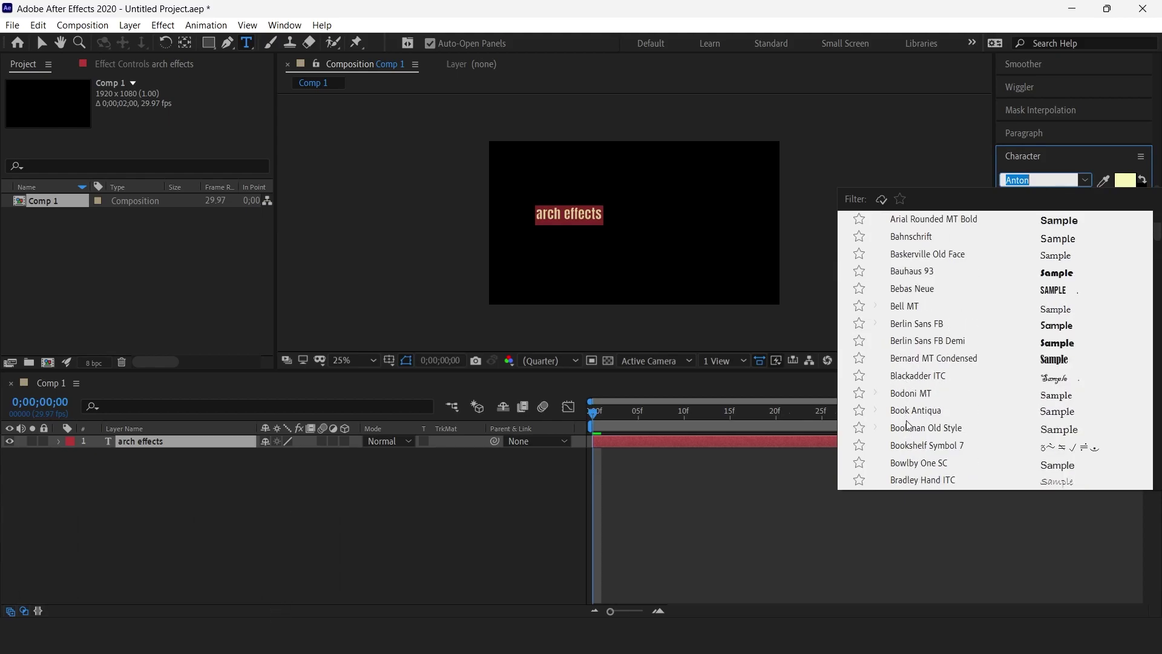
scroll(908, 431, down, 2)
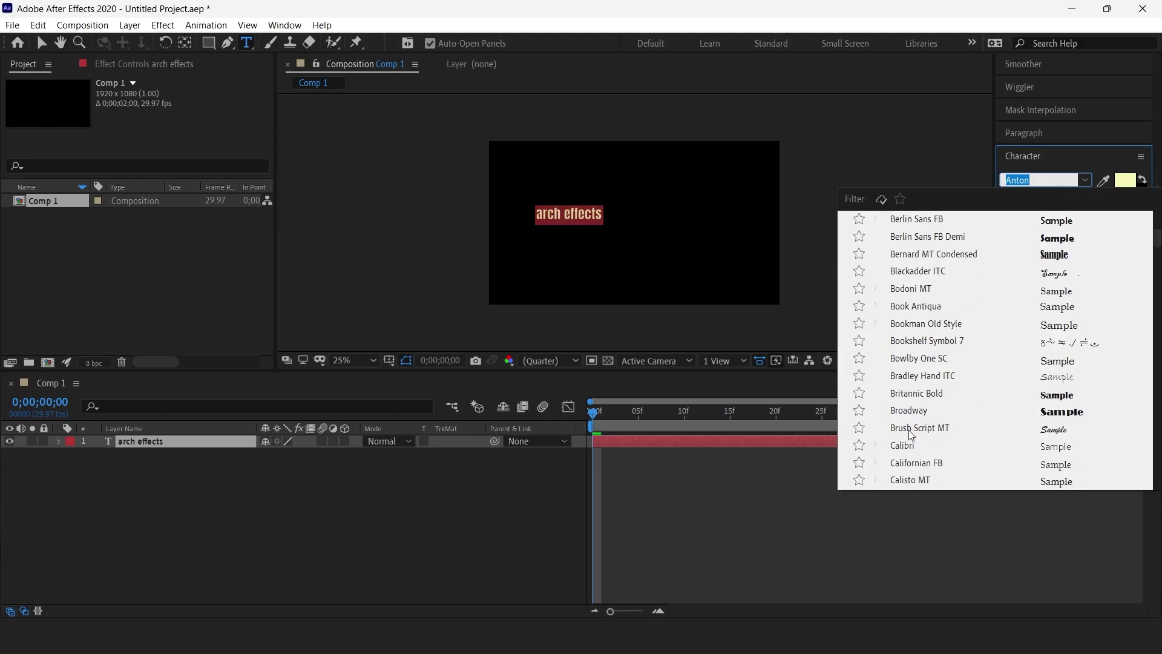
click(919, 359)
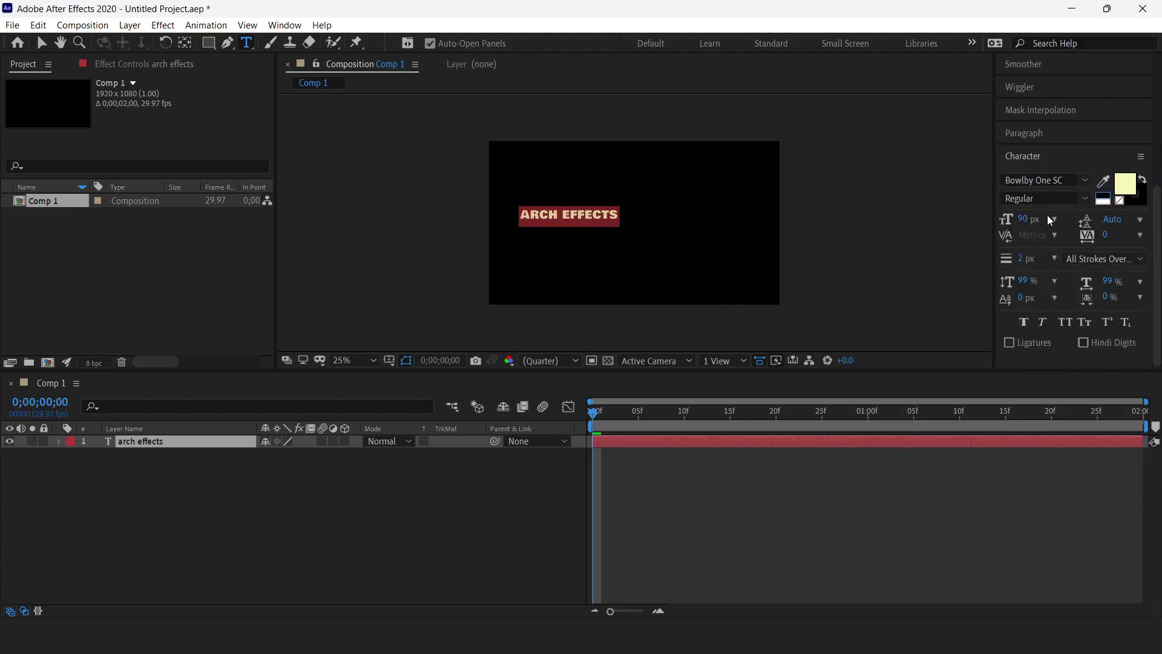
click(1023, 219)
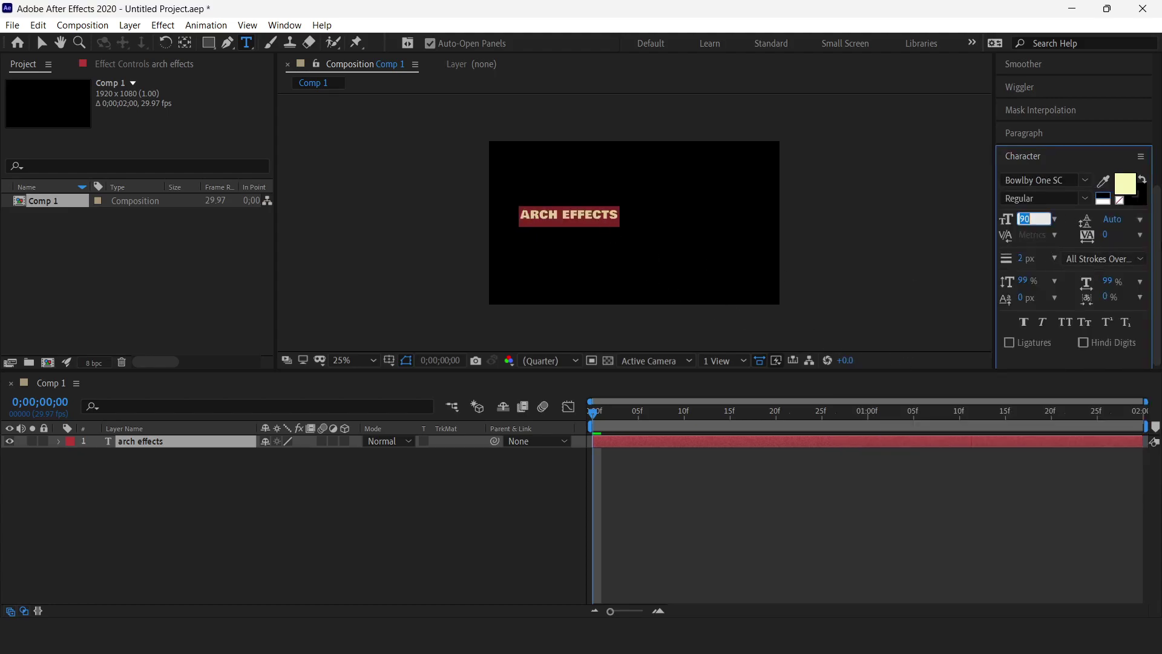
text(120)
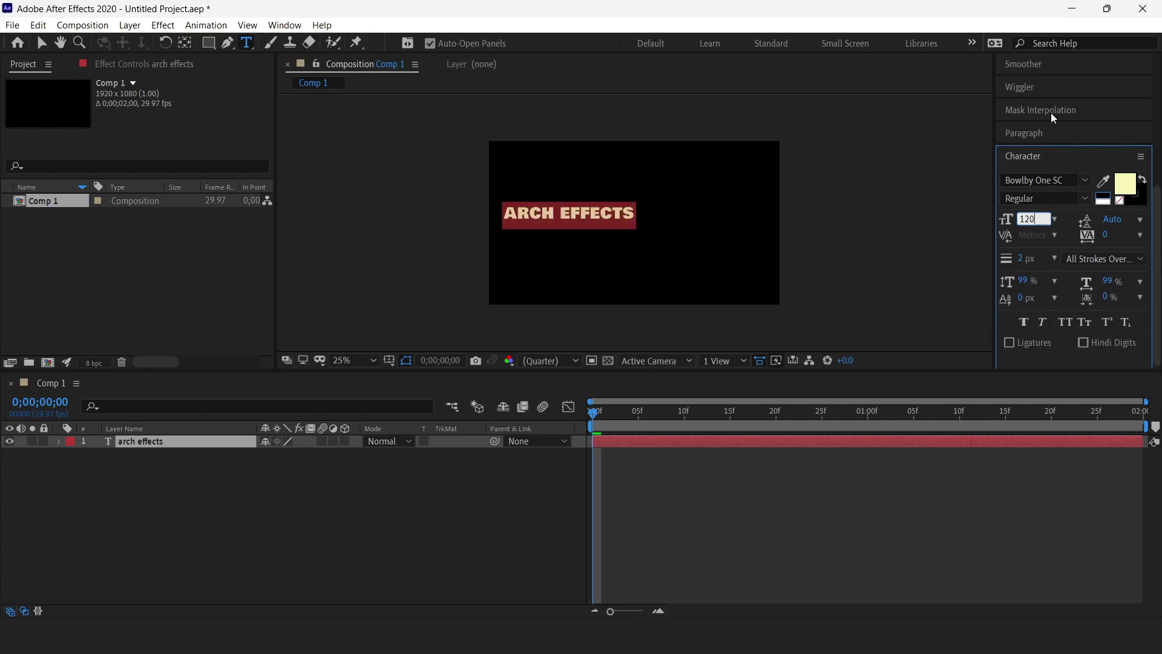
Align the text horizontally to the centre of the composition
scroll(1056, 117, up, 5)
click(1028, 159)
click(1036, 195)
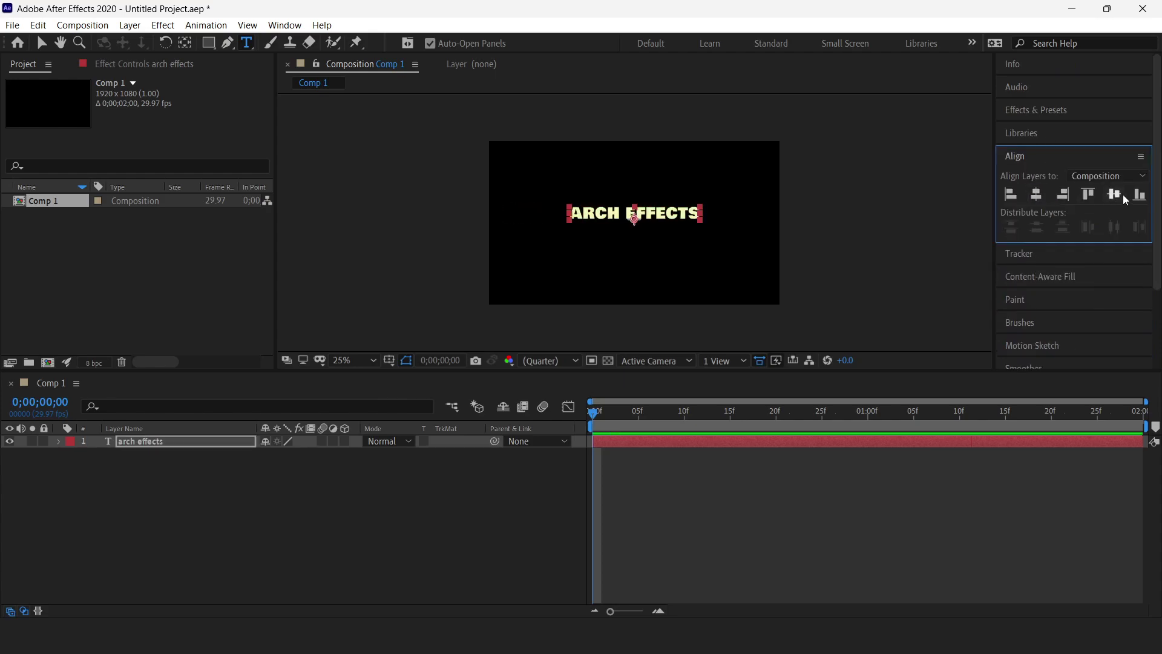
Move the text layer's anchor point to the lettering's bottom centre and reveal Scale
key(period)
key(period)
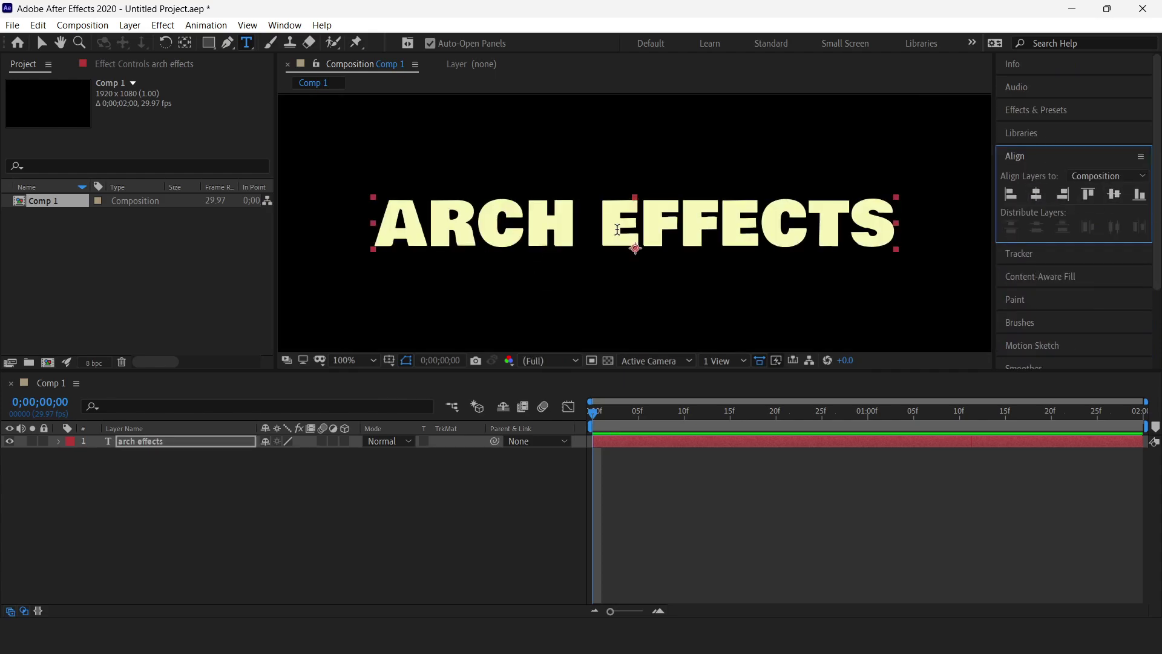
click(144, 442)
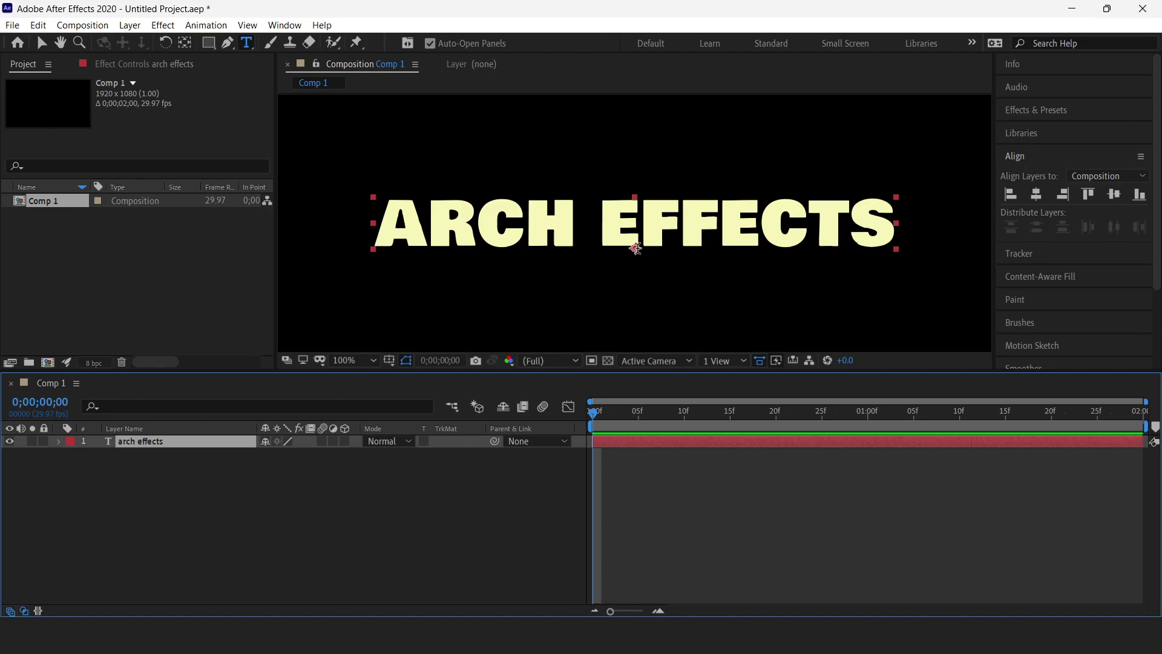
click(185, 42)
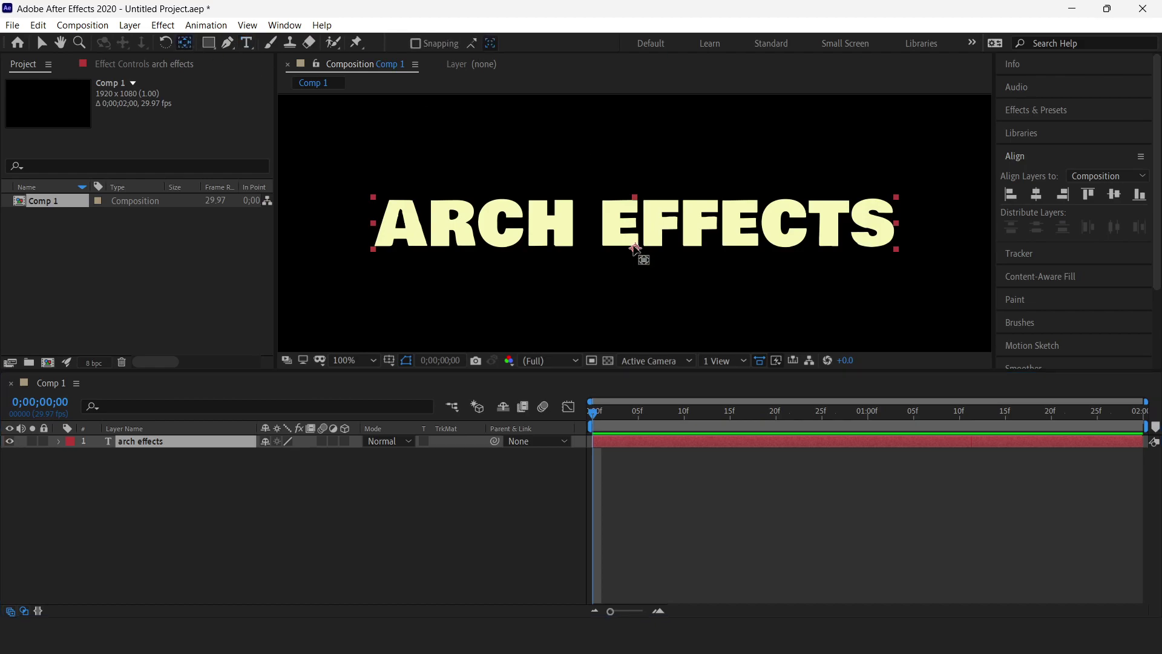
drag(636, 248, 635, 248)
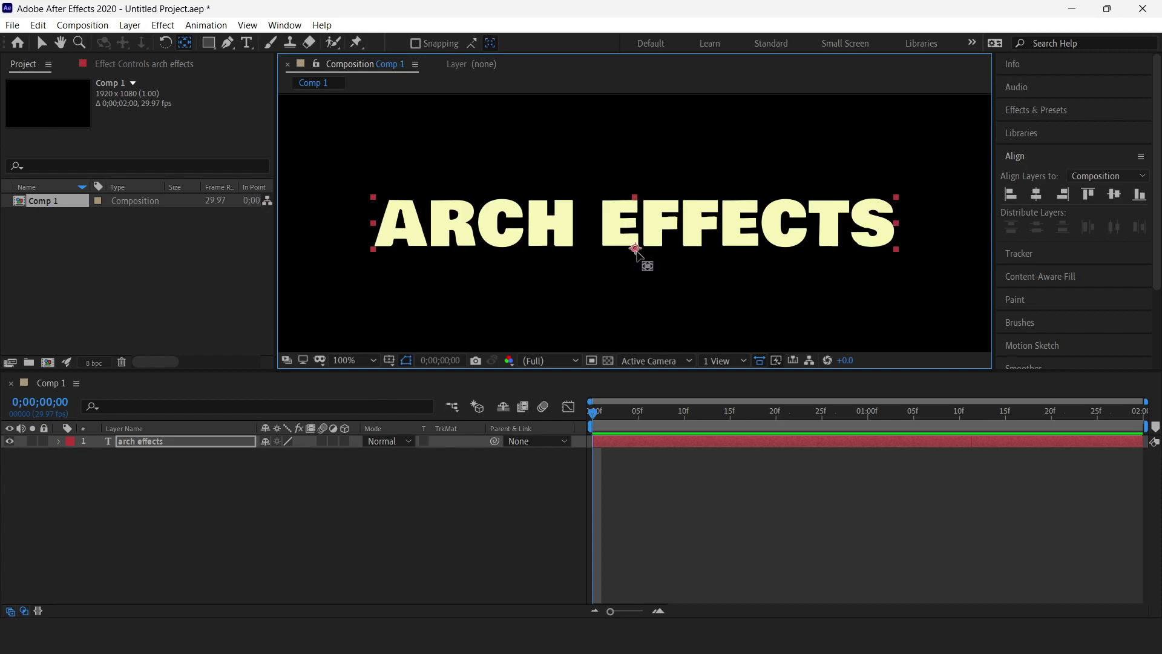
click(168, 444)
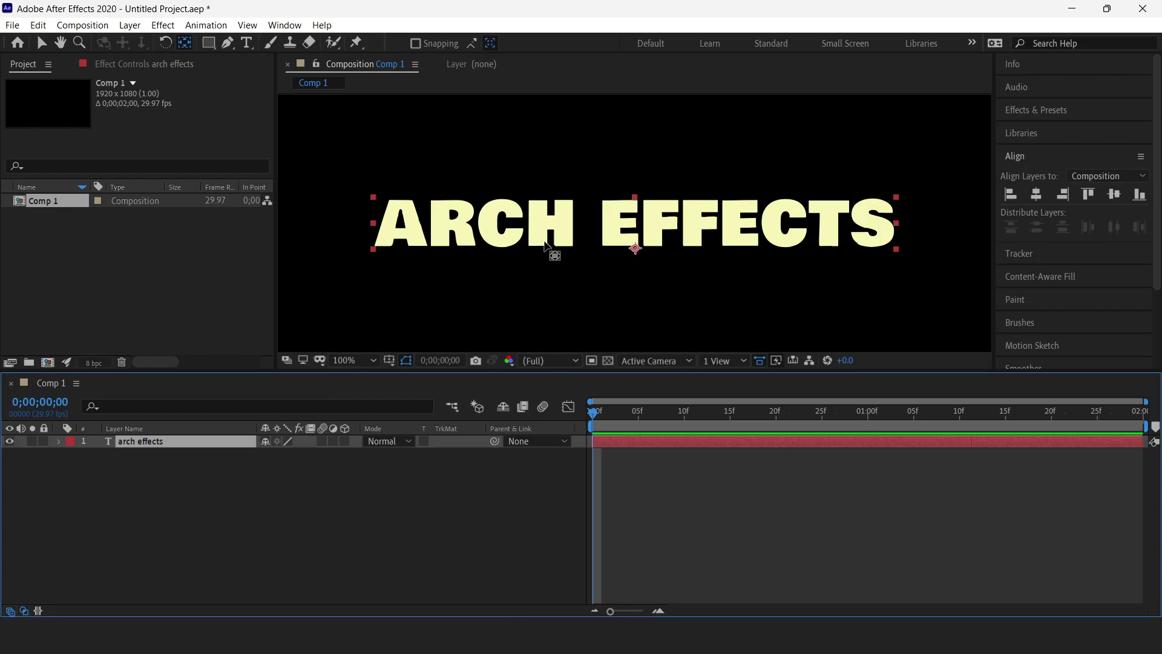
key(s)
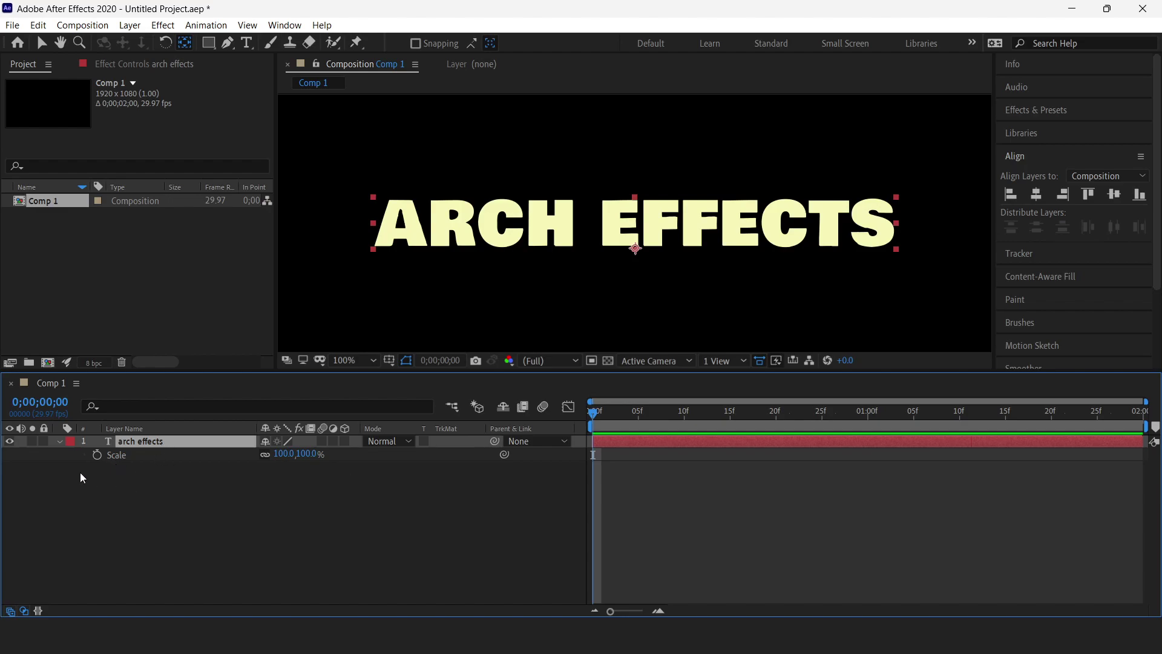
Keyframe Scale at 100% on 0f and unlinked Y scale 0% at 15f
click(95, 456)
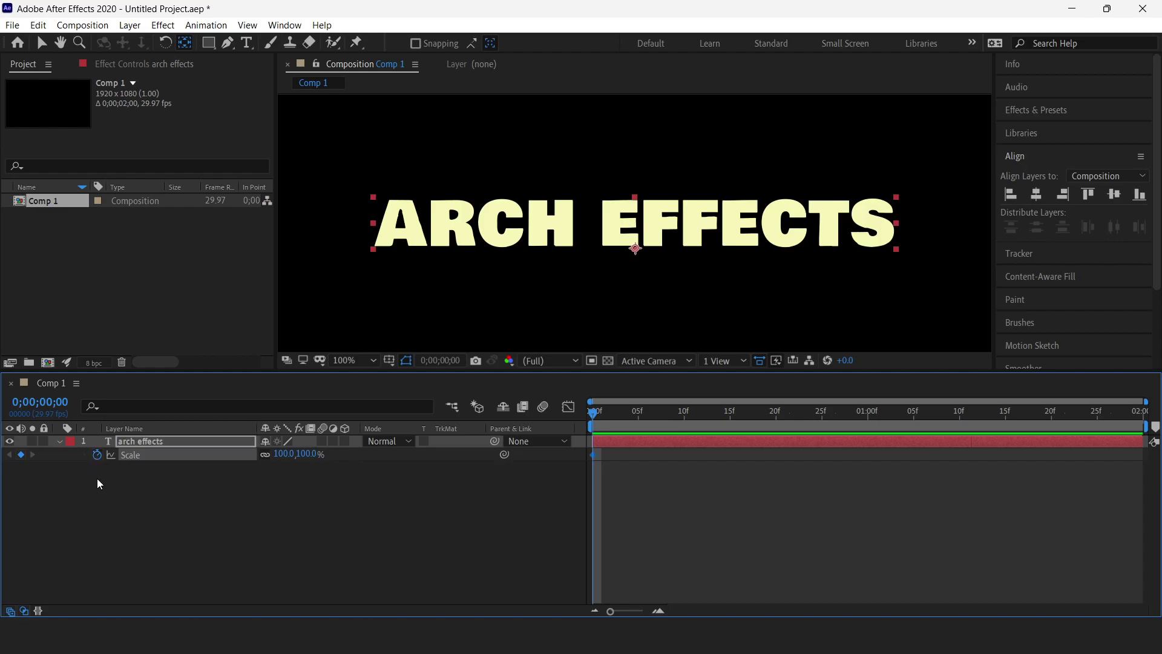
click(265, 455)
drag(592, 412, 728, 416)
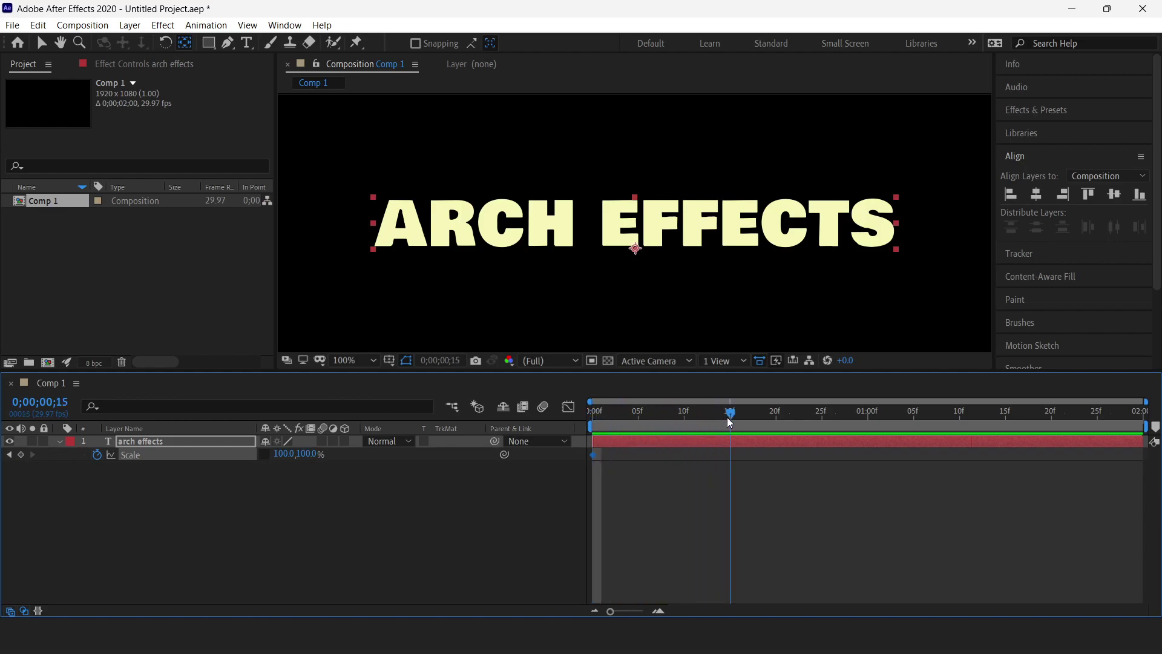
click(312, 455)
text(0)
key(Return)
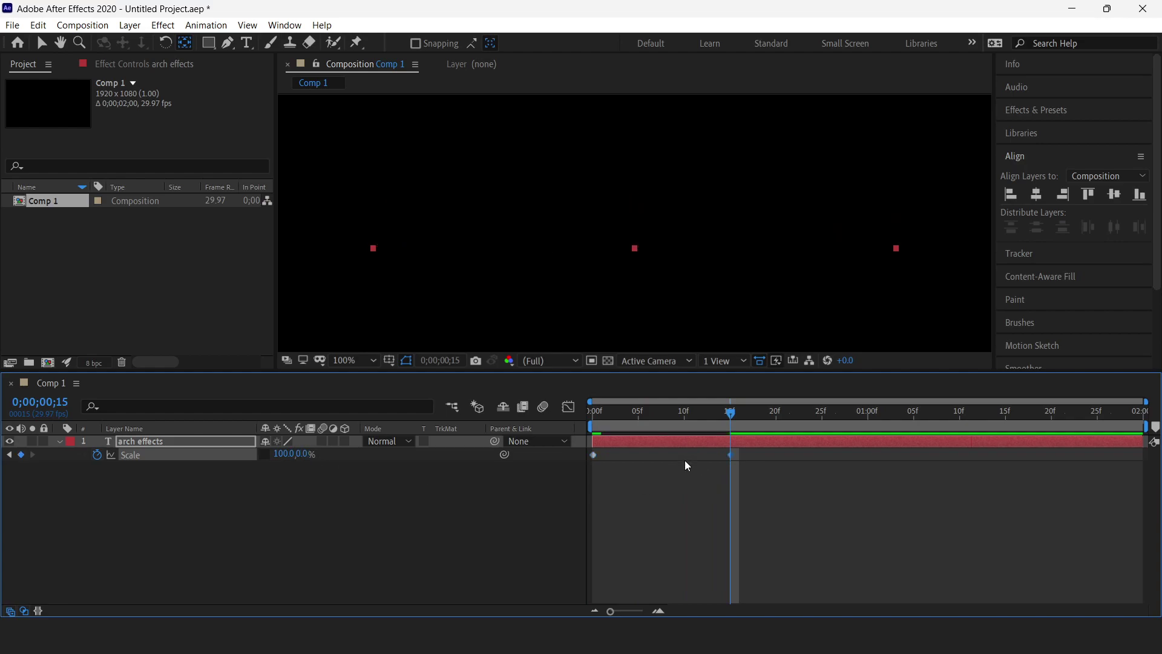
Return to the start and draw a region of interest around the text
drag(737, 414, 572, 423)
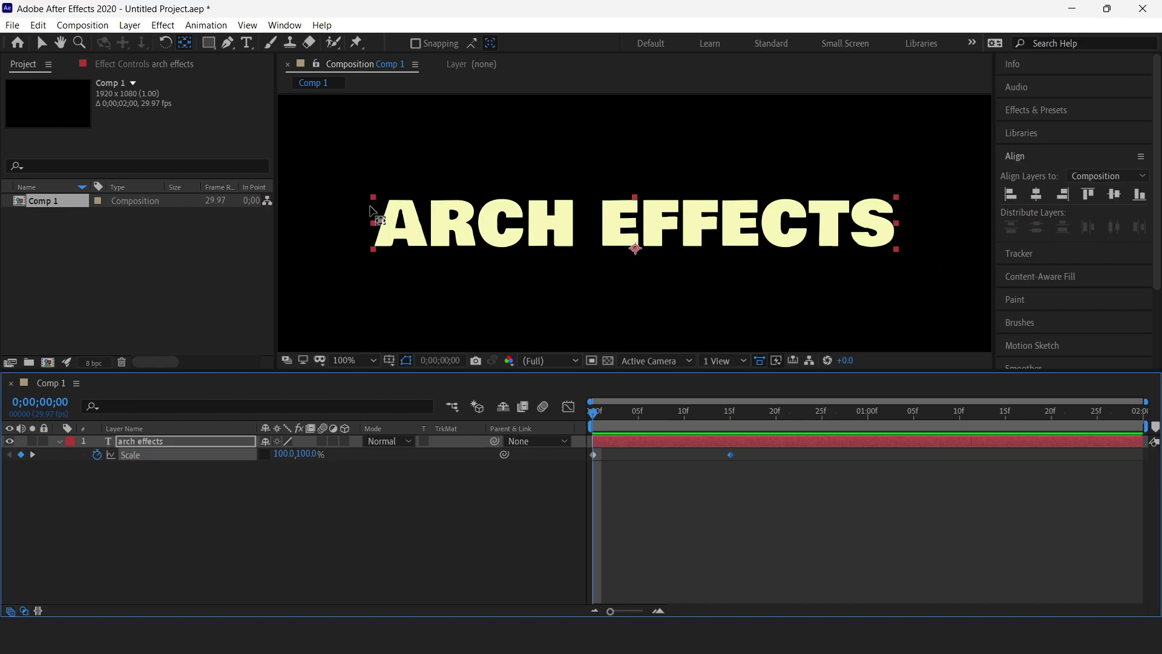
click(592, 361)
drag(376, 197, 900, 254)
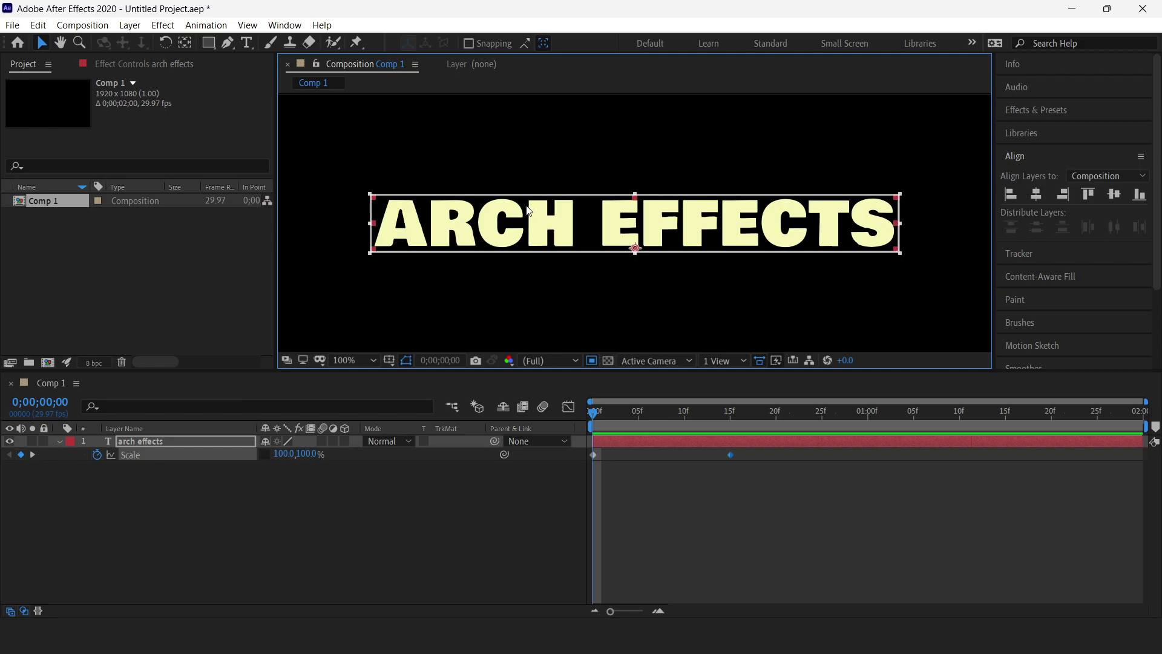
Crop the comp to the 870×92 region and place a Medium Turquoise solid beneath the text
click(83, 26)
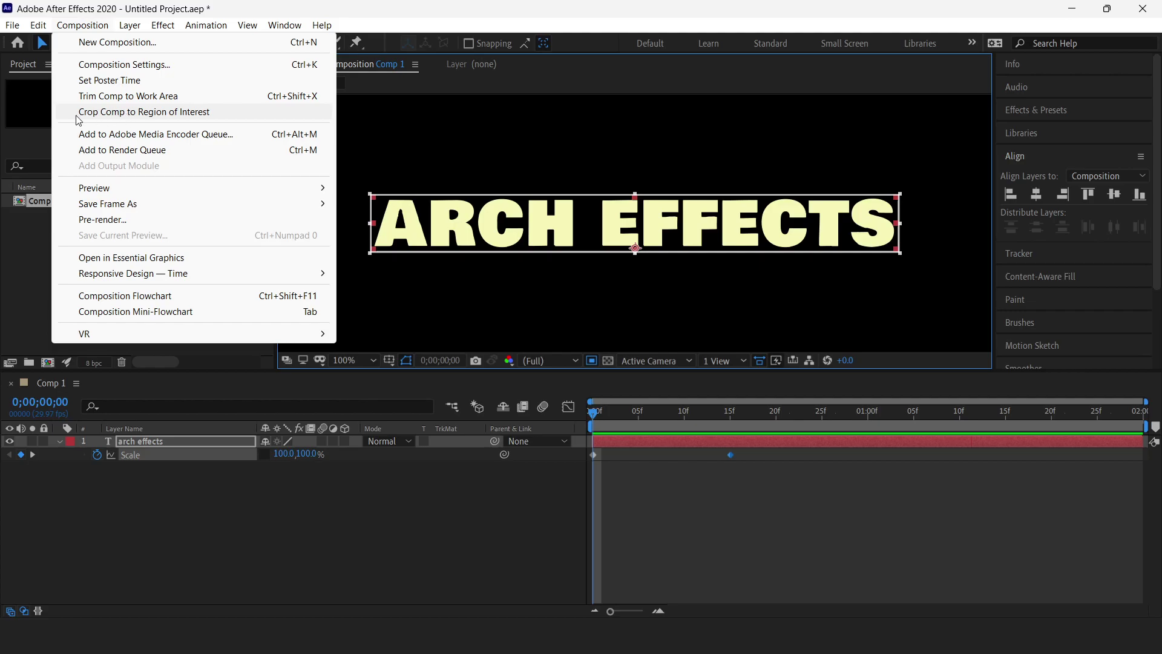
click(178, 114)
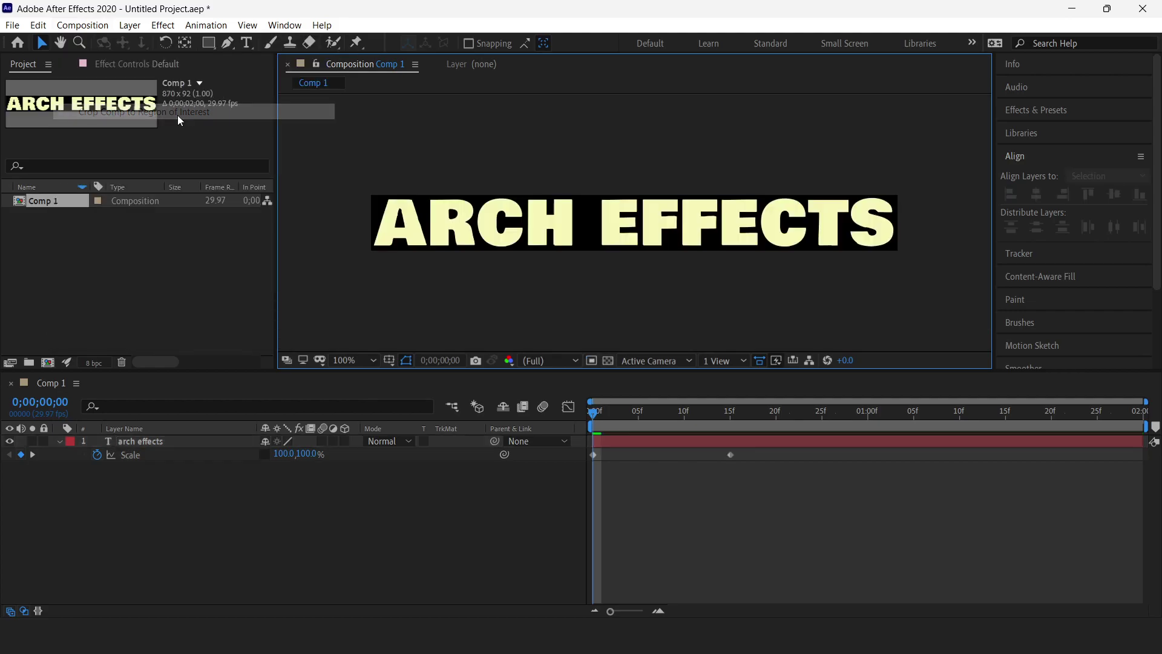
click(129, 27)
mouse_move(148, 39)
click(405, 61)
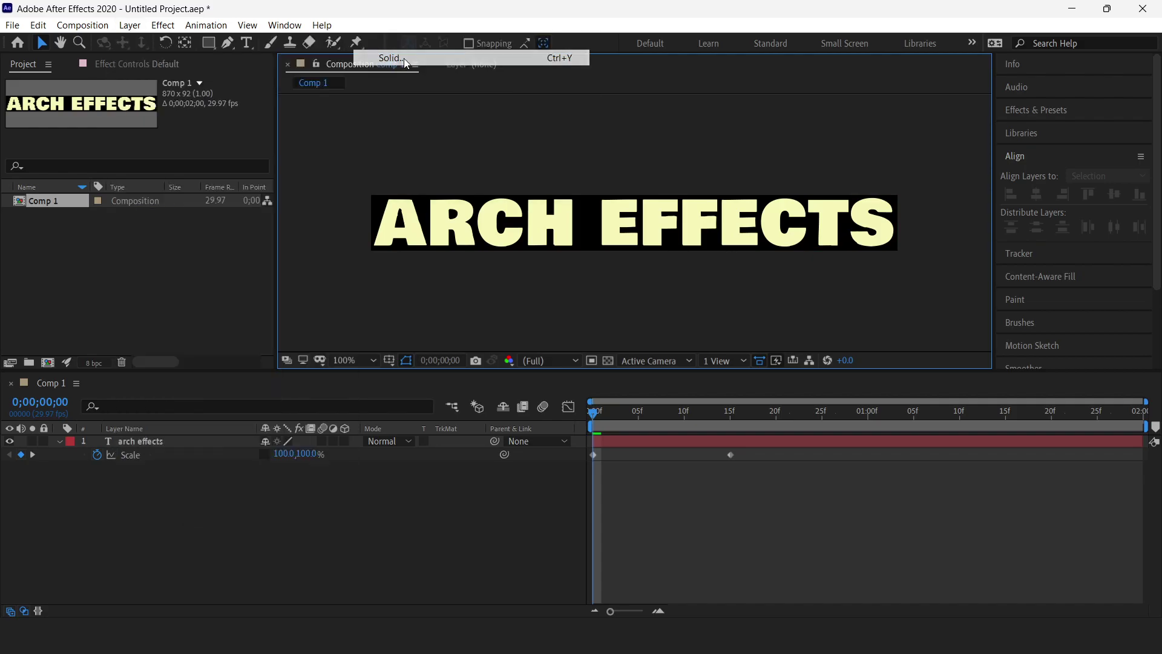
click(623, 451)
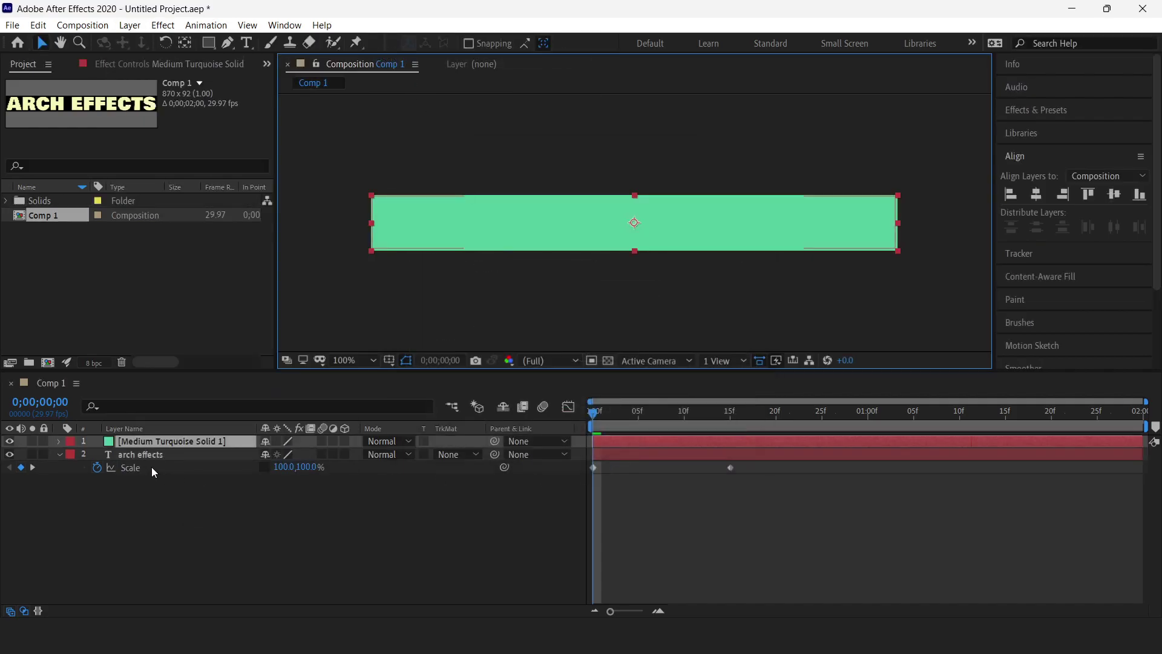
drag(143, 439, 135, 470)
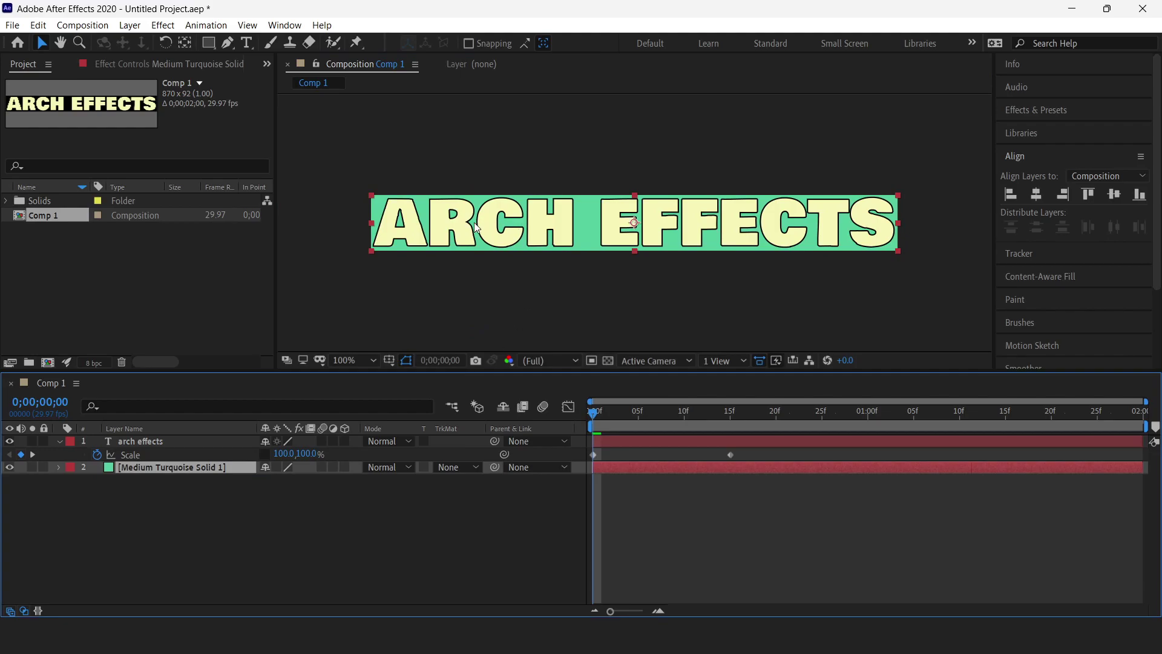
click(1034, 110)
Apply Gradient Ramp to the solid, running horizontally from 1,47 to 873,49
click(1047, 129)
text(grad)
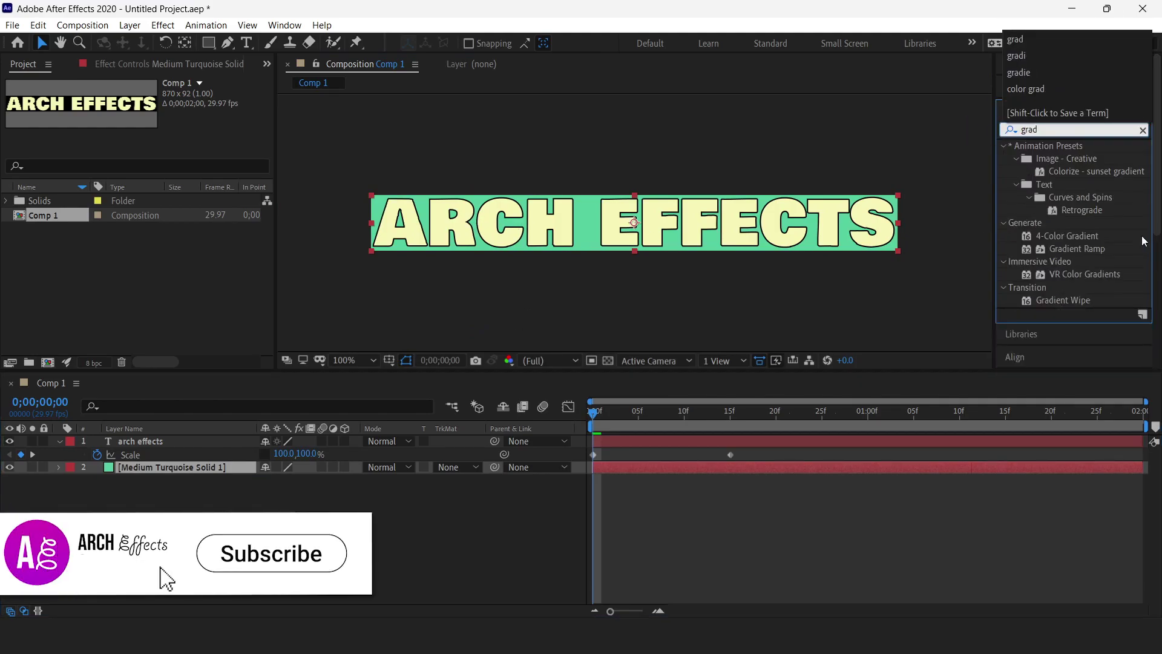
drag(1077, 248, 191, 475)
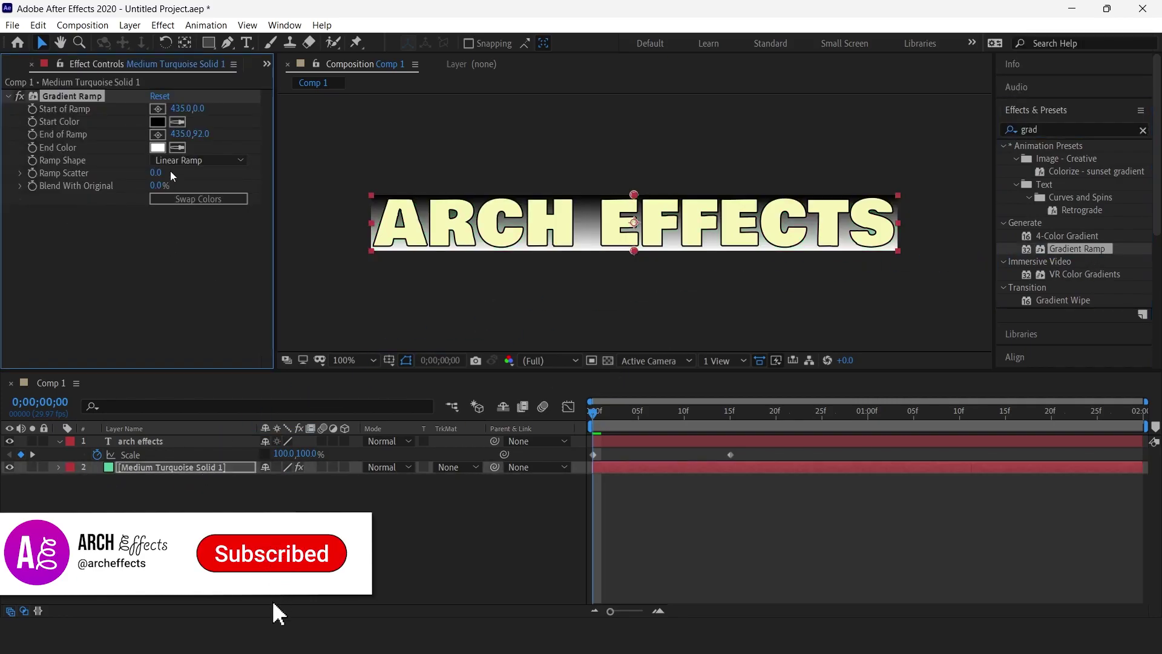
drag(634, 195, 372, 225)
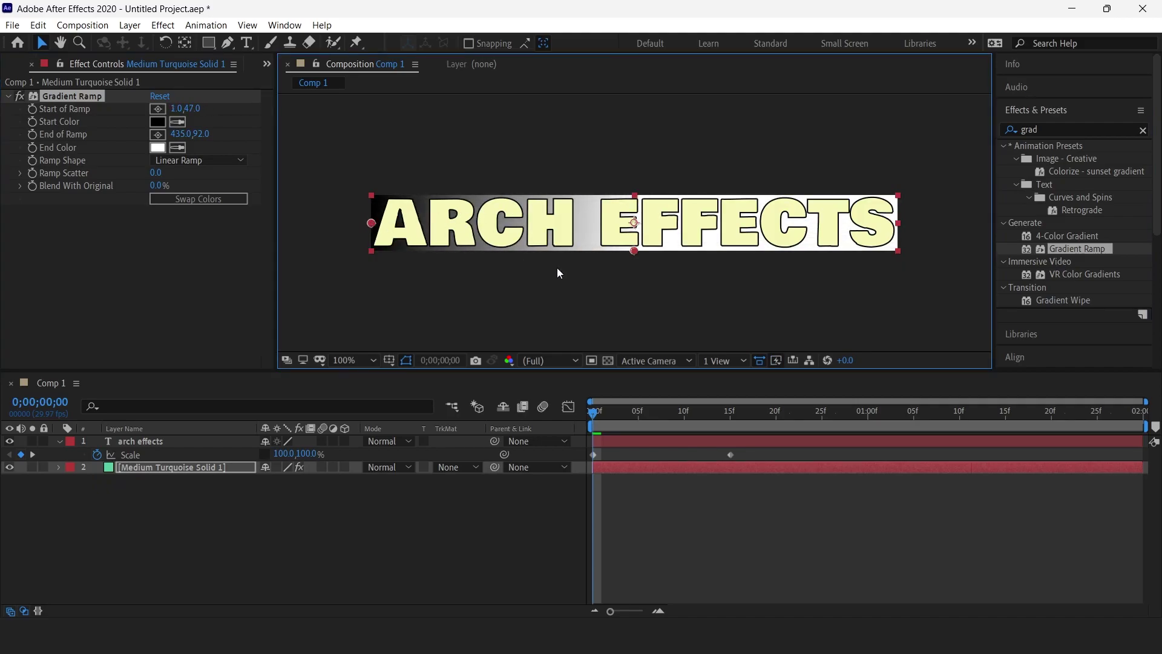
drag(635, 250, 900, 224)
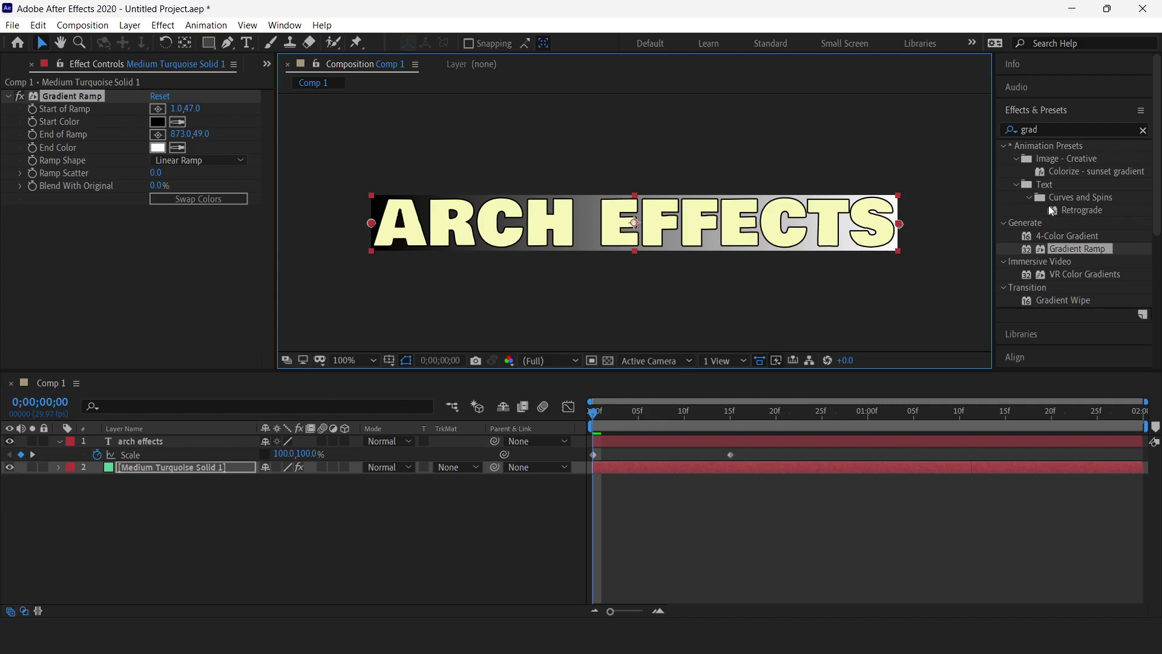
click(1065, 130)
Apply Time Displacement to the text, driven by the solid's Effects & Masks
text(time dis)
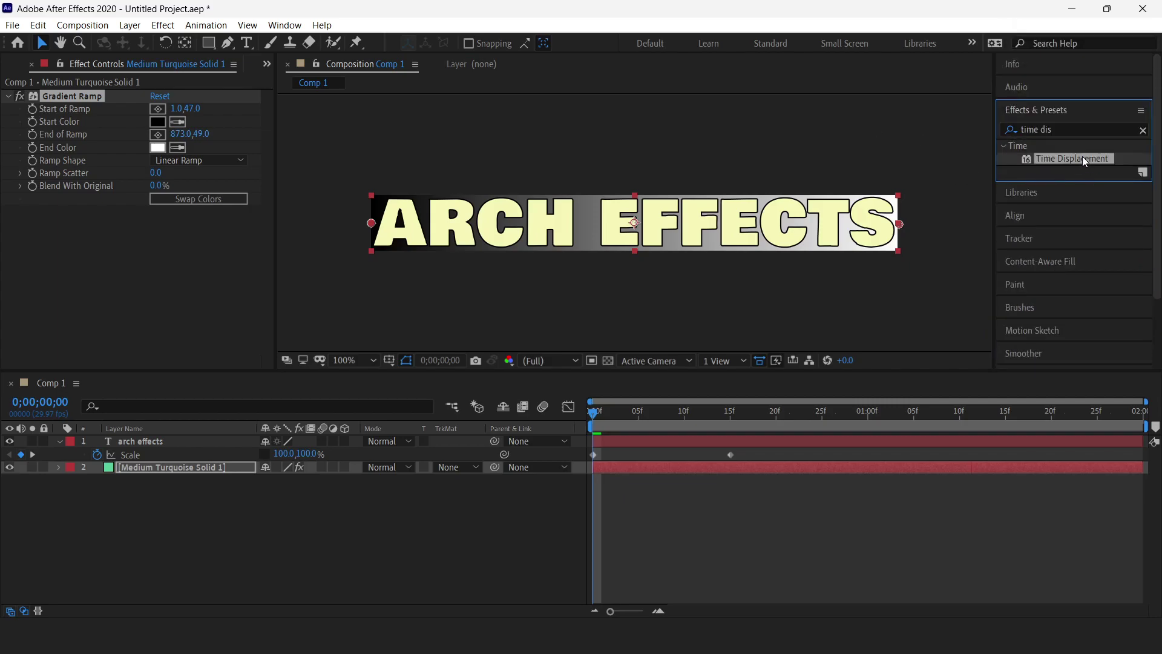
drag(1083, 156, 162, 438)
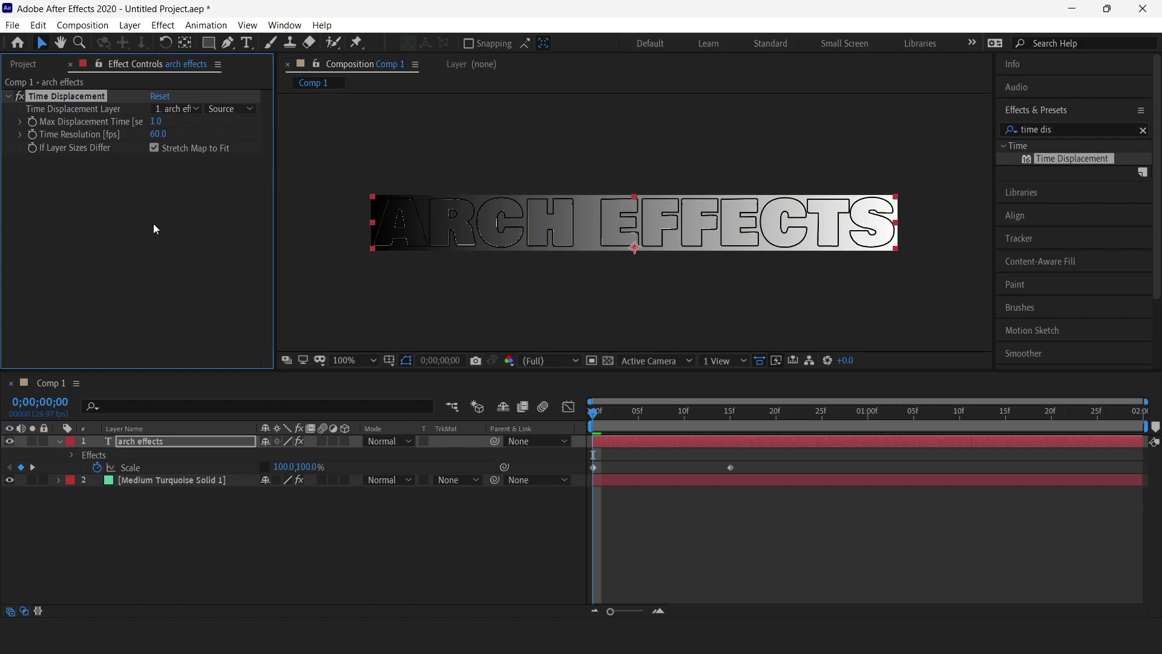
click(173, 109)
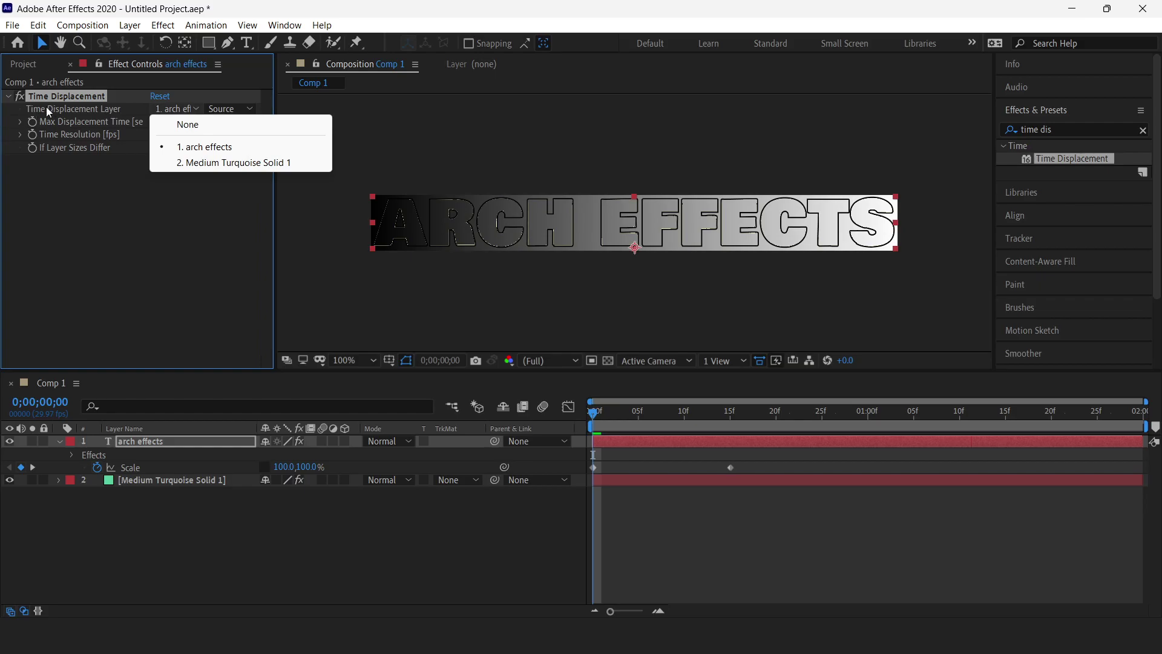
click(202, 162)
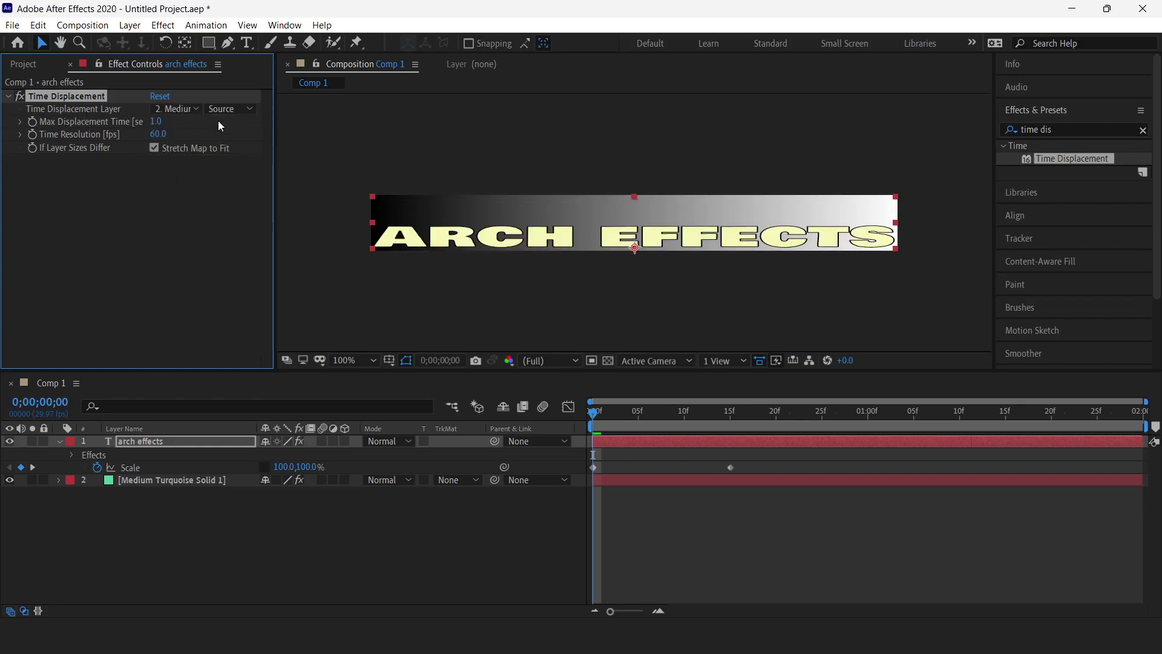
click(229, 109)
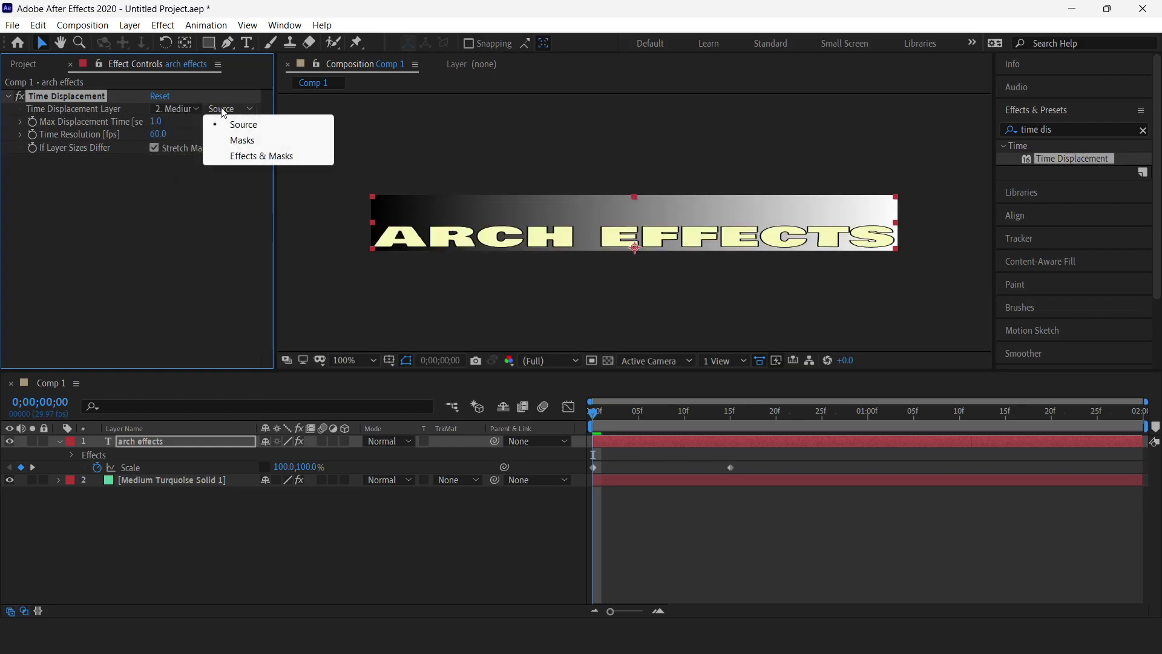
click(228, 158)
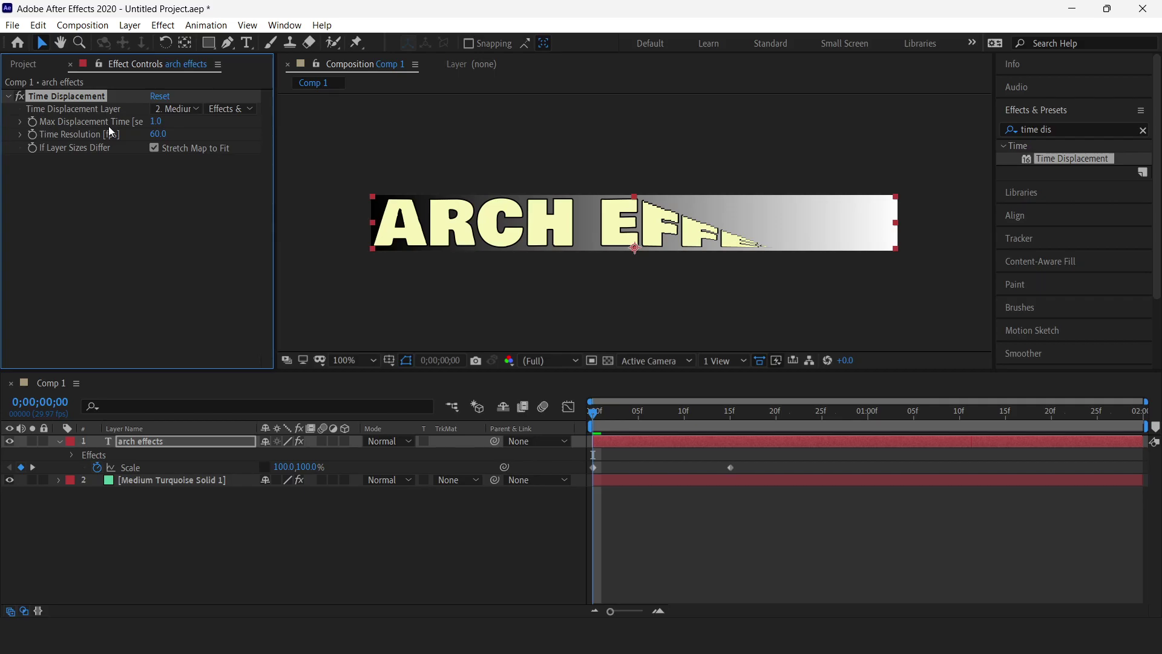
Set Max Displacement Time to 0.5 and Time Resolution to 150, then preview the warp
click(158, 122)
text(0.5)
key(Return)
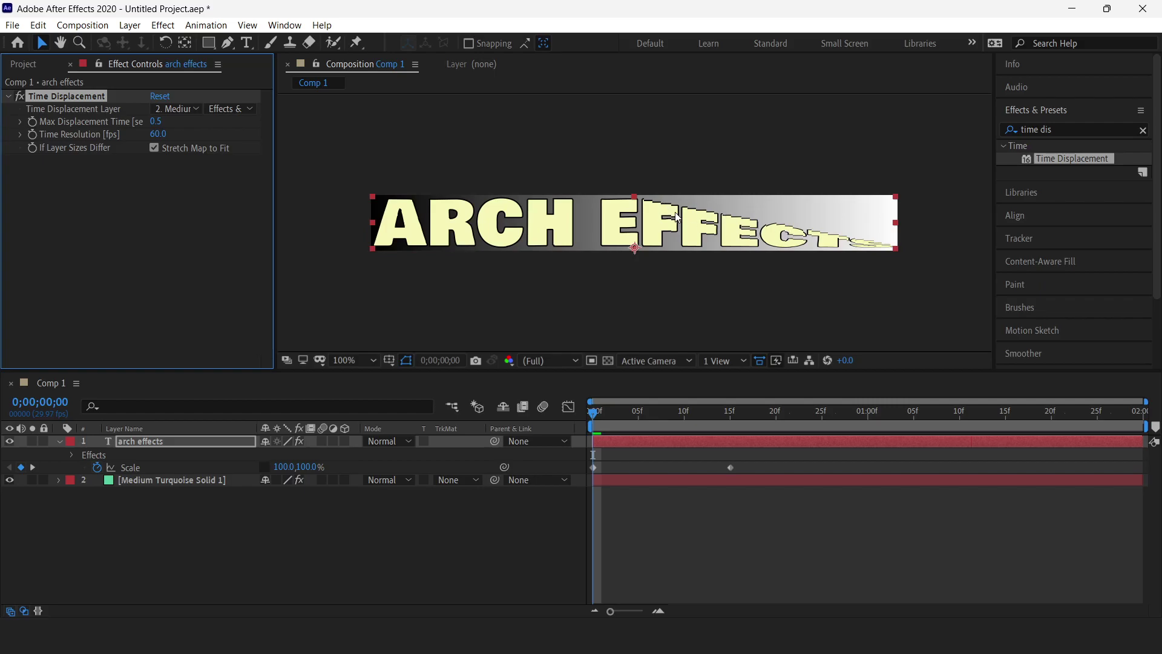
key(period)
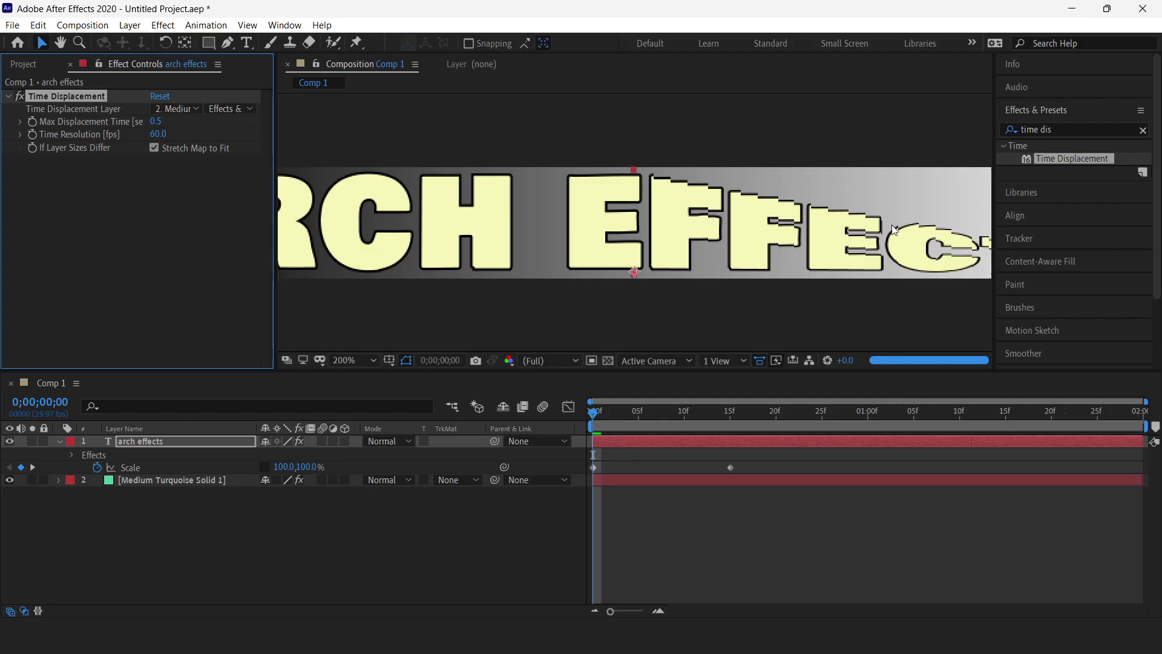
key(comma)
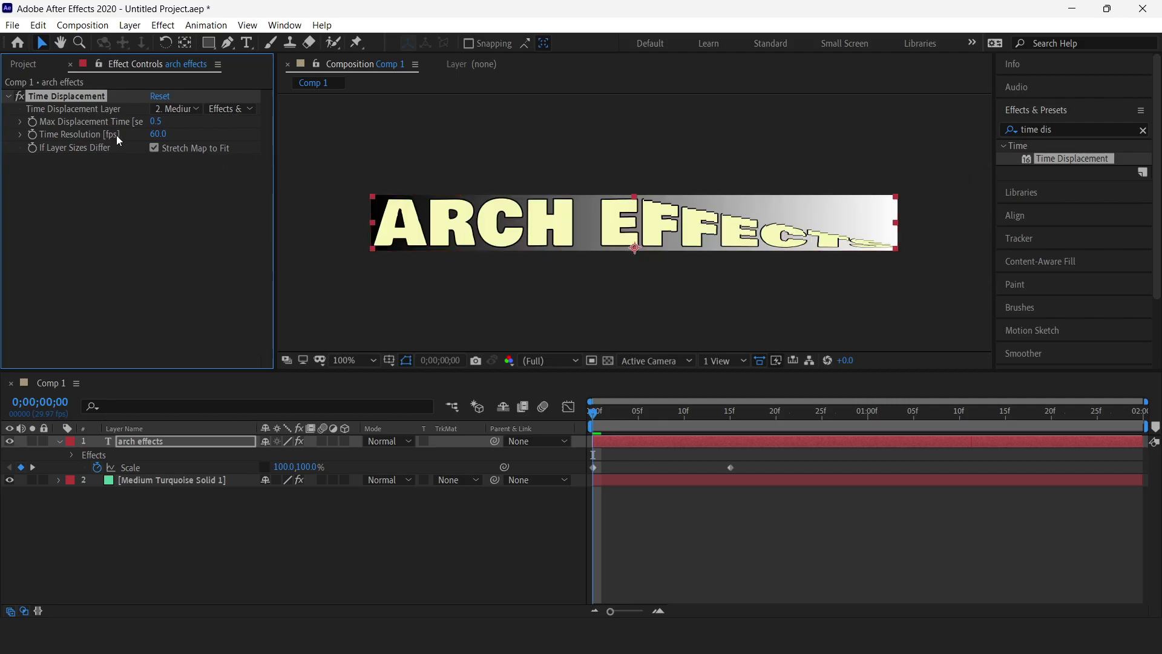
click(159, 134)
key(Return)
key(period)
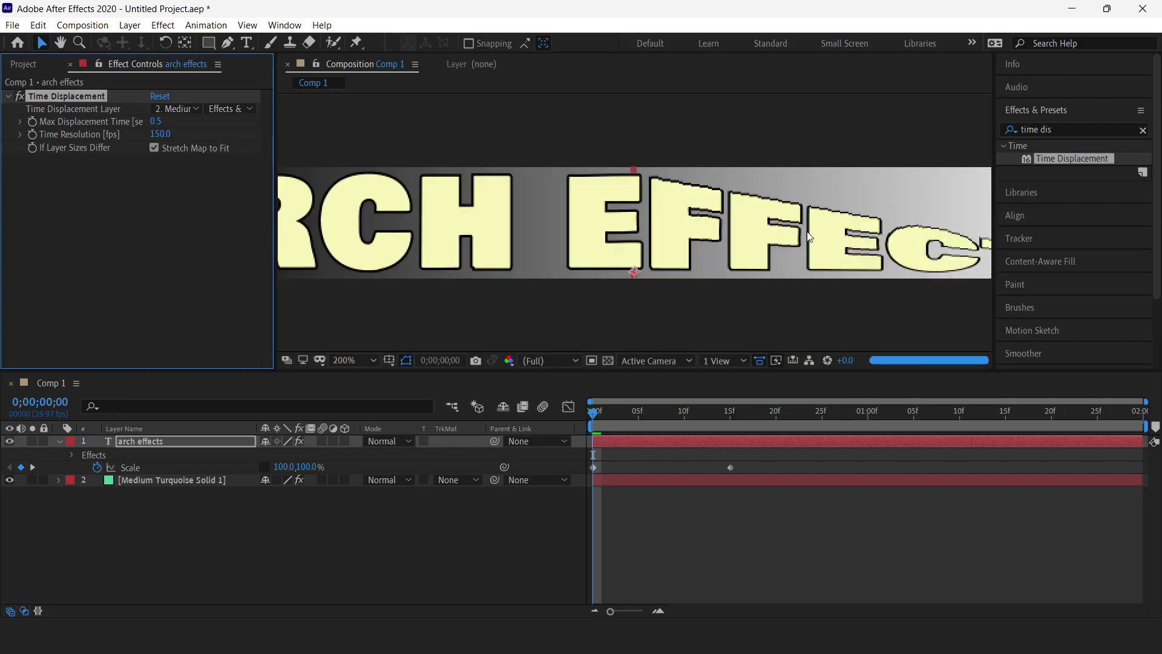
key(comma)
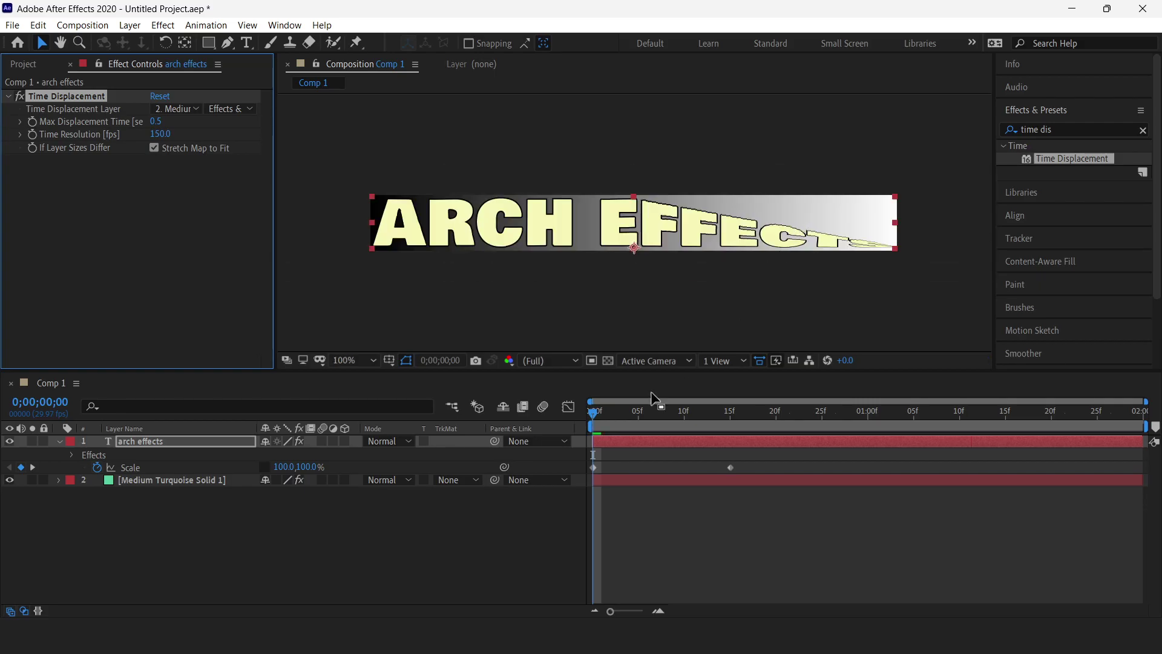
mouse_move(592, 411)
mouse_down()
mouse_move(846, 427)
mouse_move(599, 423)
mouse_move(948, 430)
mouse_move(591, 428)
mouse_up()
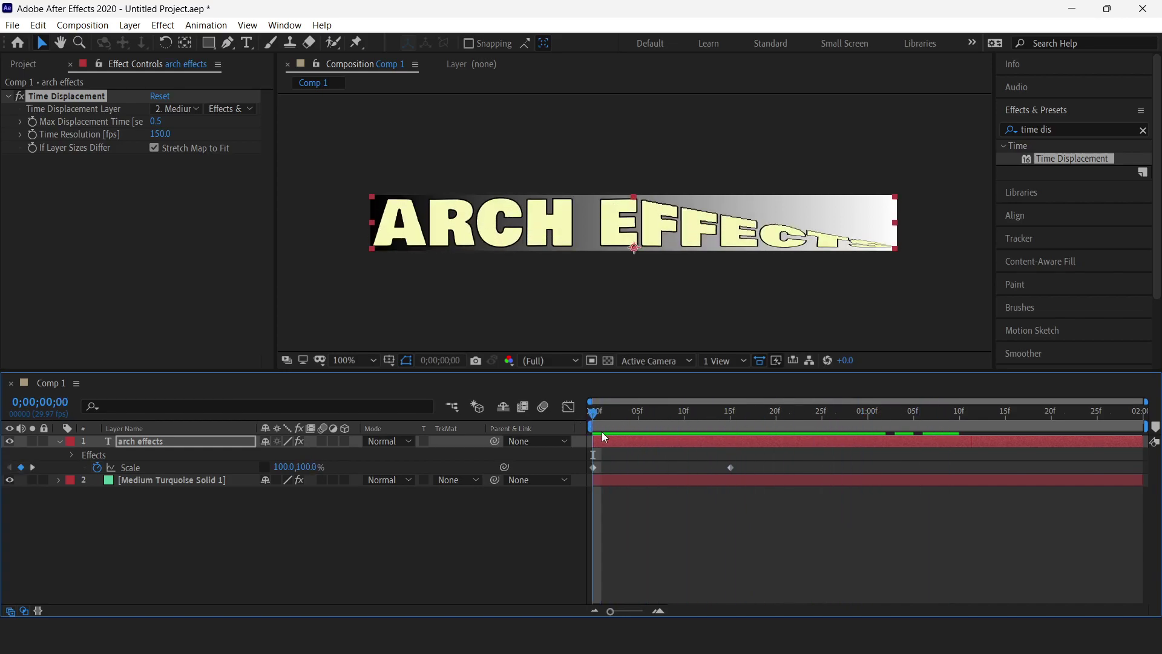
drag(815, 539, 736, 474)
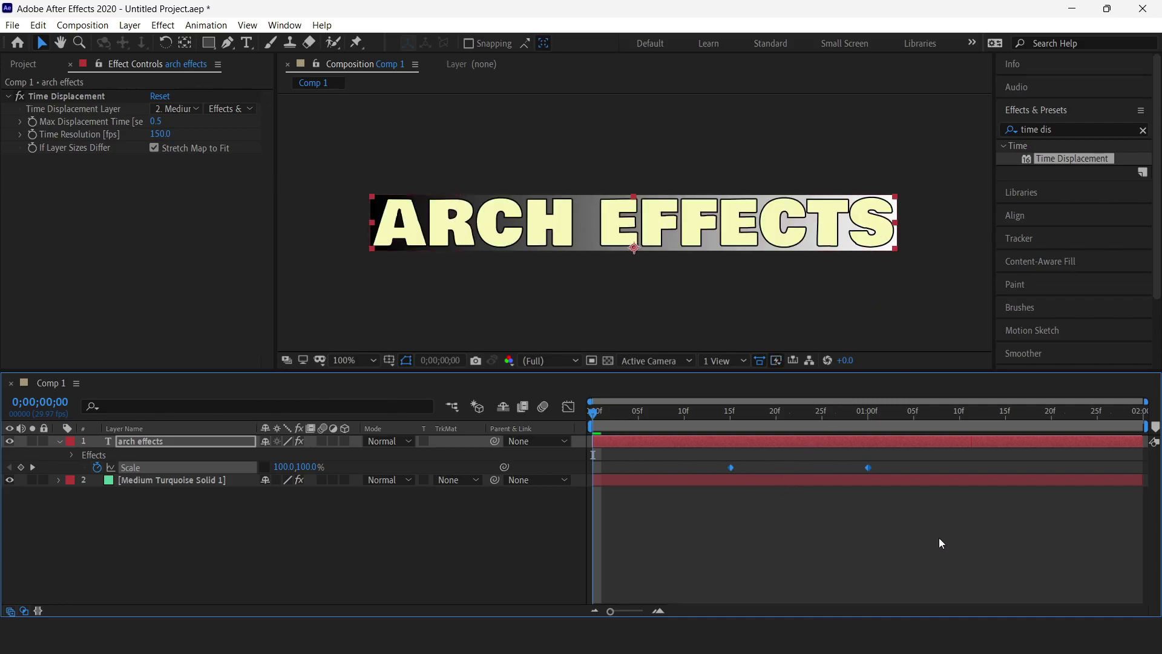
Give both Scale keyframes easy ease and preview the animation
drag(949, 540, 706, 456)
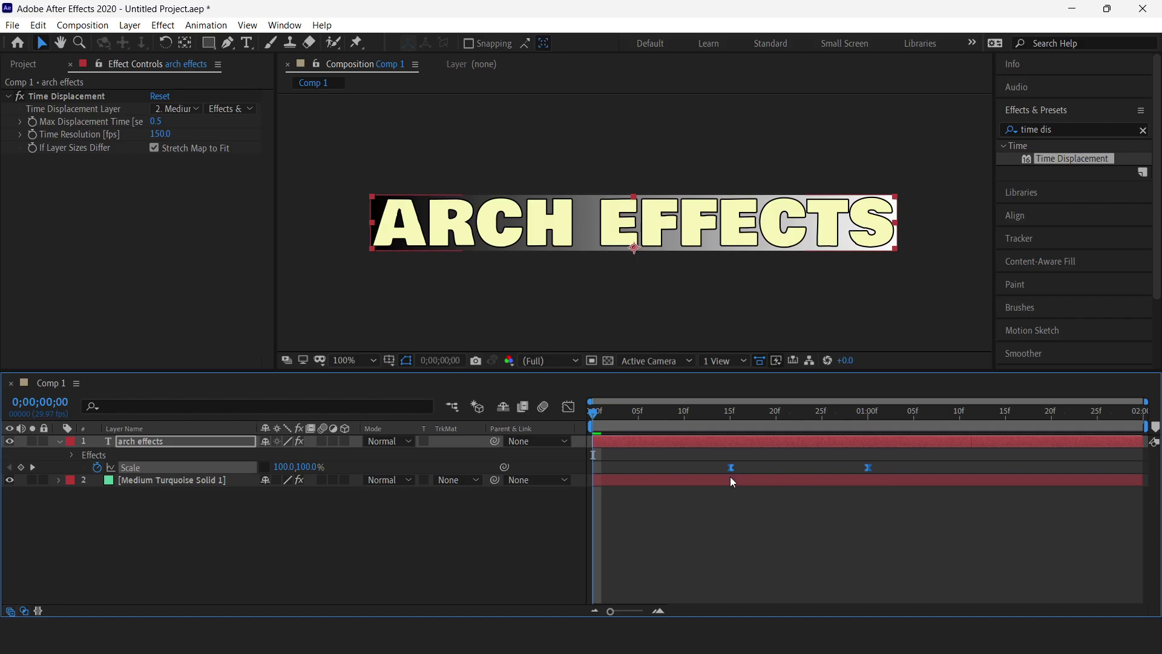
key(space)
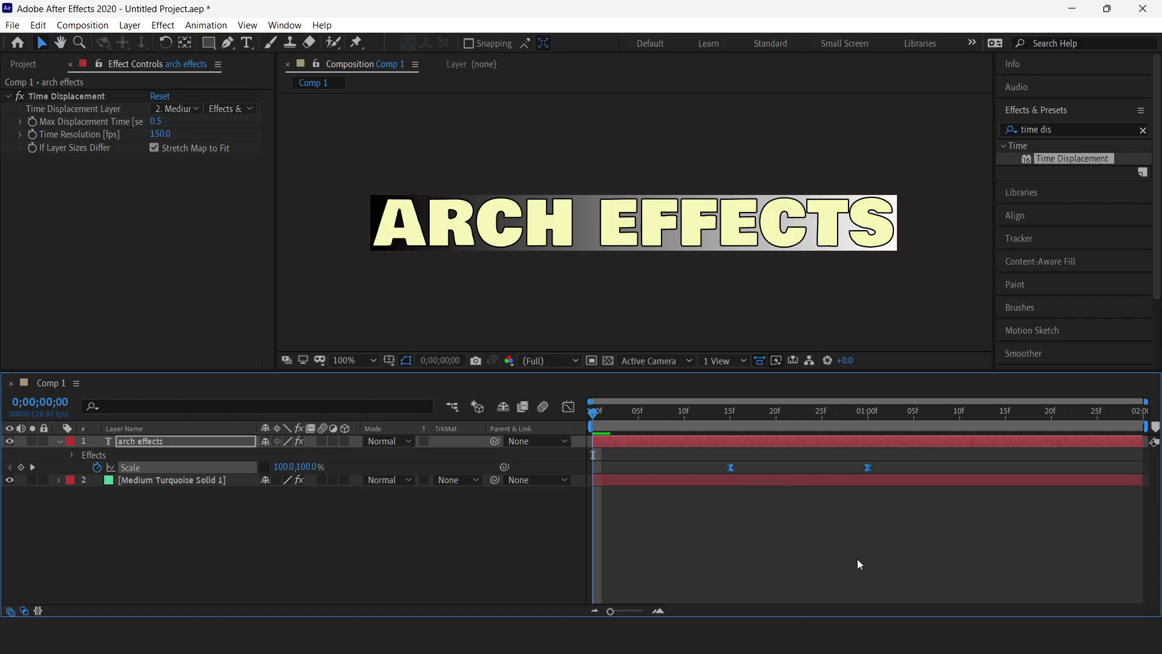
drag(683, 412, 620, 439)
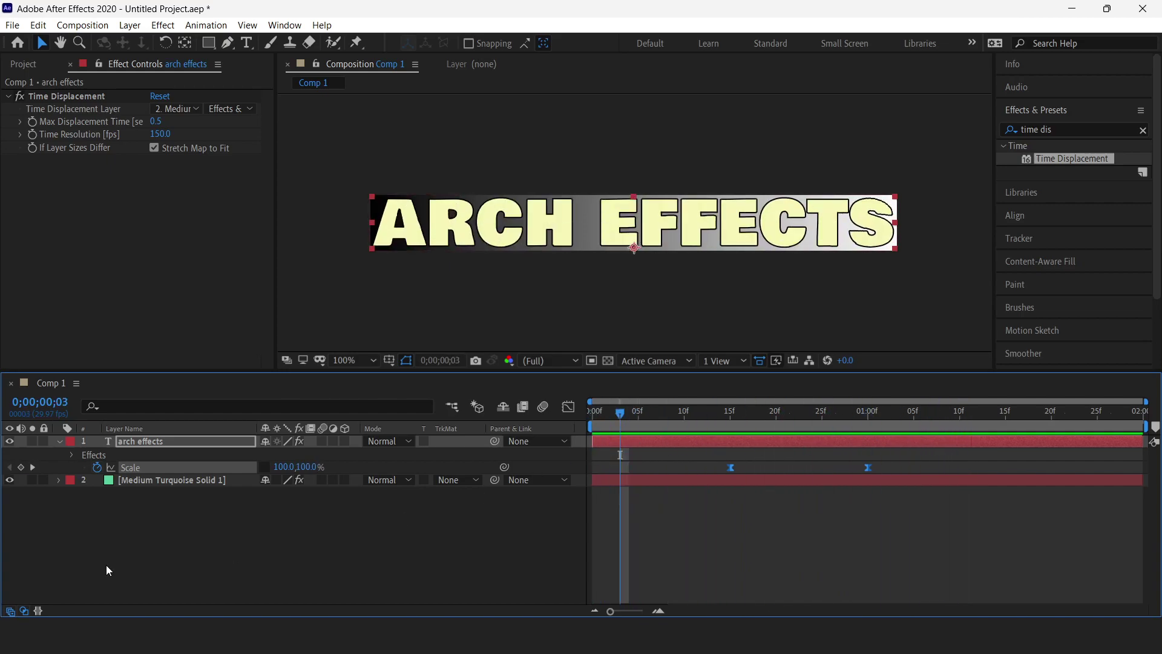
Hide the gradient solid and select both layers
click(9, 479)
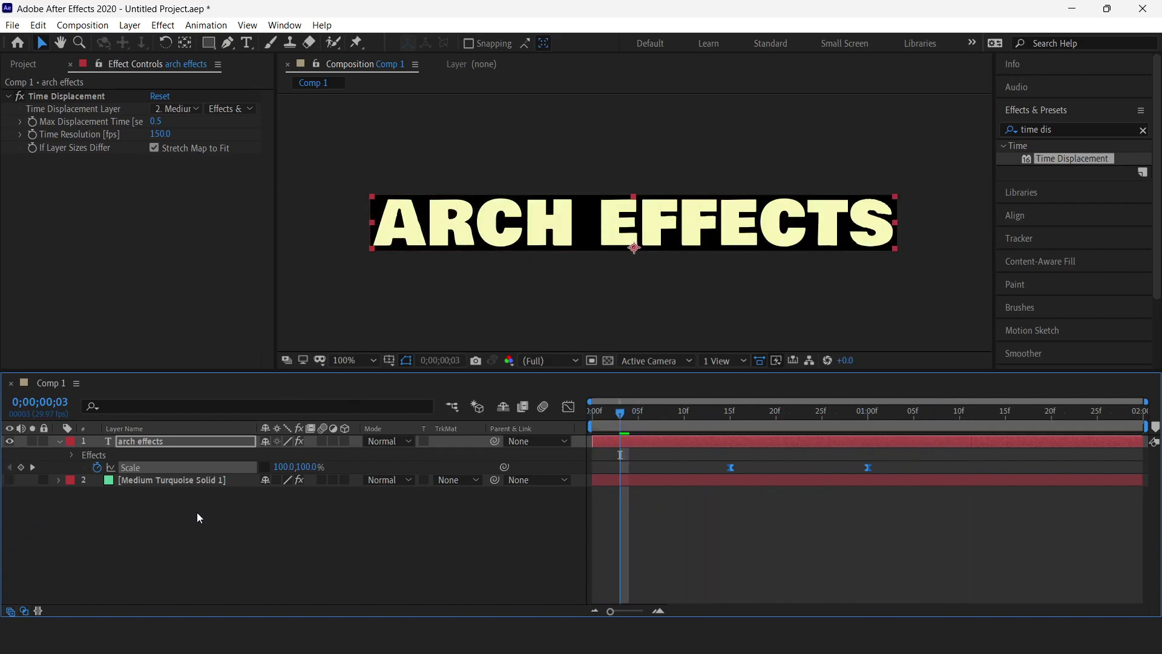
click(159, 438)
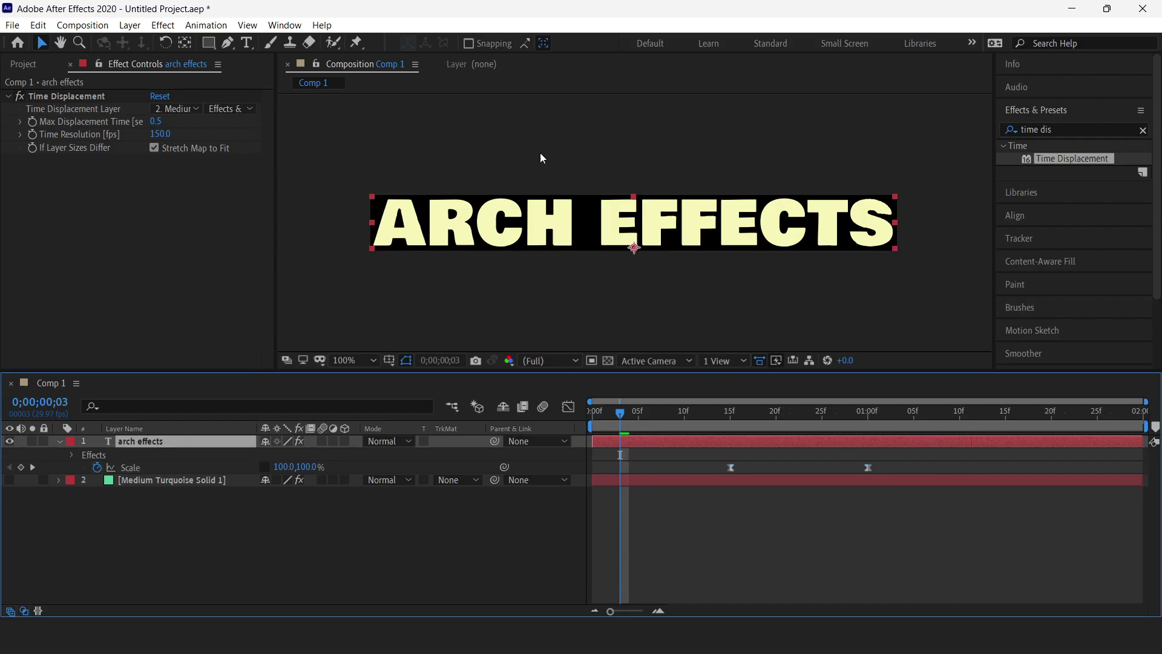
drag(286, 513, 100, 446)
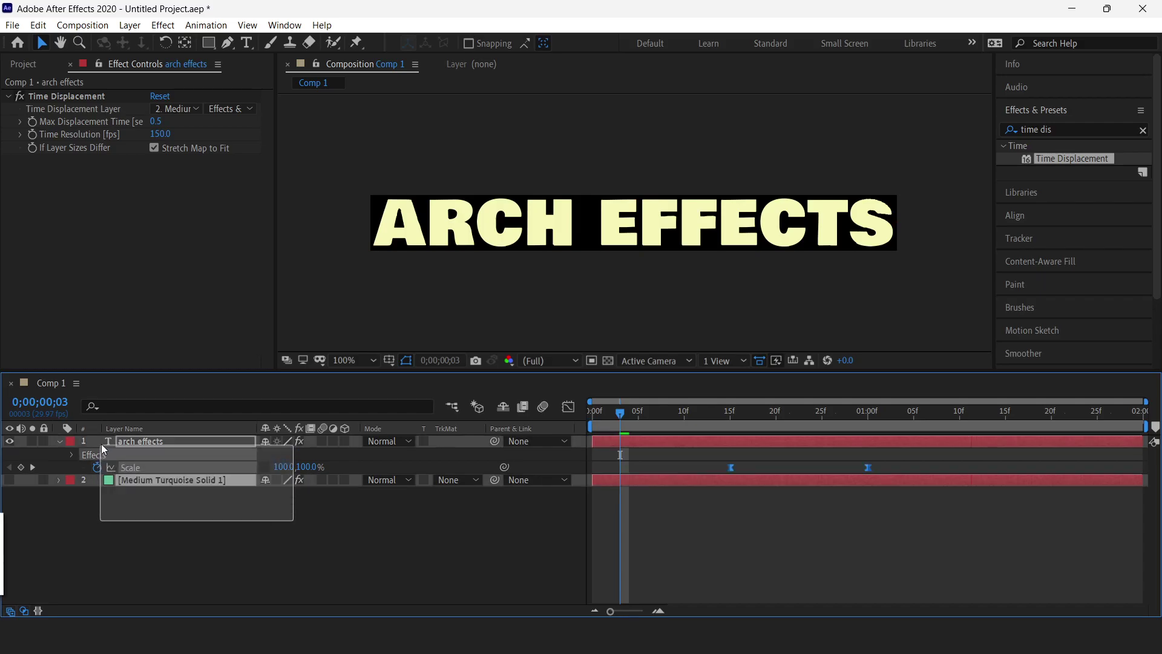
Pre-compose both layers into Pre-comp 1 with default settings
right_click(151, 478)
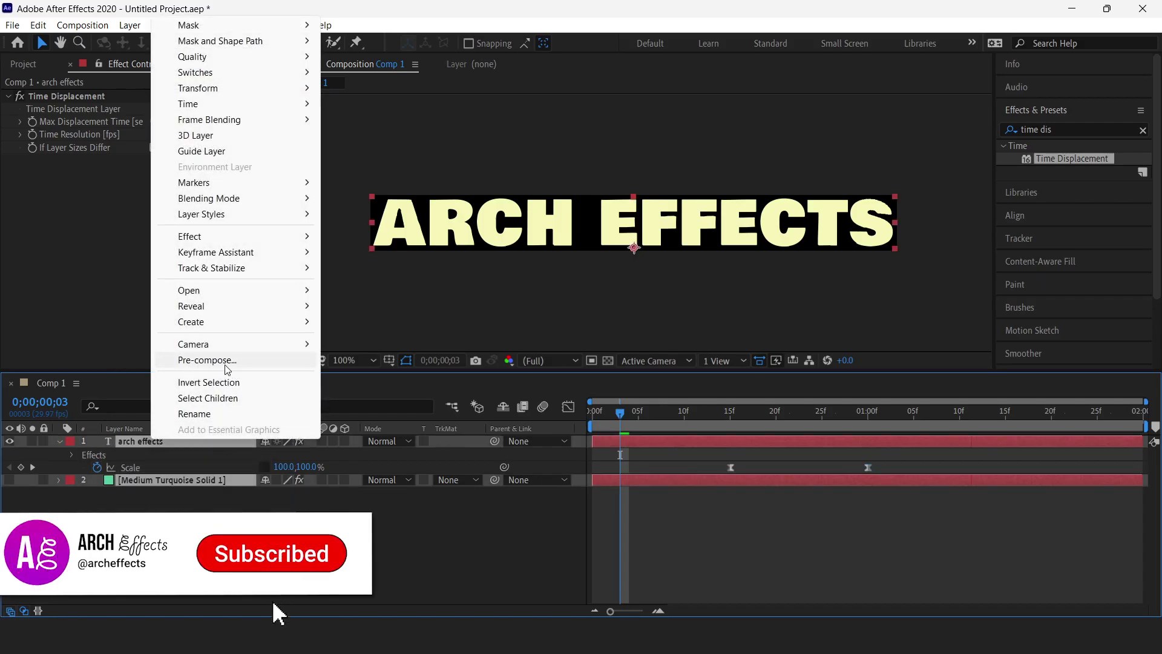
click(191, 360)
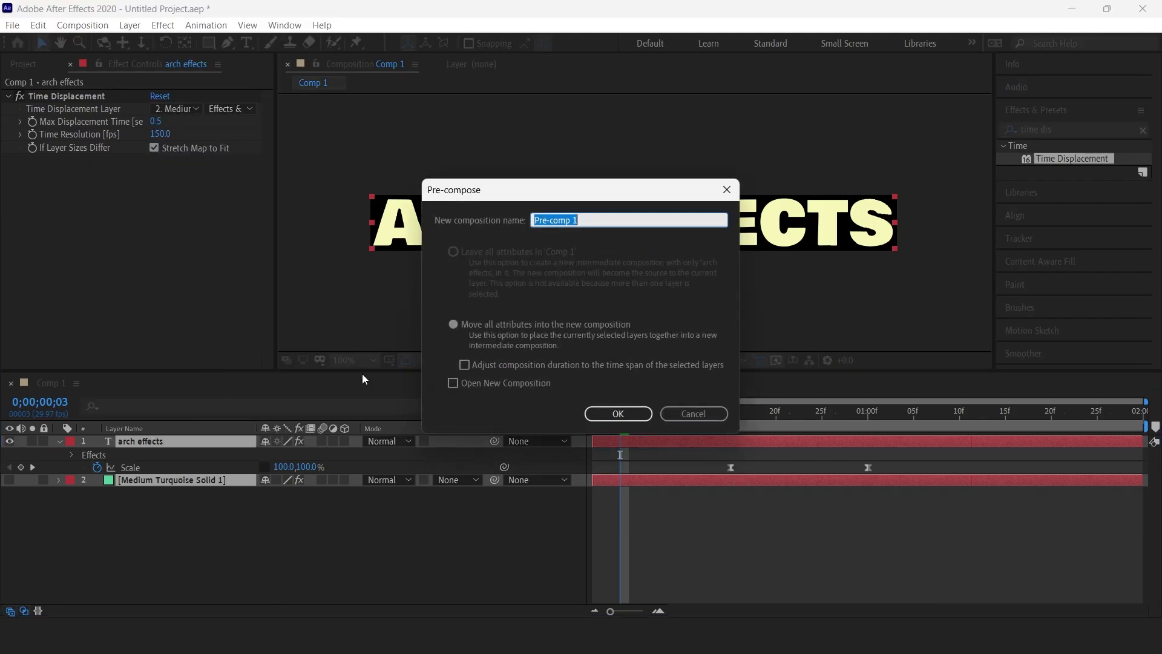
click(617, 415)
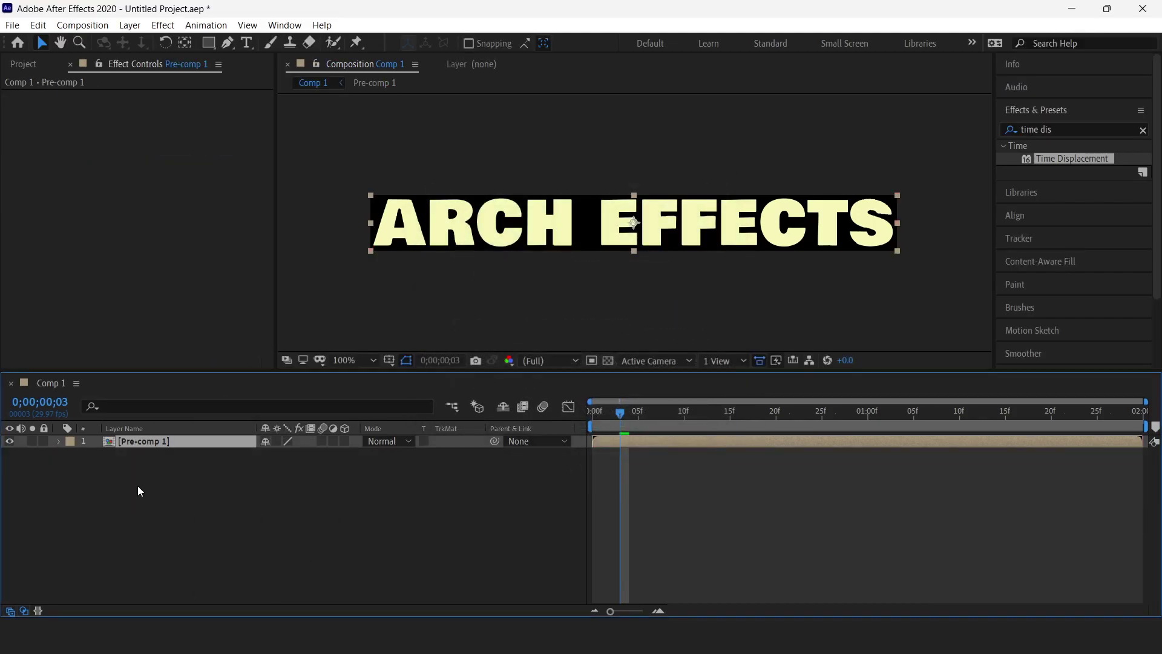
Create a new 1920×1080 composition, Comp 2
click(83, 25)
click(102, 39)
click(364, 508)
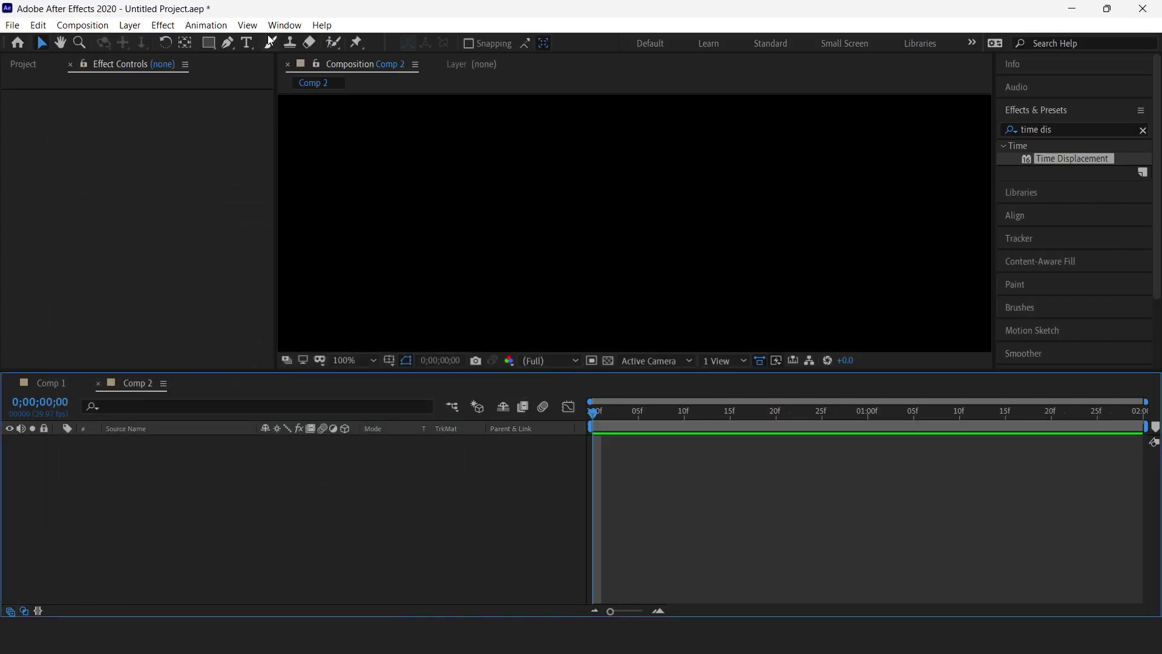
Add an 'arch effects' text layer centred horizontally and vertically in Comp 2
click(247, 43)
click(521, 230)
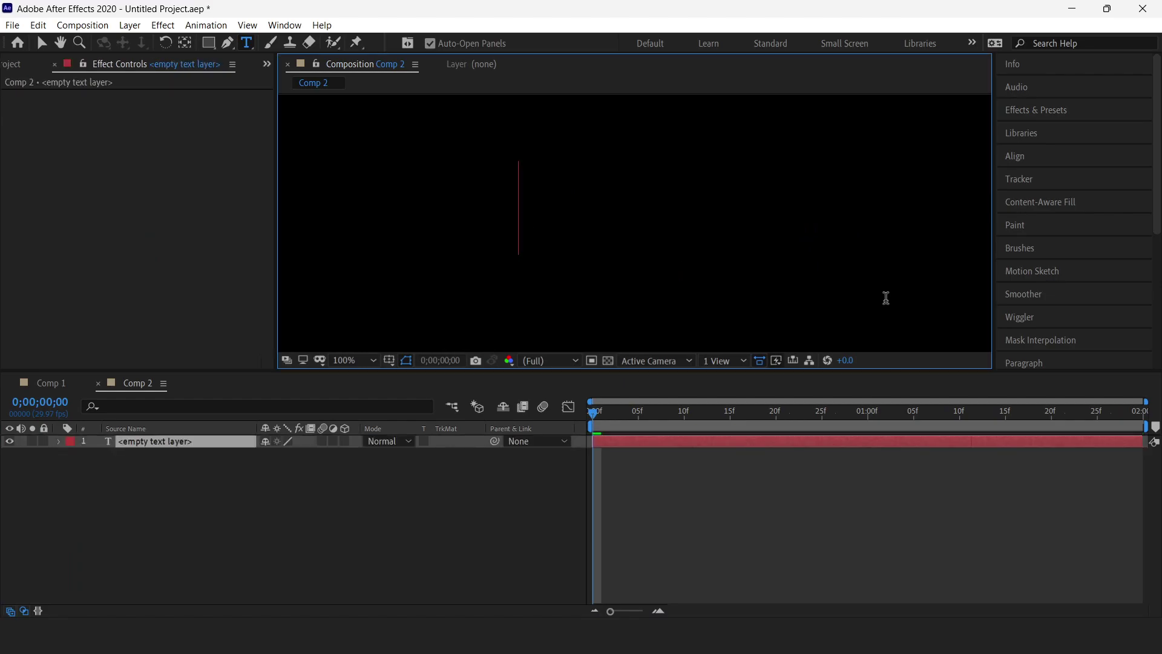
text(arch effects)
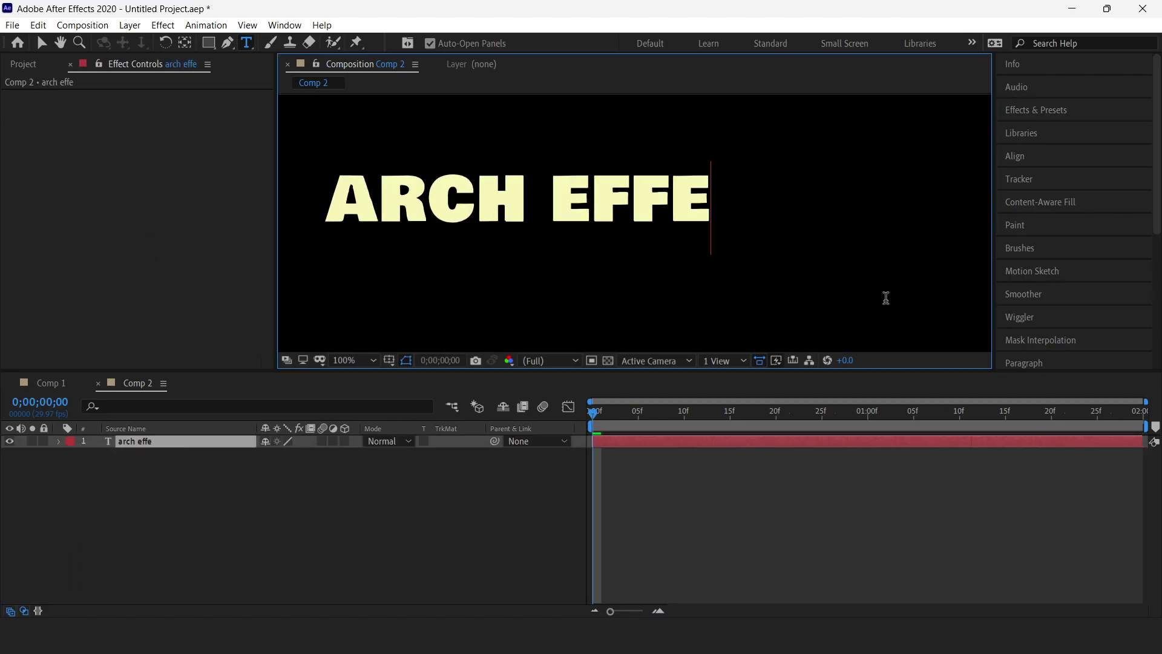
click(1015, 155)
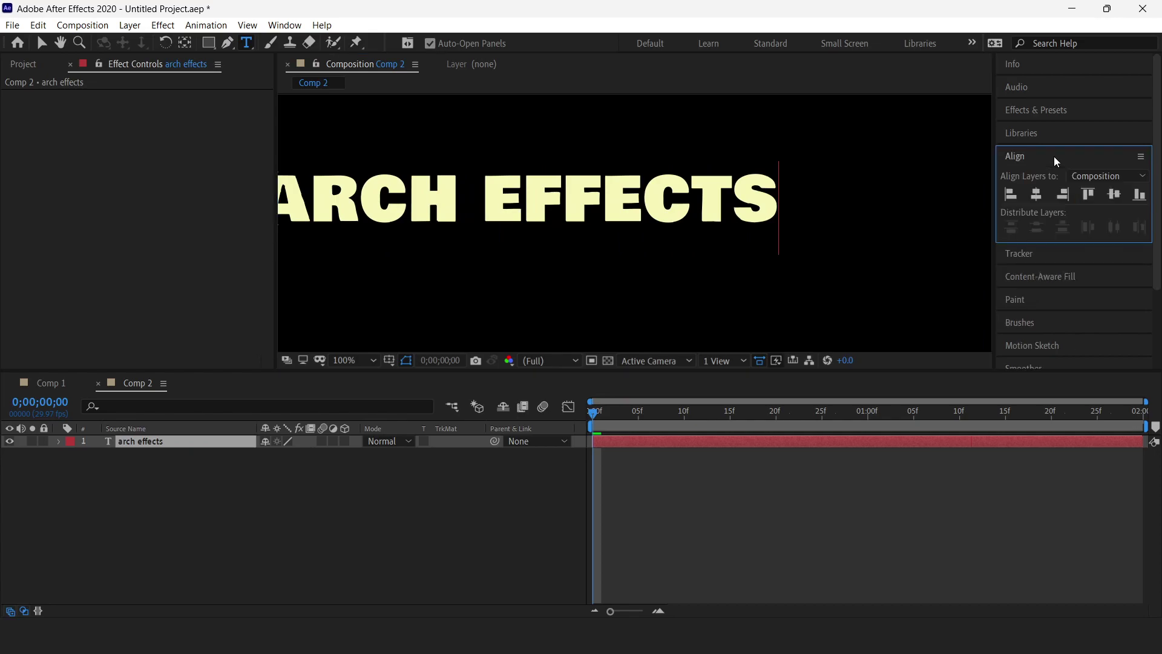
click(1037, 194)
click(1114, 194)
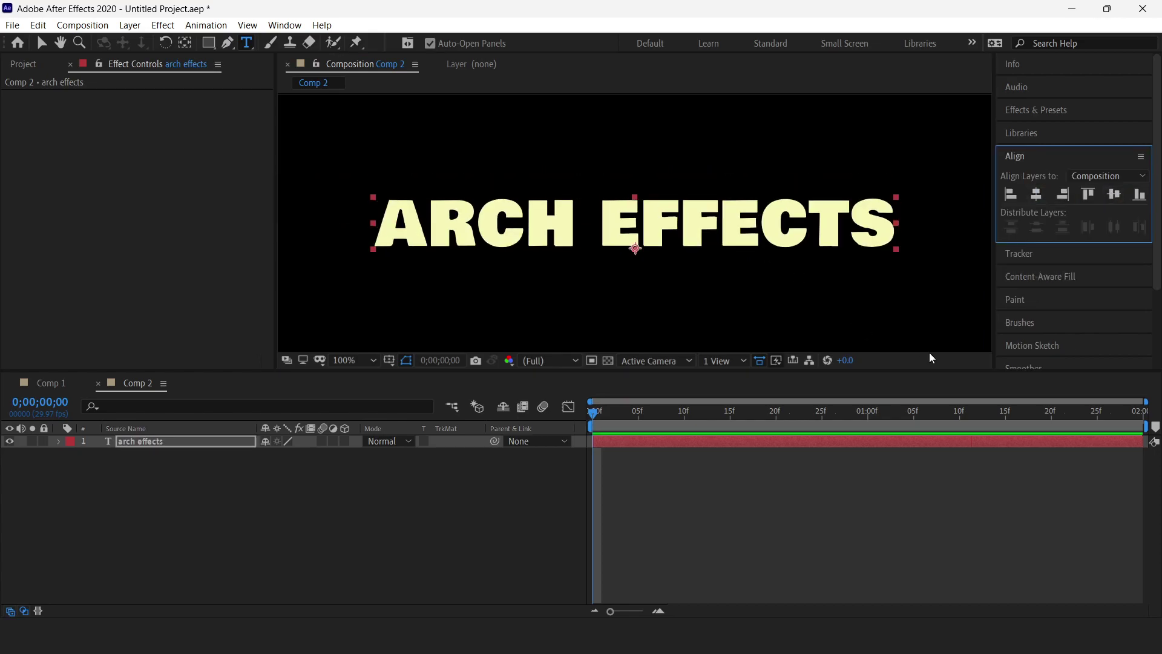
Bring up the Character panel's text fill colour picker
scroll(1107, 310, down, 3)
click(1048, 354)
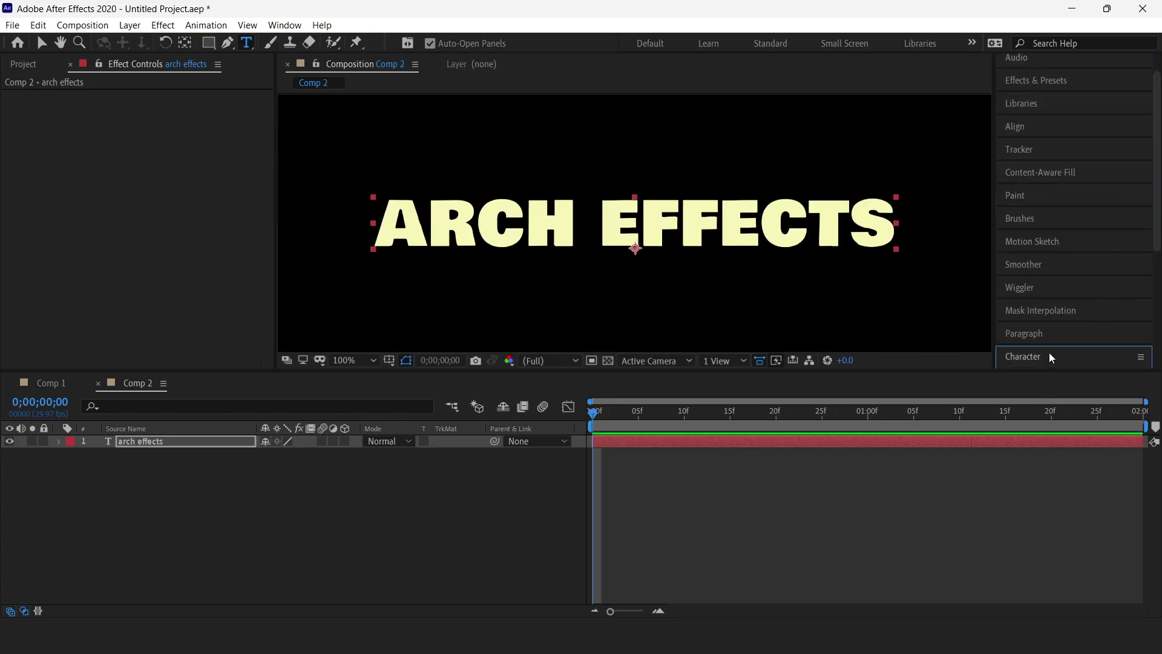
click(1123, 181)
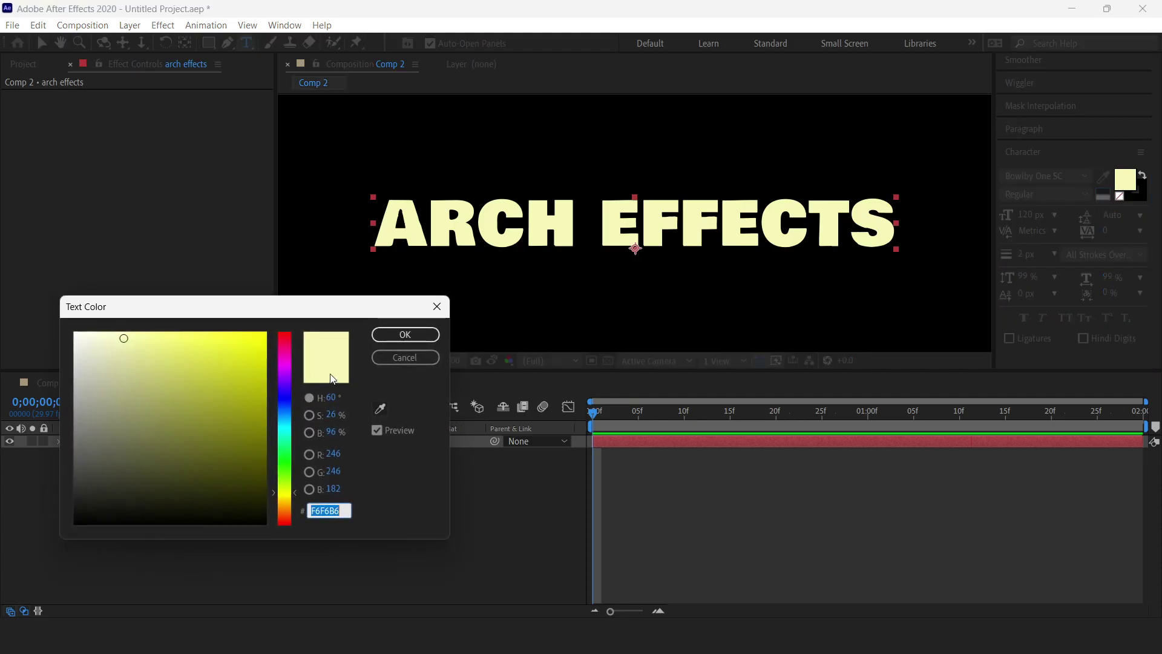
Adjust the text fill to a darker peach colour and confirm it
mouse_move(283, 490)
mouse_down()
mouse_move(284, 398)
mouse_move(274, 503)
mouse_move(282, 524)
mouse_move(286, 512)
mouse_up()
drag(159, 341, 168, 340)
click(399, 335)
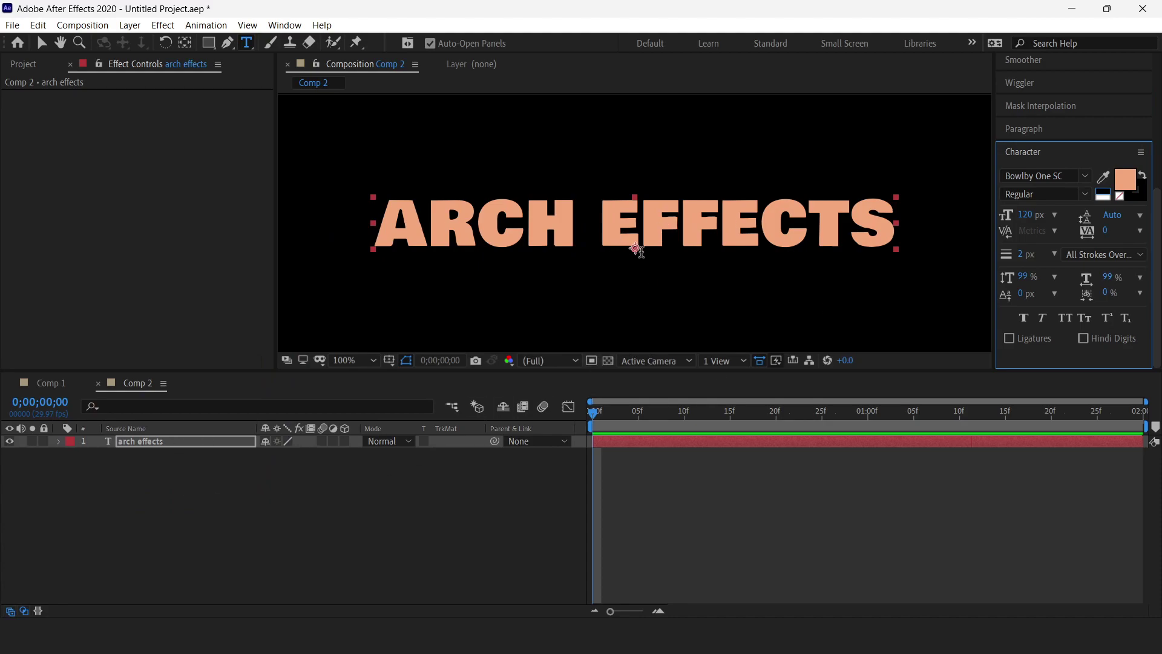
Move the text's anchor point from bottom centre to top centre with the Pan Behind tool
click(189, 44)
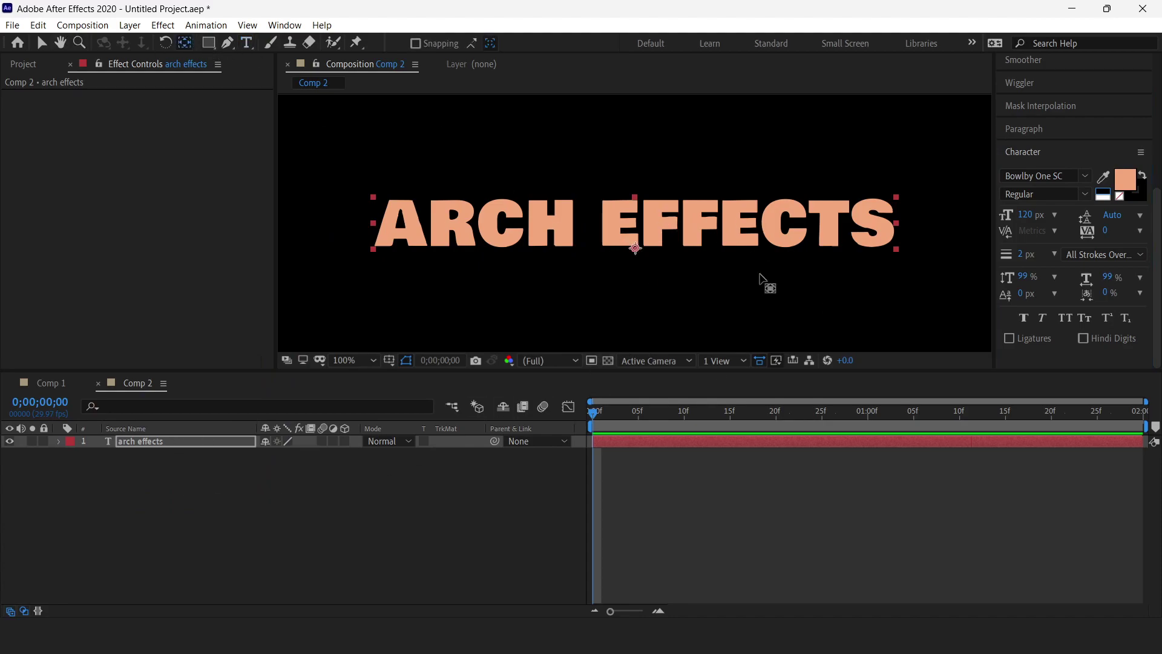
click(636, 247)
drag(636, 246, 635, 197)
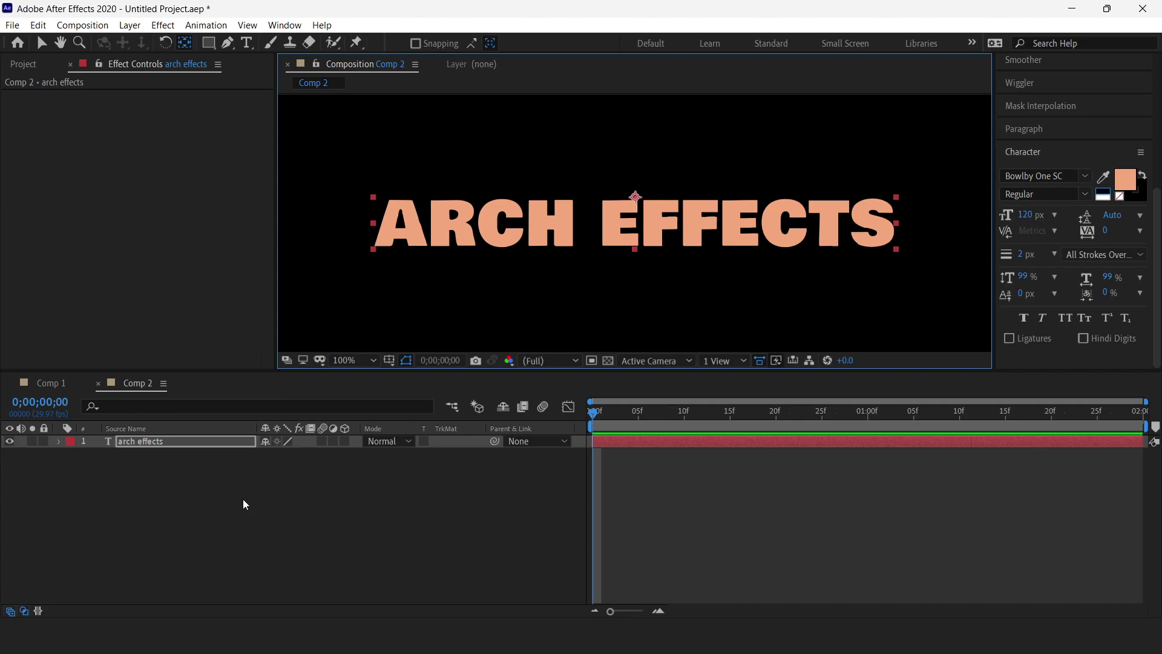
click(152, 441)
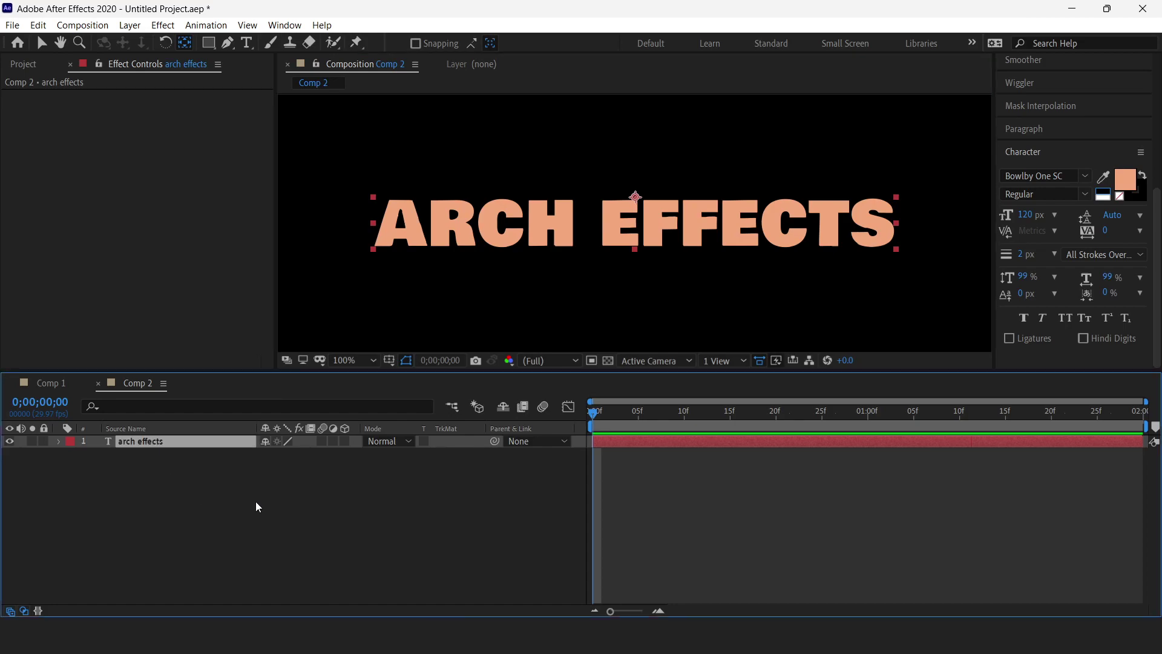
Set an unlinked Scale keyframe of 100,0% at frame 0 on the text layer
key(s)
click(96, 456)
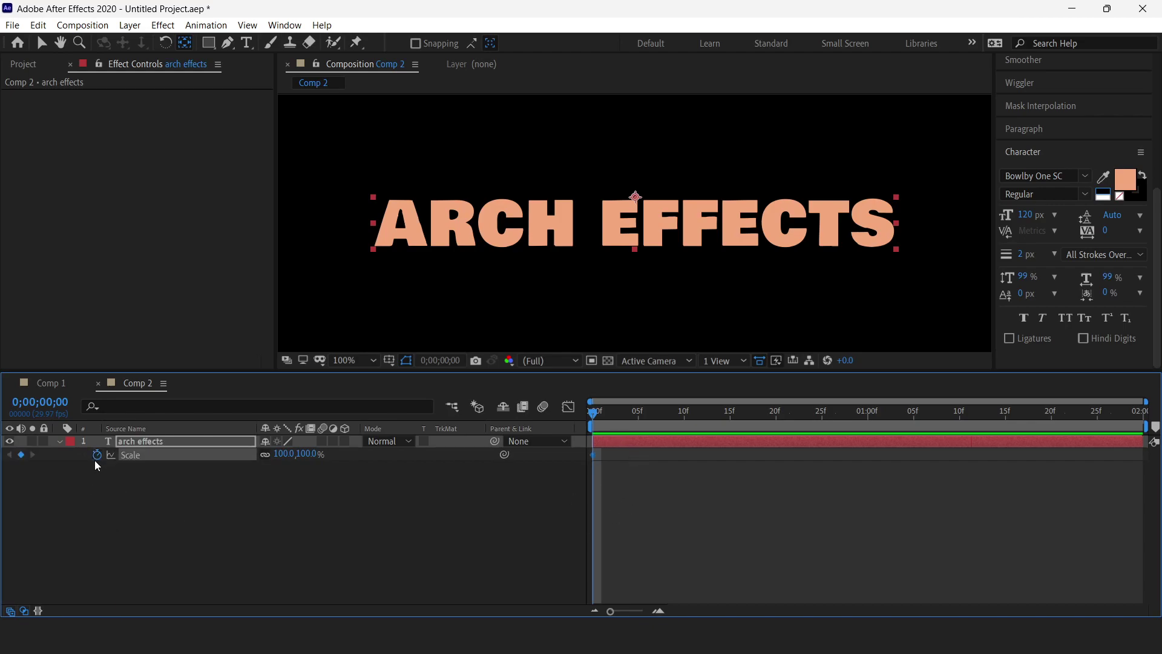
click(265, 455)
click(308, 455)
text(0)
key(Return)
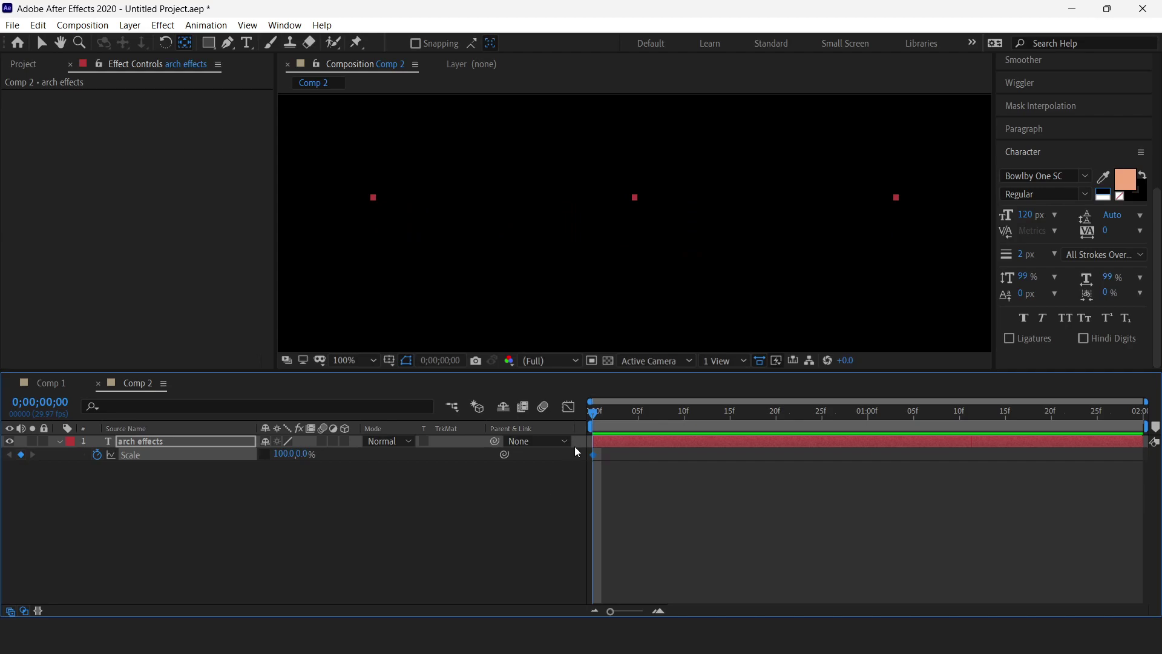
Add a 100,100% Scale keyframe at frame 15 and scrub through the stretch
drag(591, 416, 730, 416)
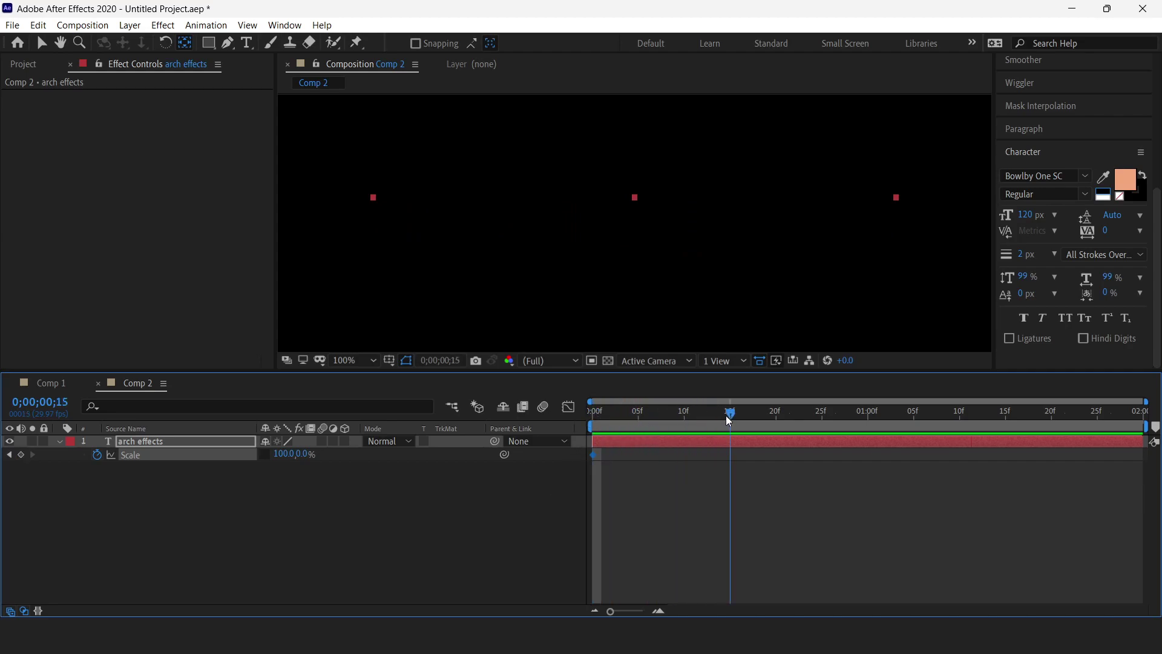
click(301, 453)
text(100)
key(Return)
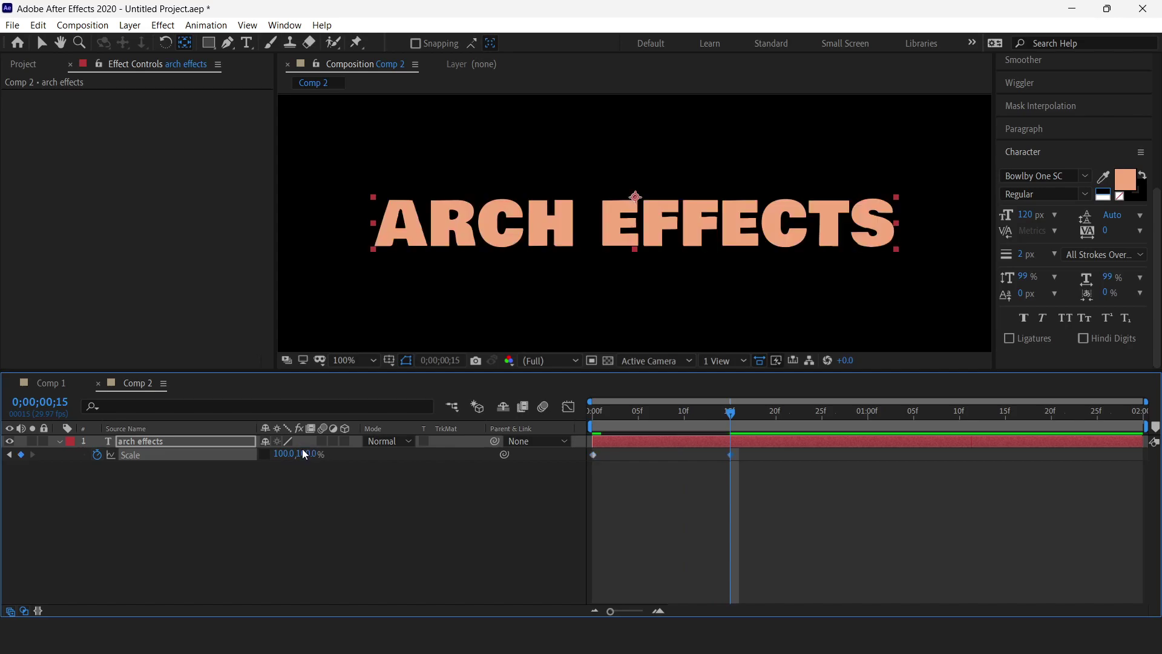
click(721, 413)
drag(694, 425, 738, 419)
click(209, 443)
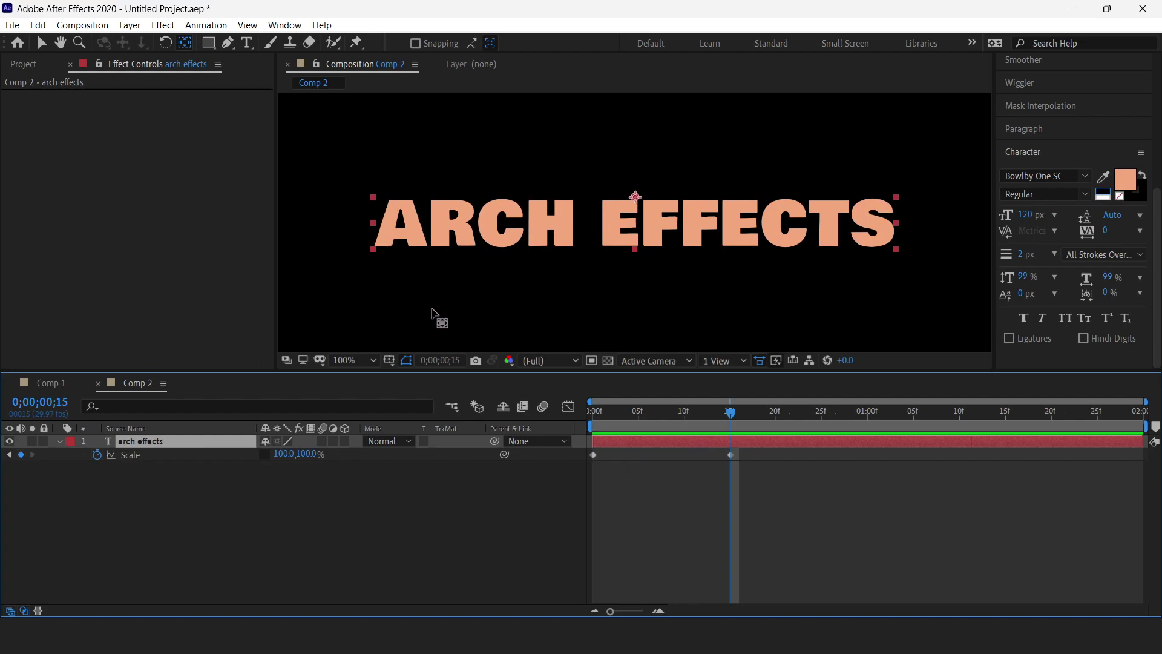
Crop Comp 2 to a region of interest drawn around the text
key(v)
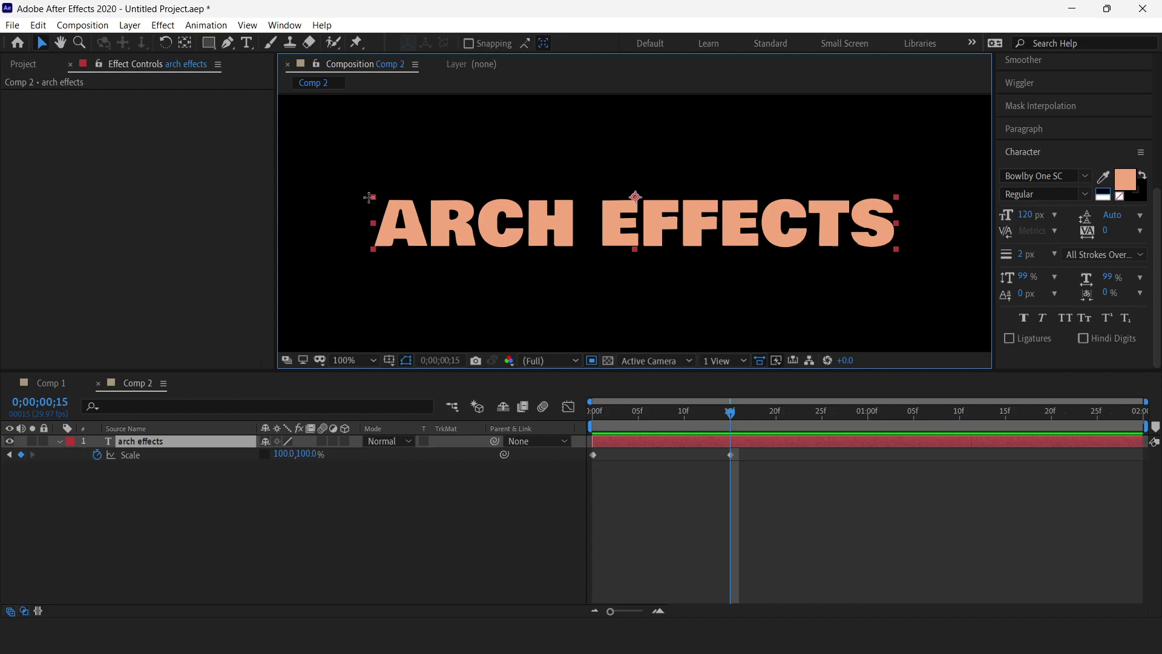
drag(371, 195, 901, 252)
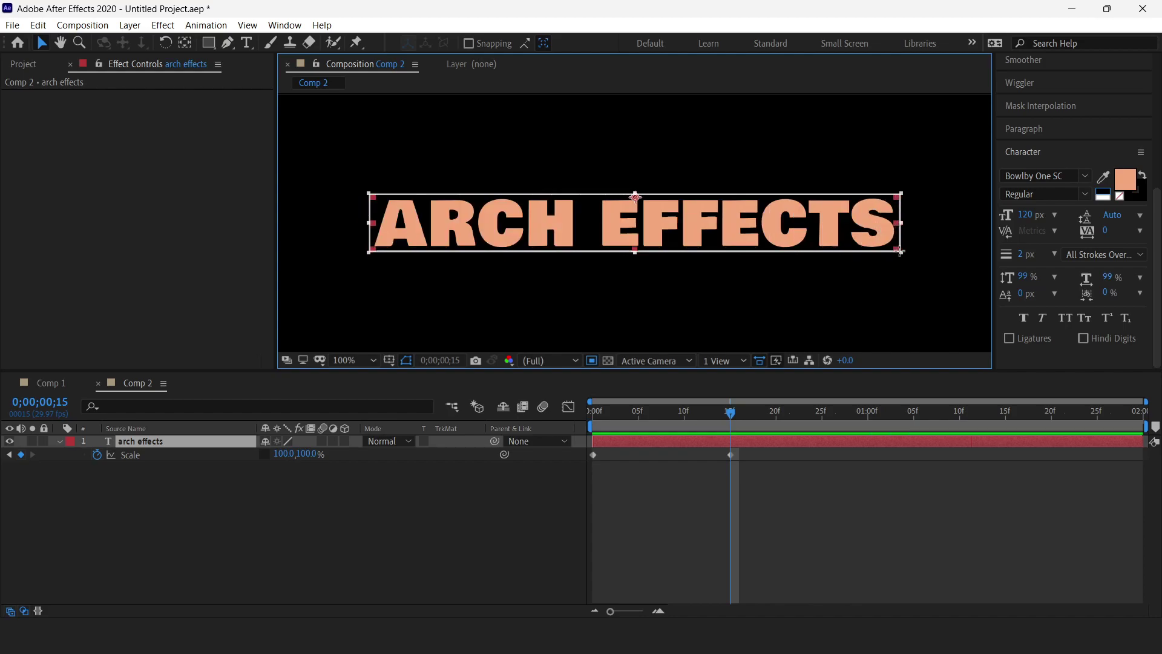
click(86, 26)
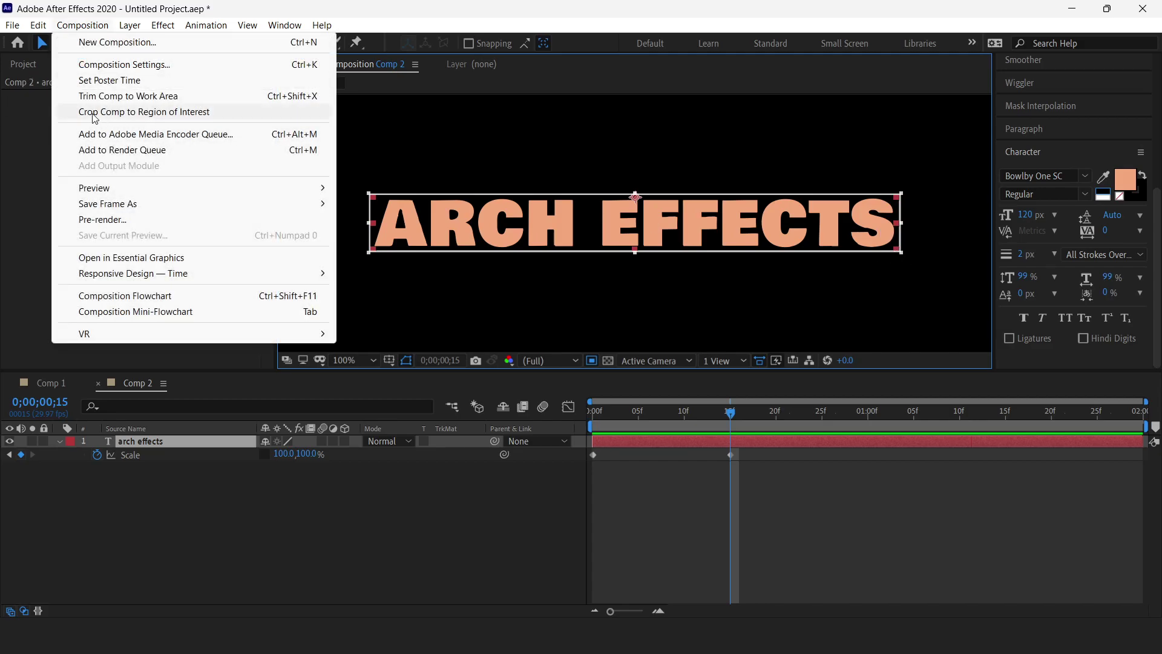
click(147, 113)
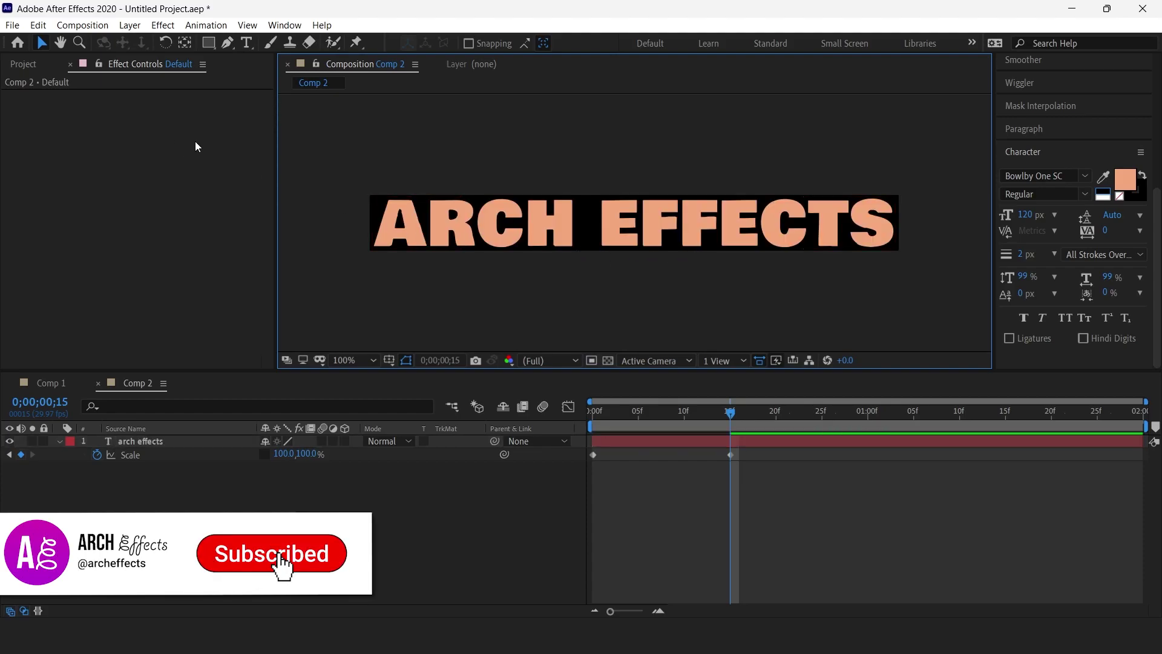
Add a Medium Turquoise solid and place it beneath the text layer
click(130, 25)
mouse_move(158, 42)
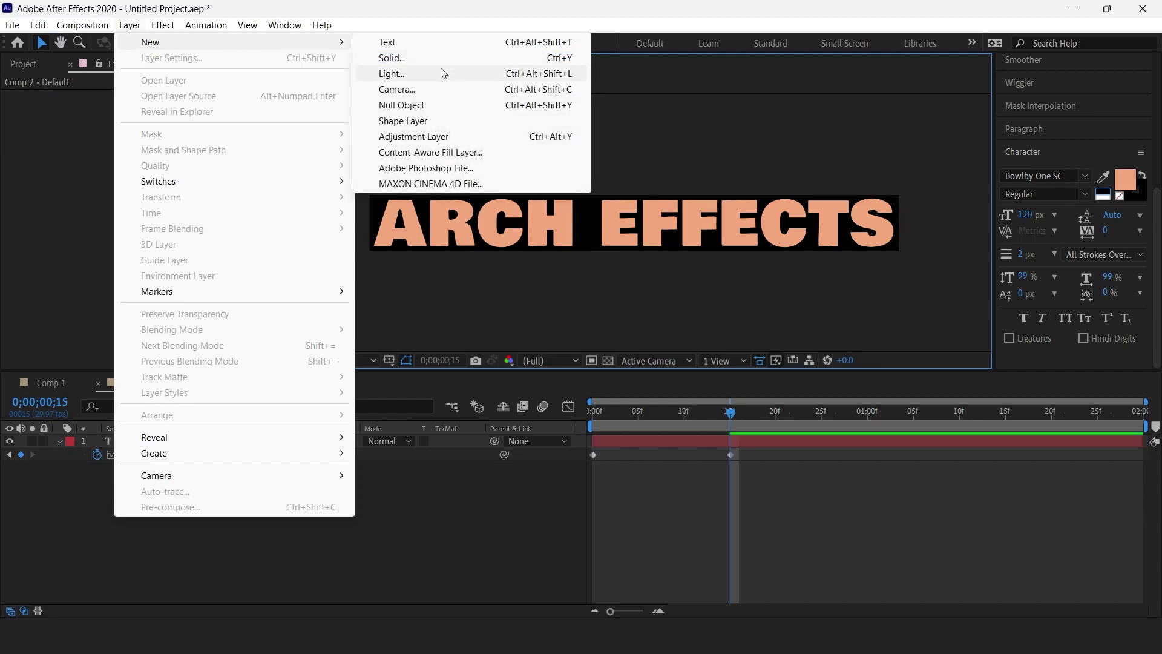
click(439, 58)
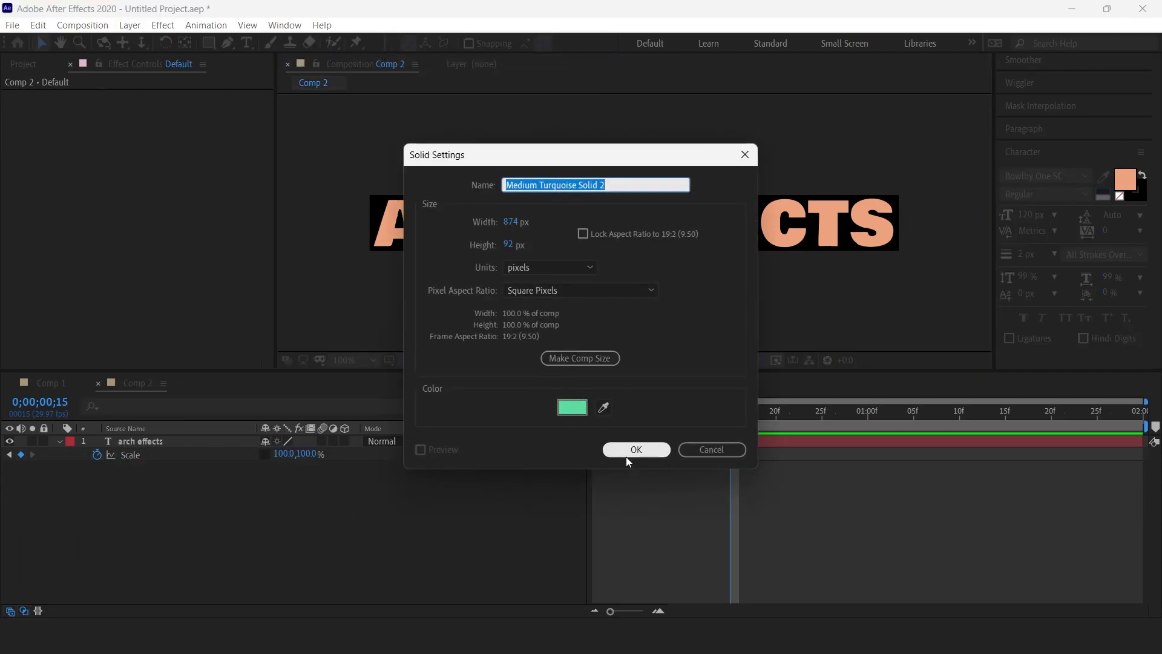
click(626, 454)
drag(146, 442, 170, 495)
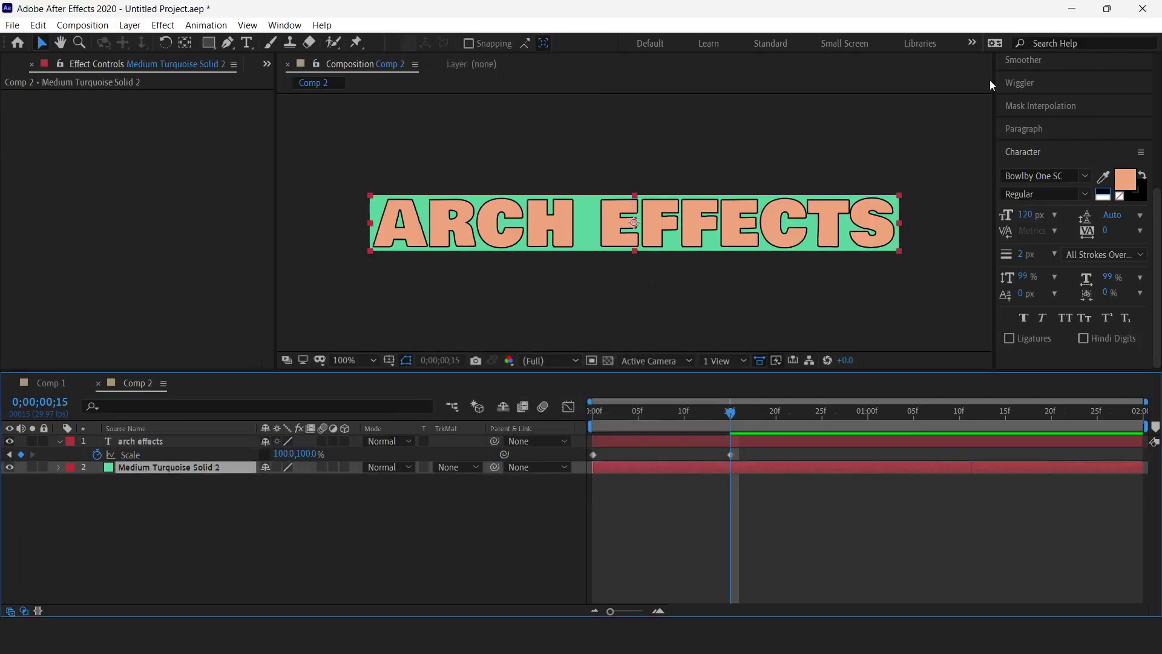
scroll(1052, 121, up, 4)
click(1060, 112)
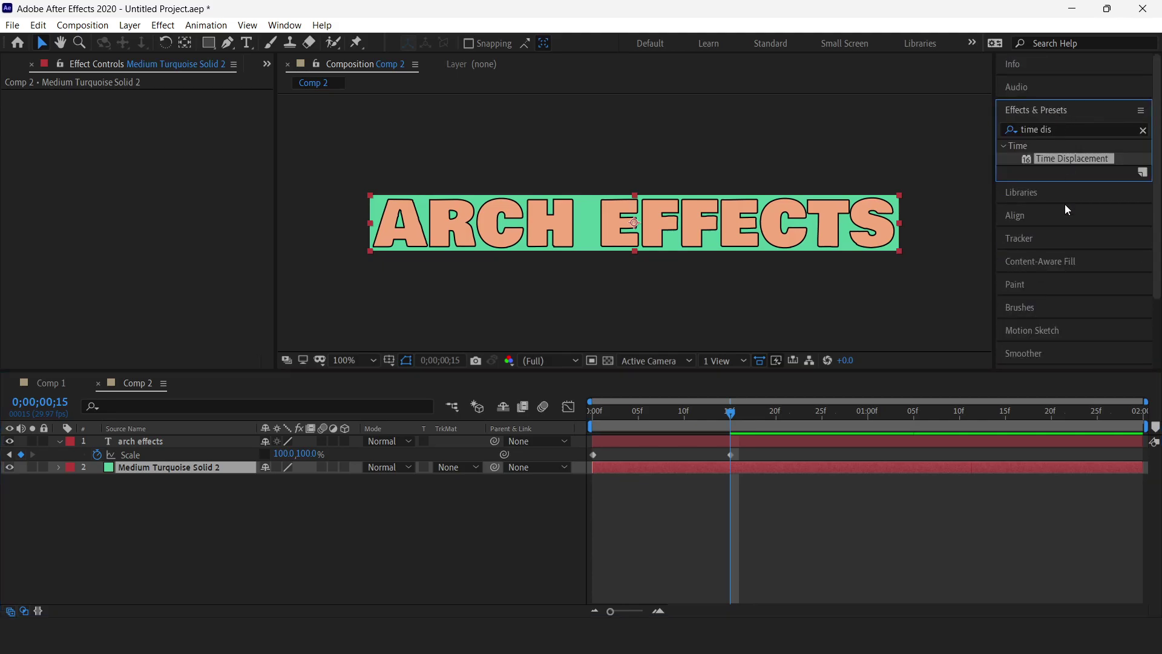
Apply Gradient Ramp to the turquoise solid, with start at the left edge and end at the right edge
triple_click(1068, 134)
text(grad)
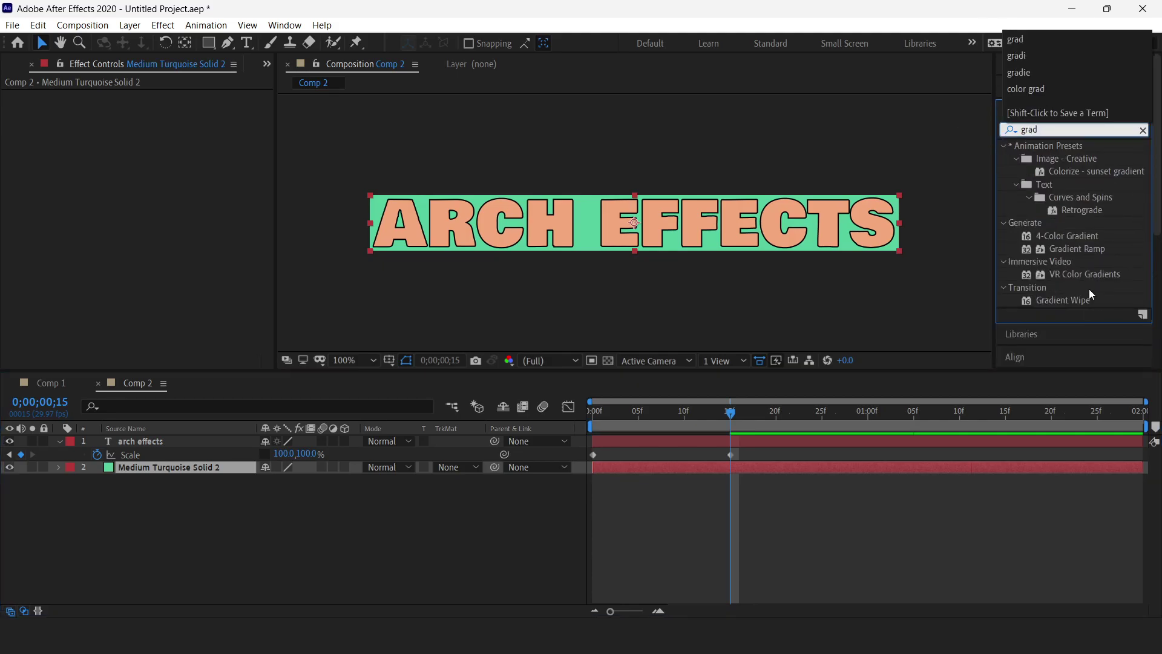
drag(1084, 251, 215, 473)
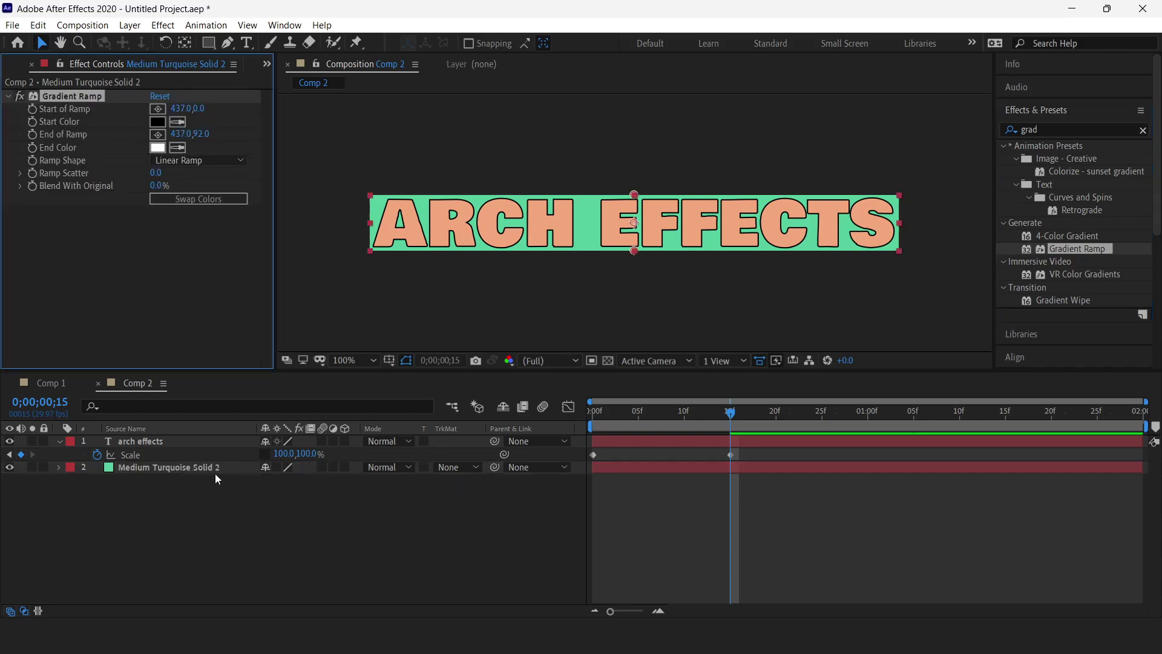
drag(634, 193, 375, 224)
drag(634, 250, 900, 224)
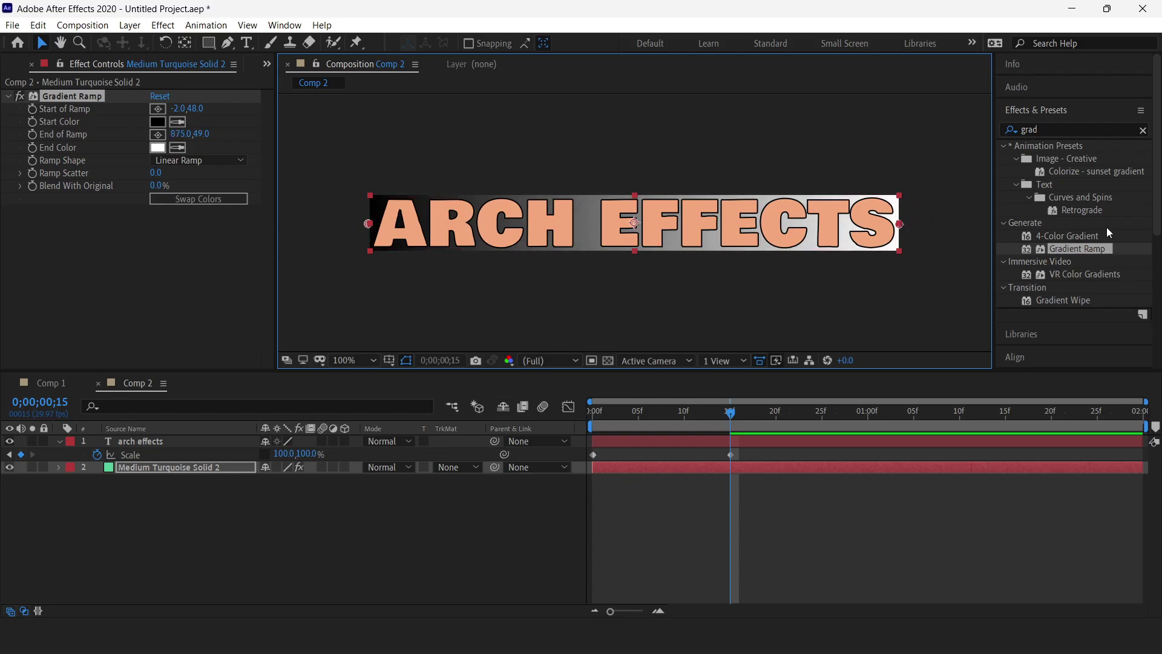
click(1083, 130)
Apply Time Displacement to the text, mapped to the turquoise solid's Effects & Masks
text(time)
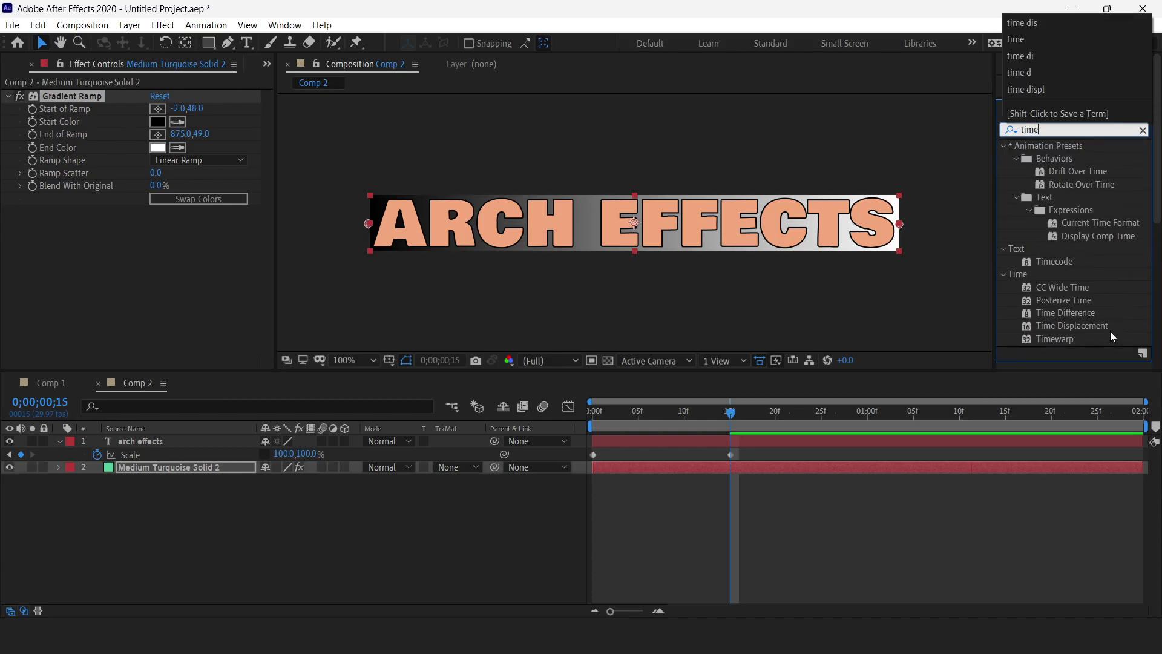
drag(1110, 332, 615, 269)
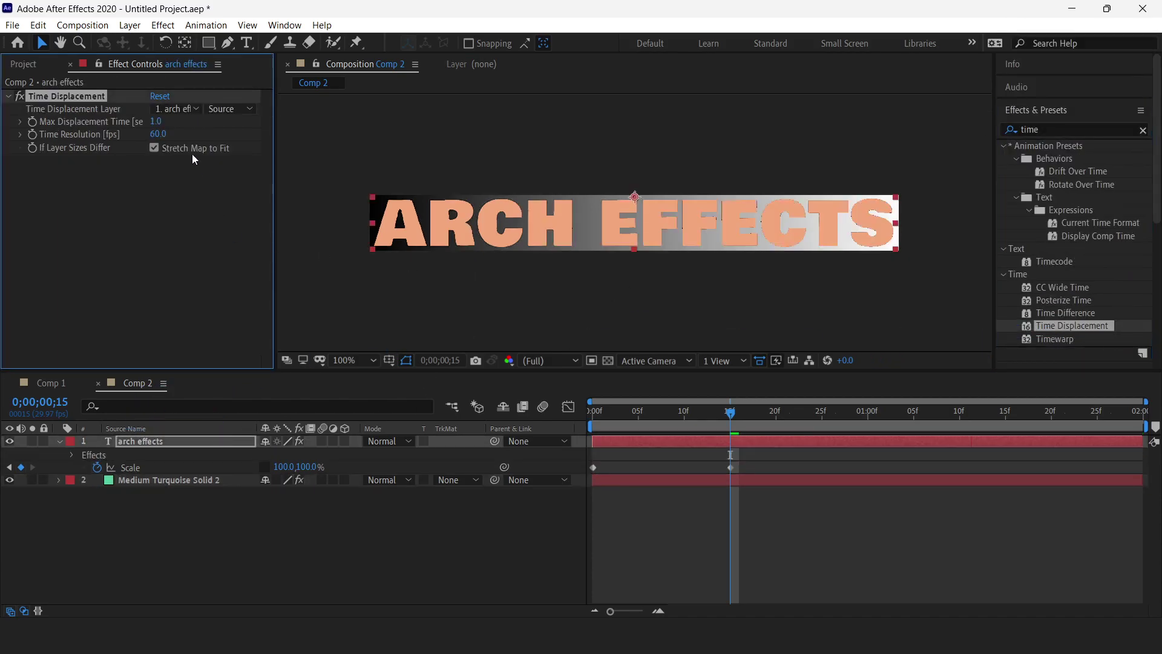
click(165, 110)
click(183, 159)
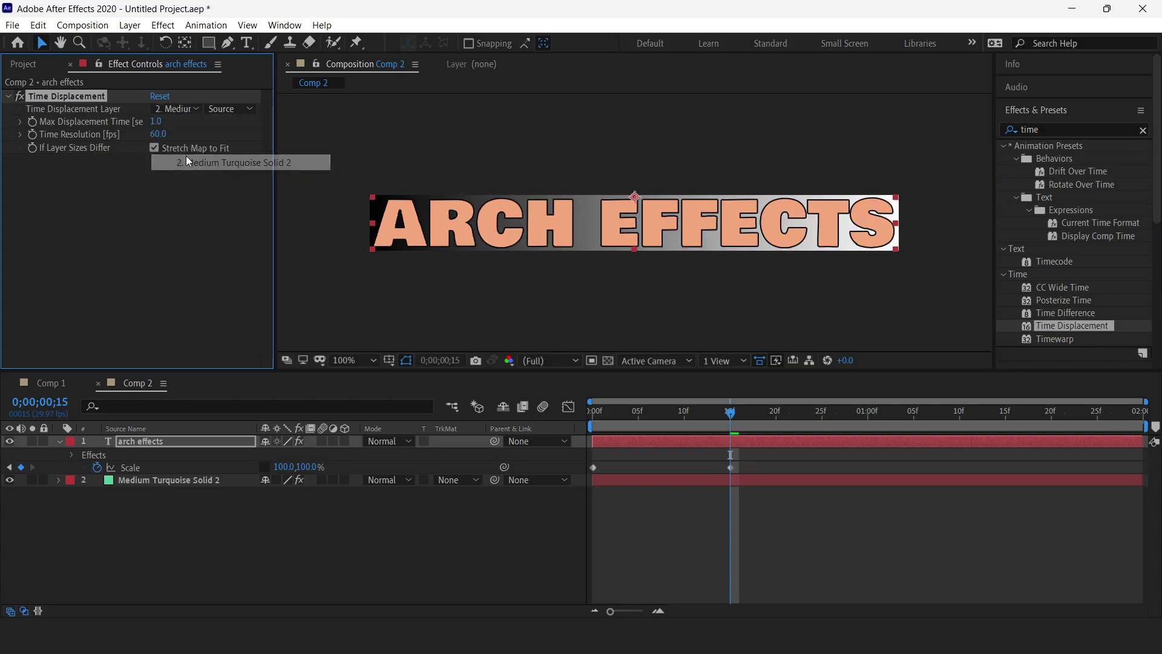
click(226, 110)
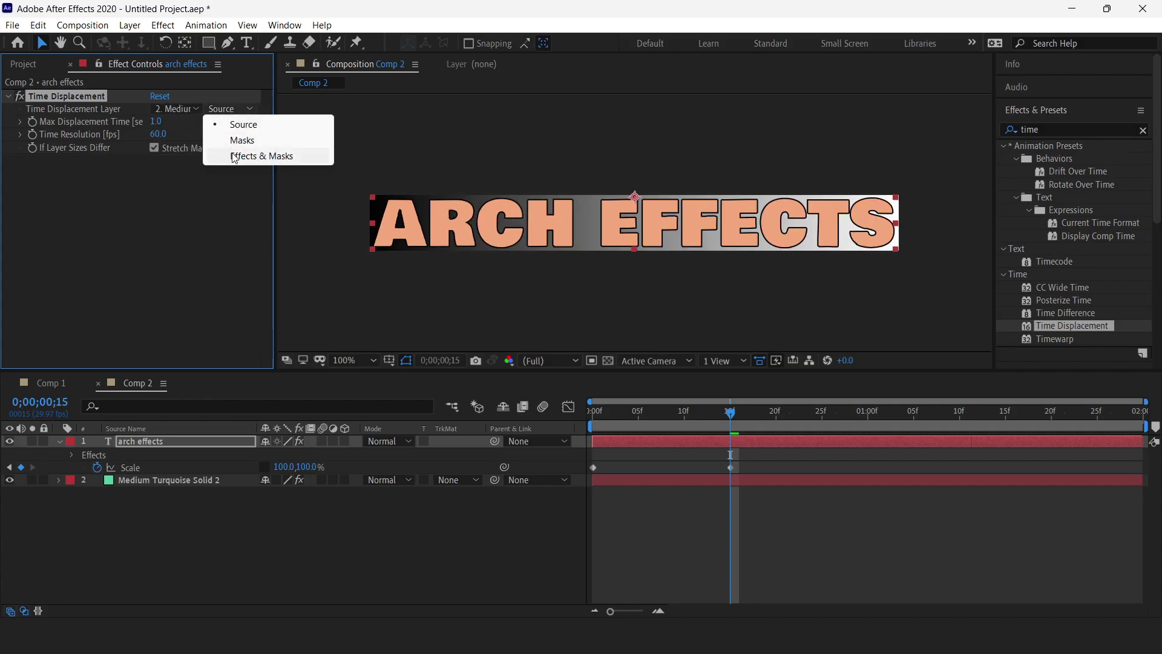
click(270, 157)
Set Max Displacement to 0.5 and Time Resolution to 150, then shift the Scale keyframes later
click(160, 121)
text(0.5)
key(Return)
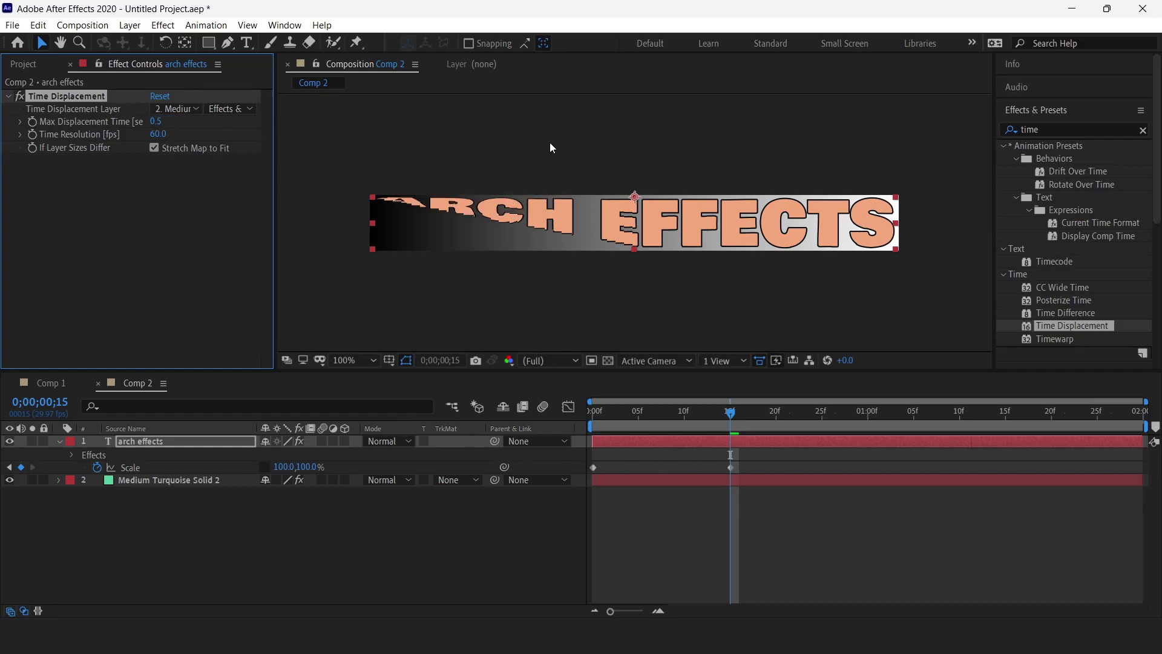
click(158, 134)
text(150)
key(Return)
drag(665, 413, 670, 460)
drag(807, 542, 821, 493)
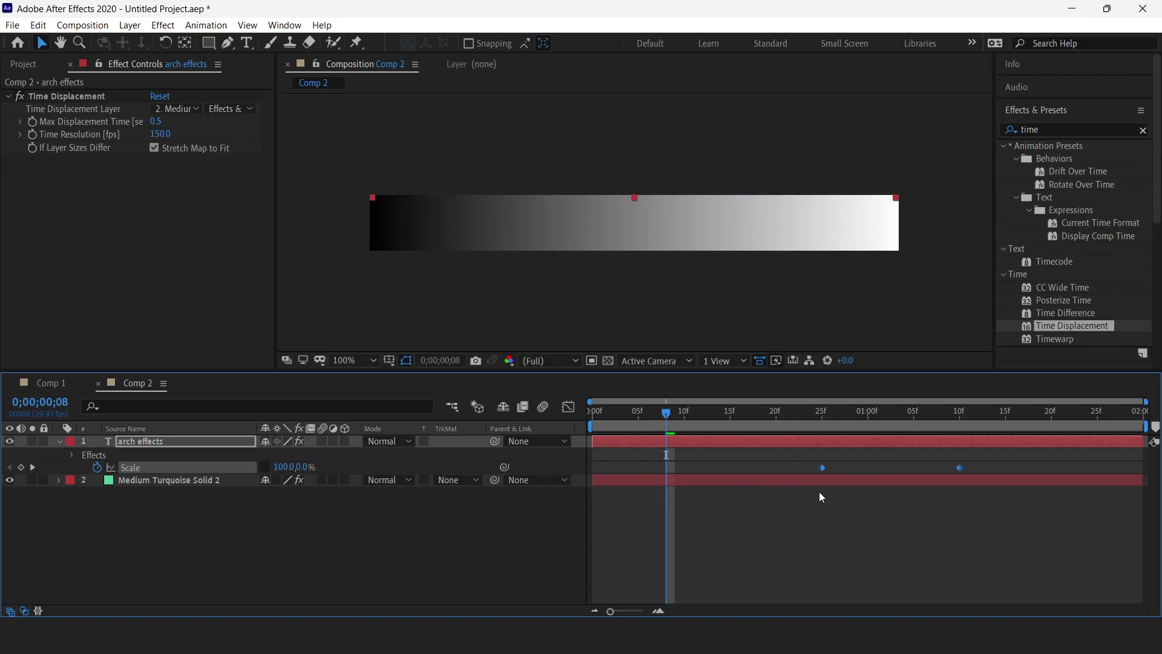
Give both Scale keyframes easy ease and preview the animation
drag(668, 414, 567, 438)
drag(1037, 535, 775, 460)
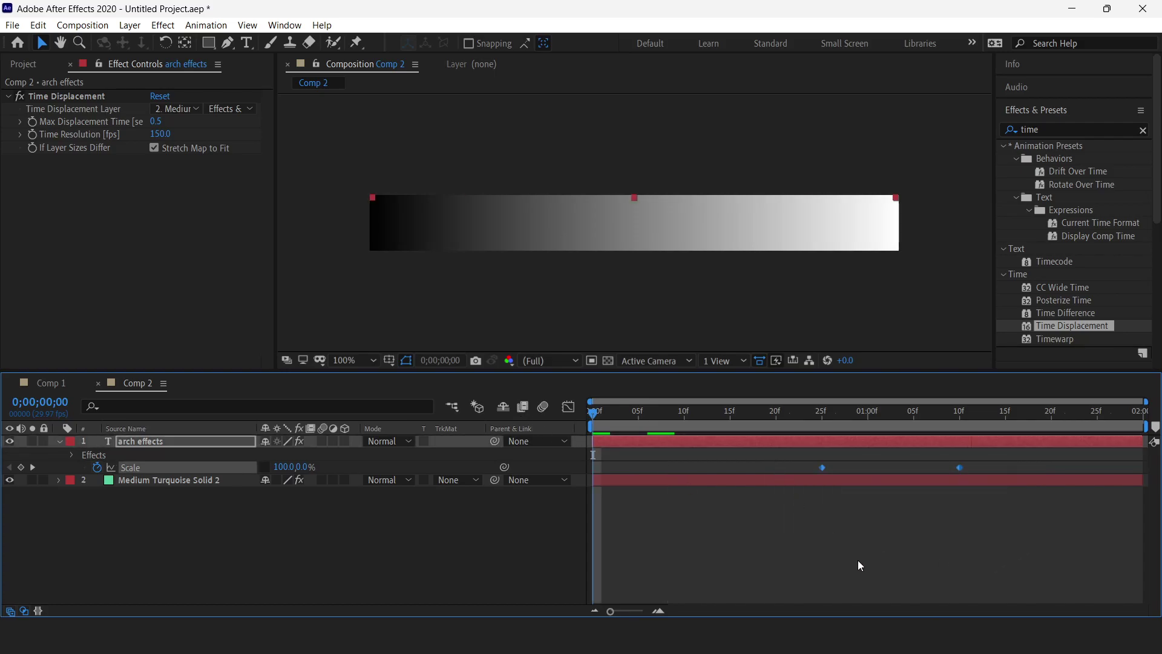
key(F9)
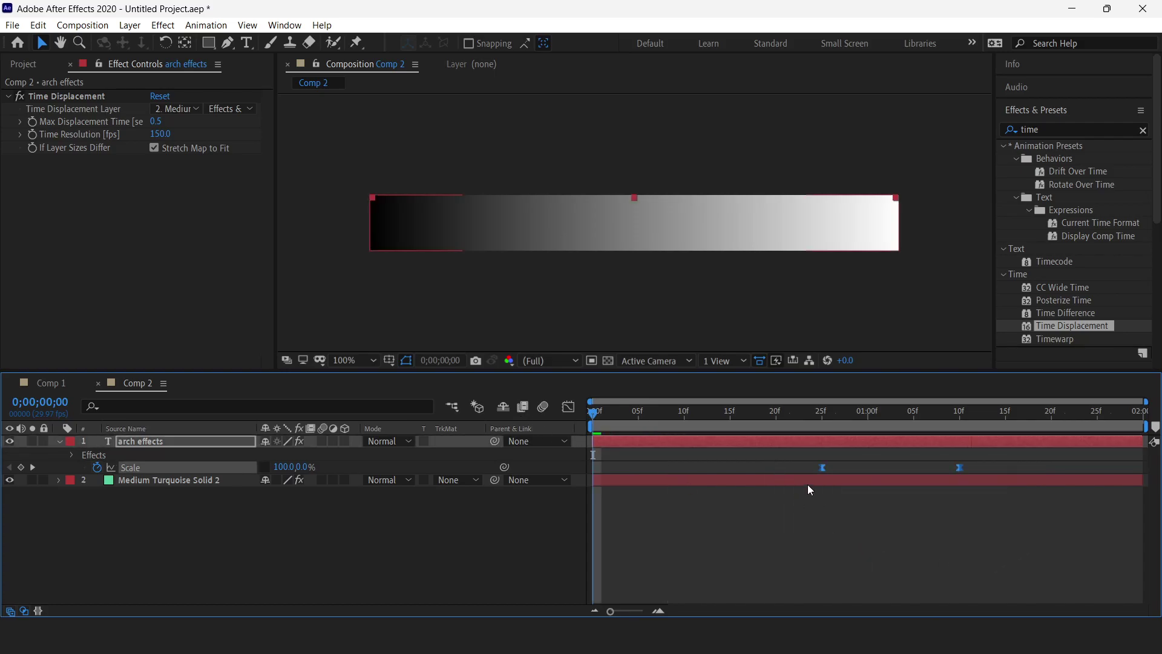
key(space)
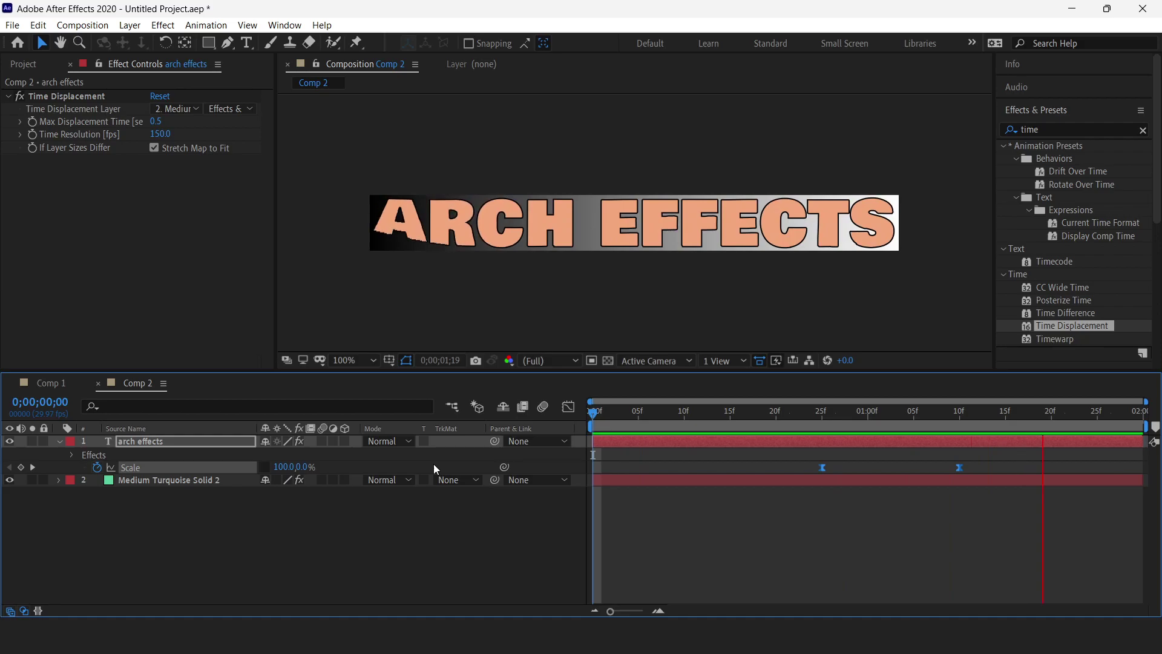
key(space)
drag(1124, 428, 689, 479)
Hide the gradient solid so the warped text plays over black
drag(238, 529, 106, 447)
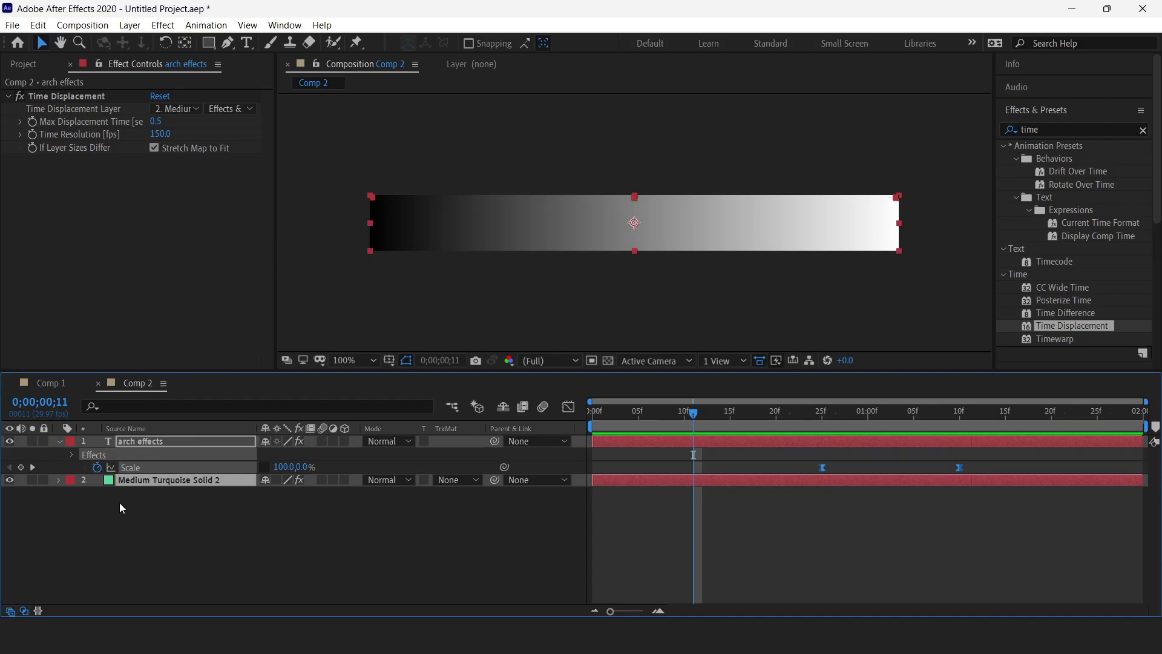
click(181, 539)
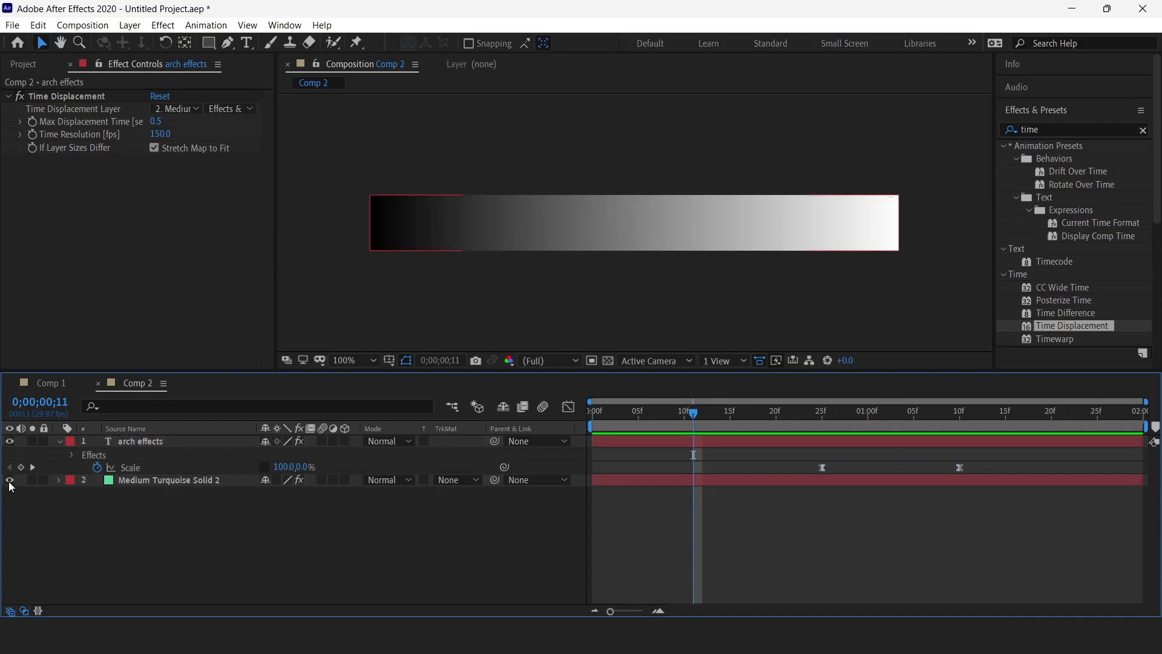
click(9, 481)
drag(693, 411, 657, 428)
drag(300, 532, 121, 445)
Pre-compose both Comp 2 layers into Pre-comp 2
right_click(120, 442)
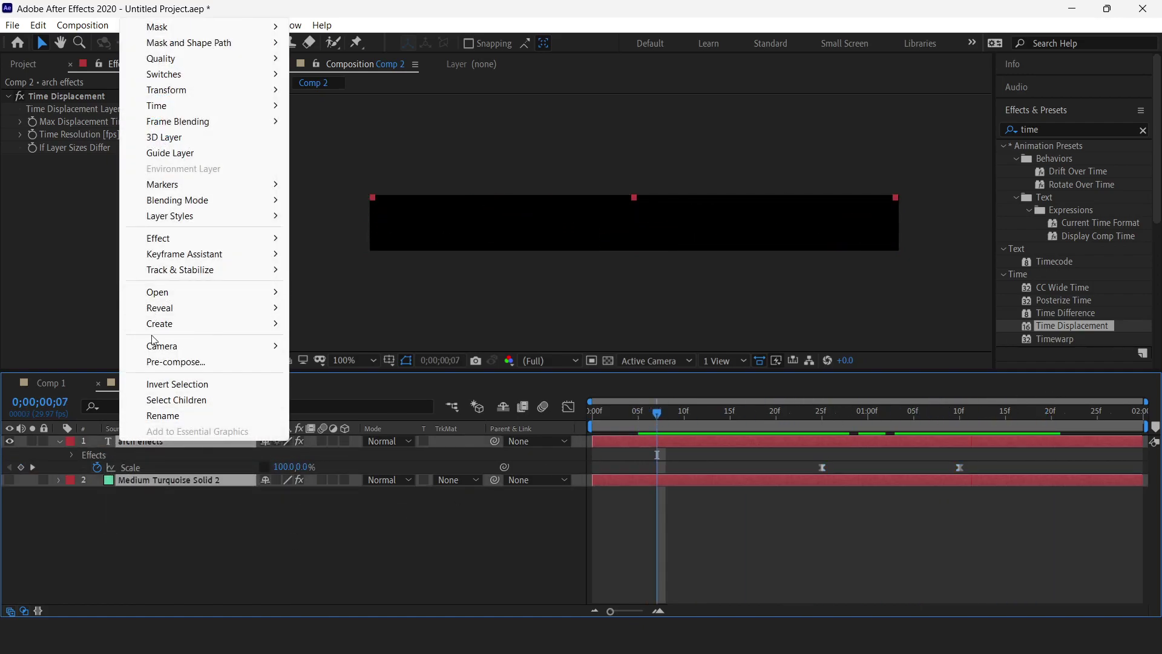
click(176, 361)
click(615, 412)
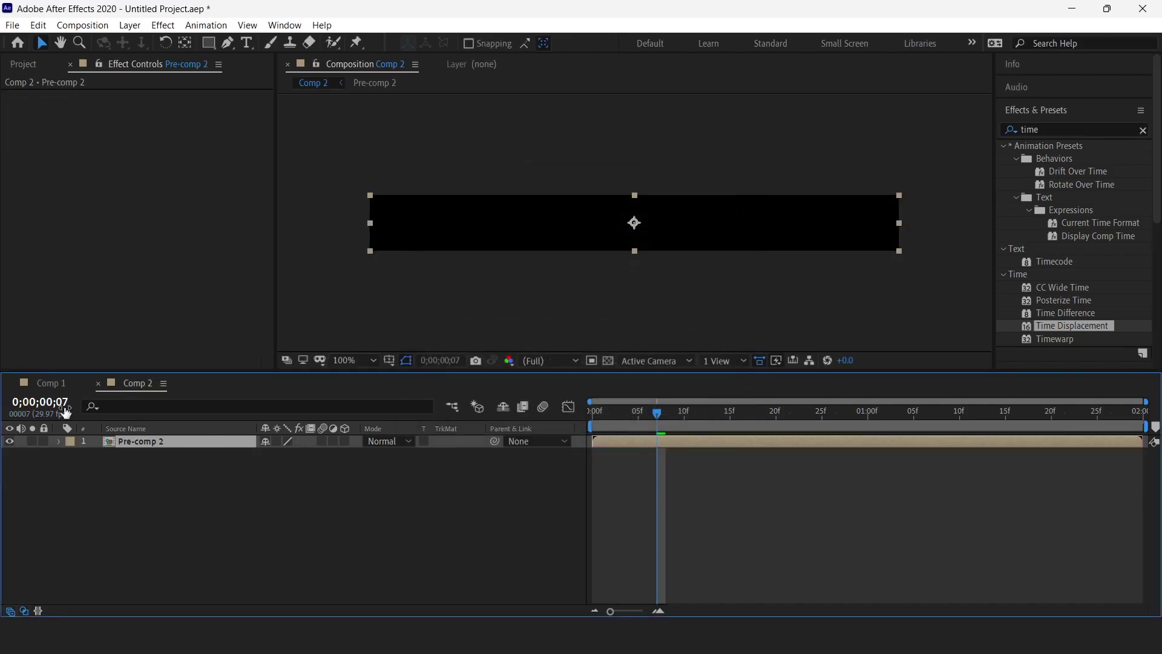
Create a new composition named 'final comp'
click(86, 25)
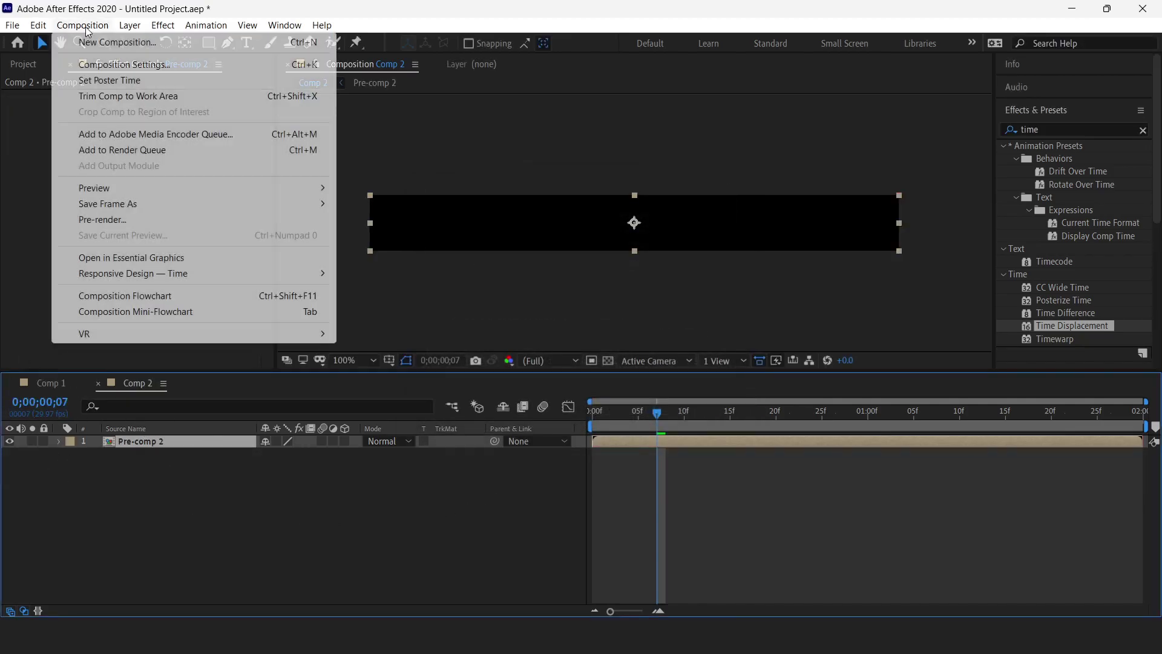
click(107, 42)
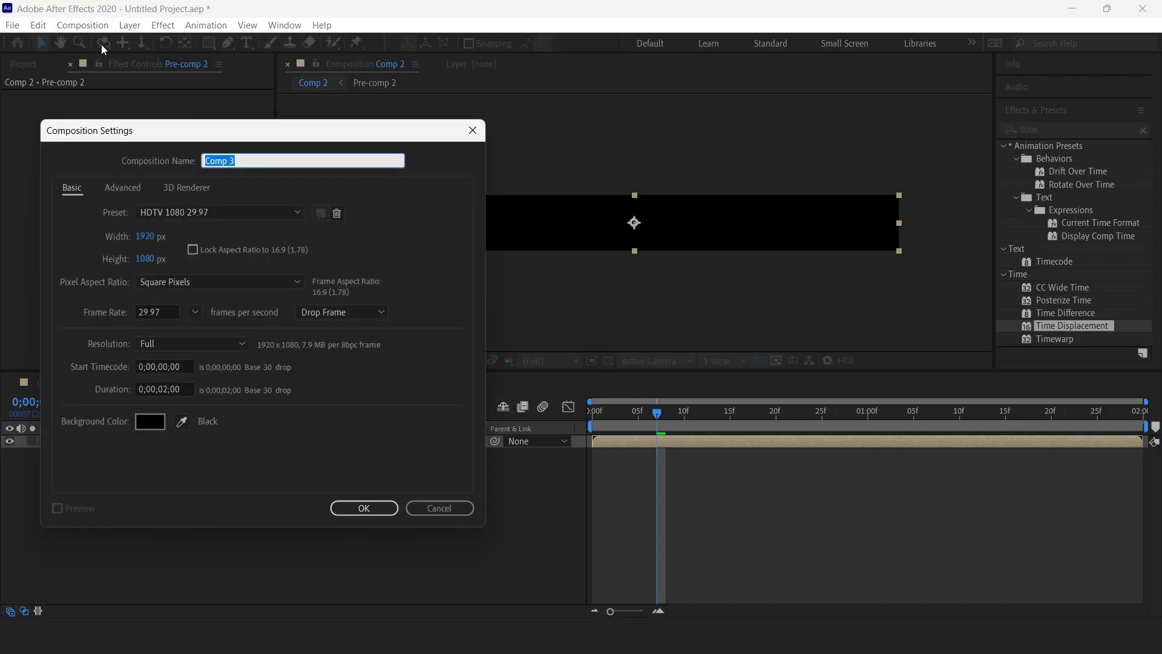
text(final comp)
click(377, 508)
click(24, 65)
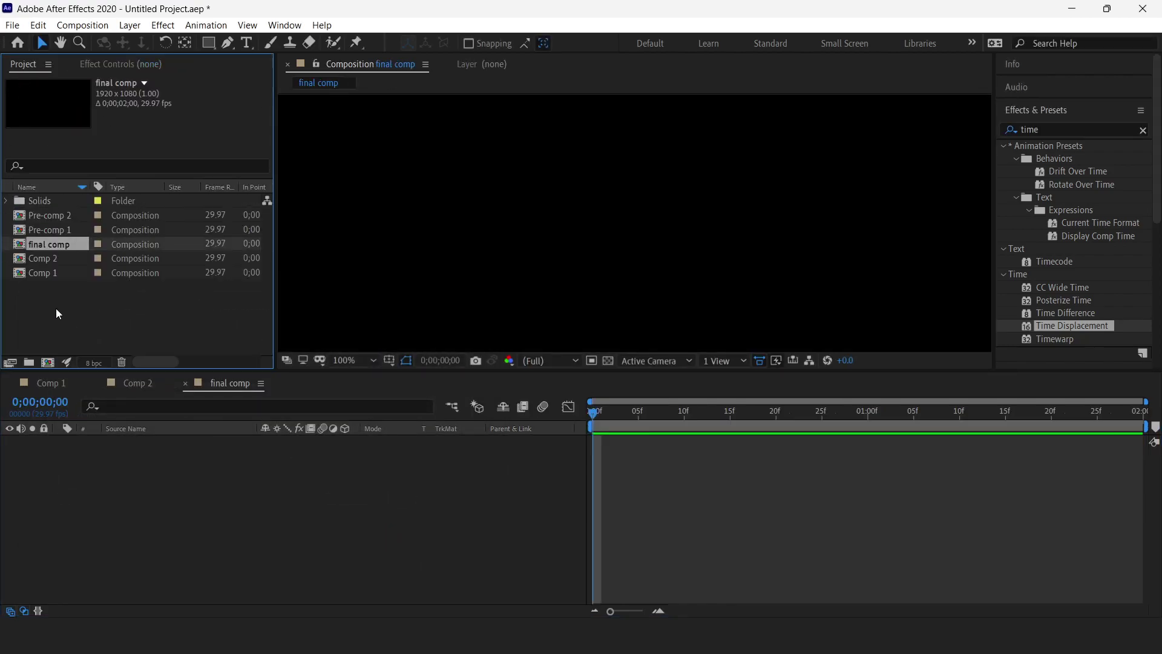
Drag Pre-comp 2 and Pre-comp 1 into the final comp timeline and preview the animation
click(65, 216)
shift+click(64, 234)
drag(63, 216, 543, 496)
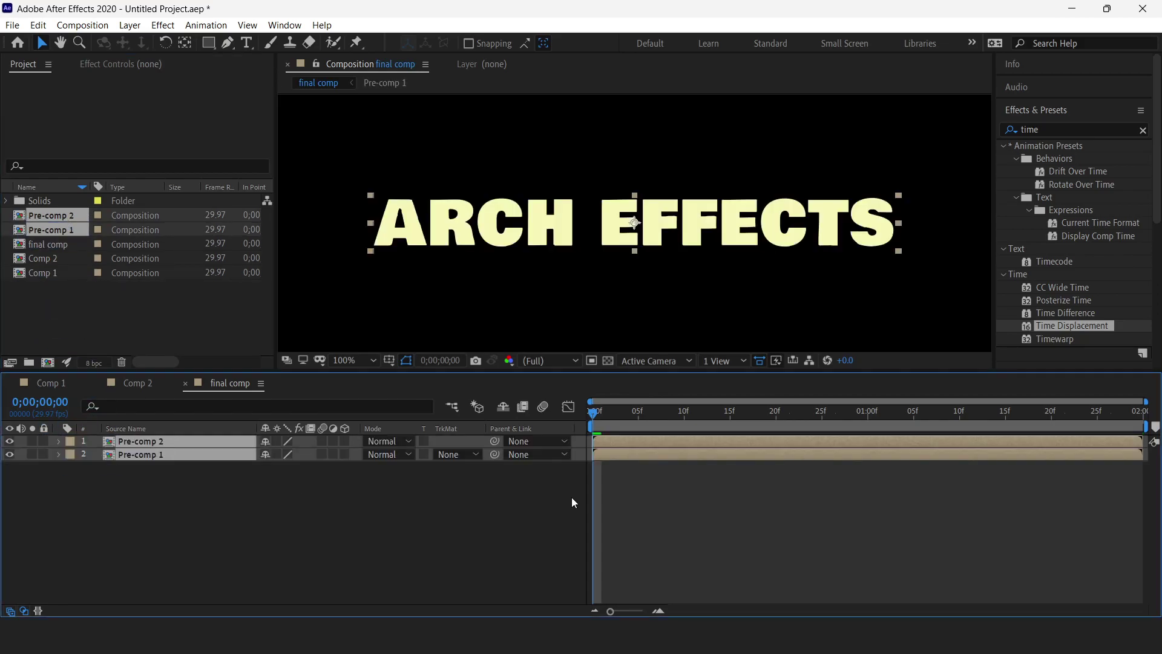
key(space)
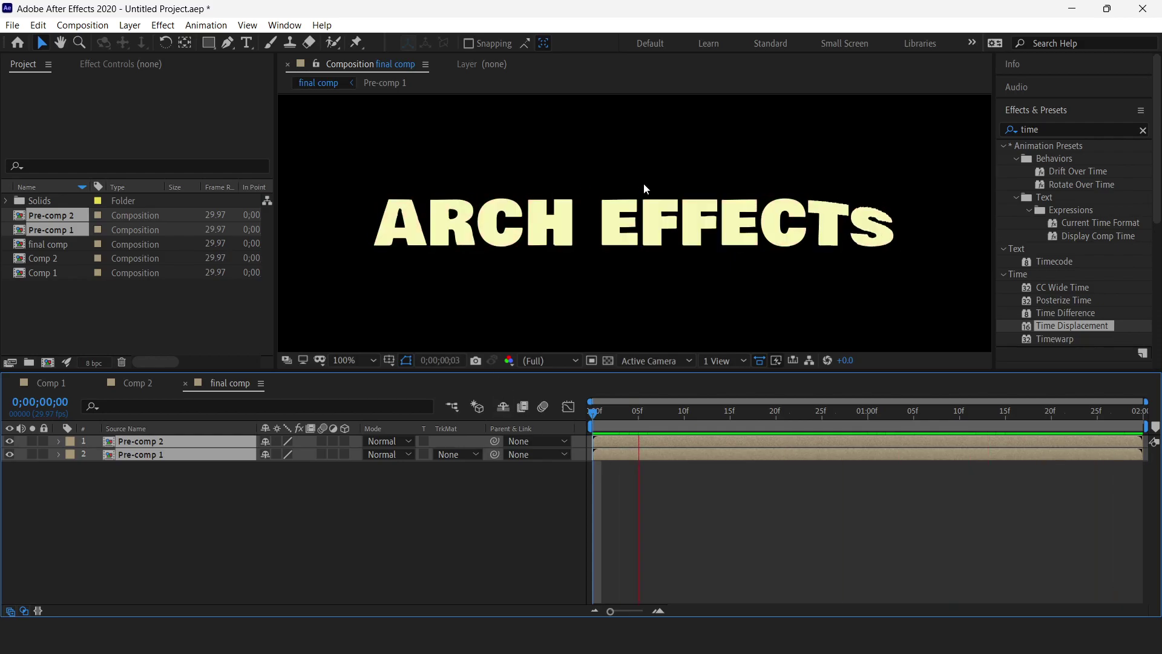
key(space)
Add a Medium Turquoise solid below the text layers in final comp and preview from the start
right_click(398, 310)
mouse_move(309, 319)
click(429, 359)
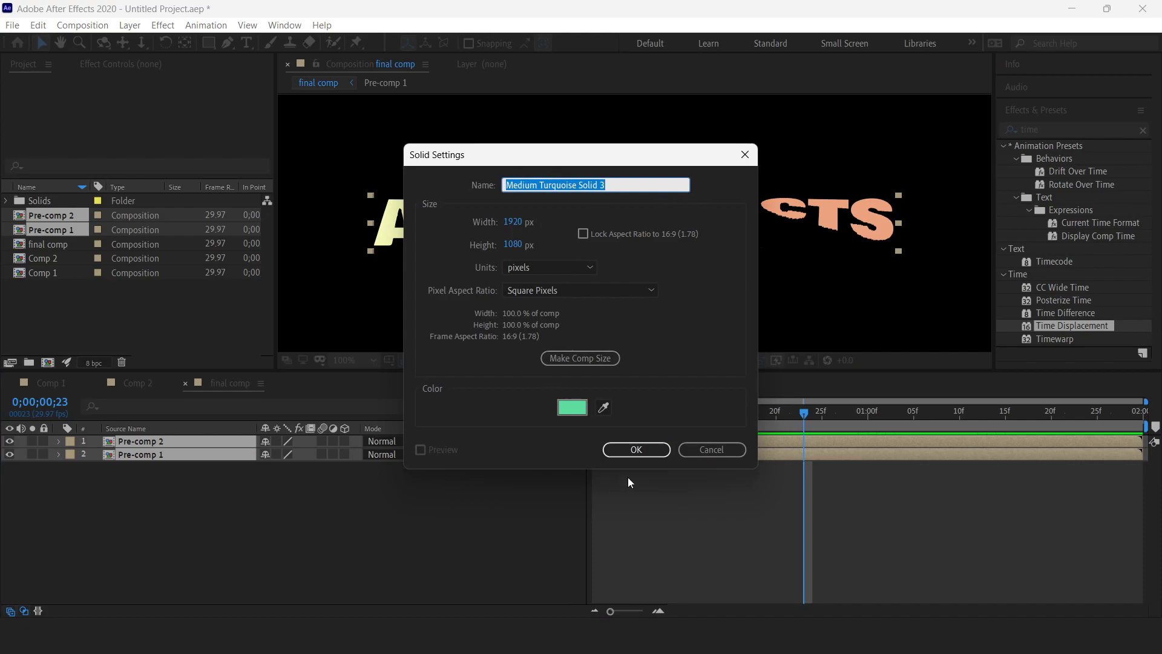
click(641, 448)
drag(161, 453, 160, 482)
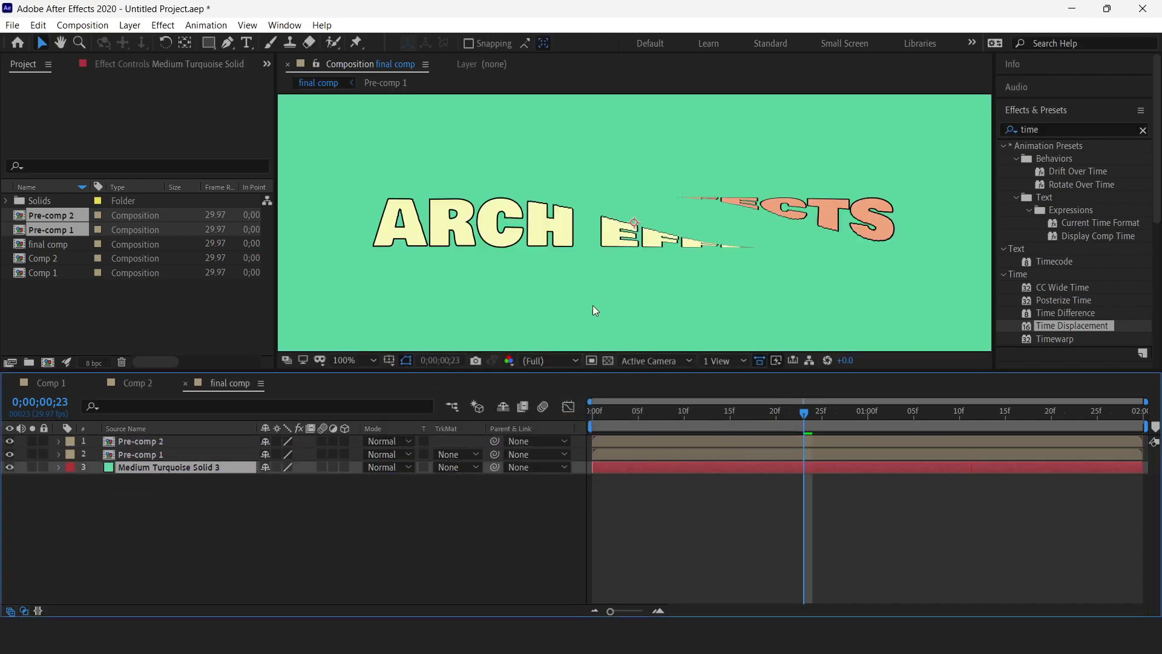
scroll(594, 273, down, 2)
key(Home)
key(space)
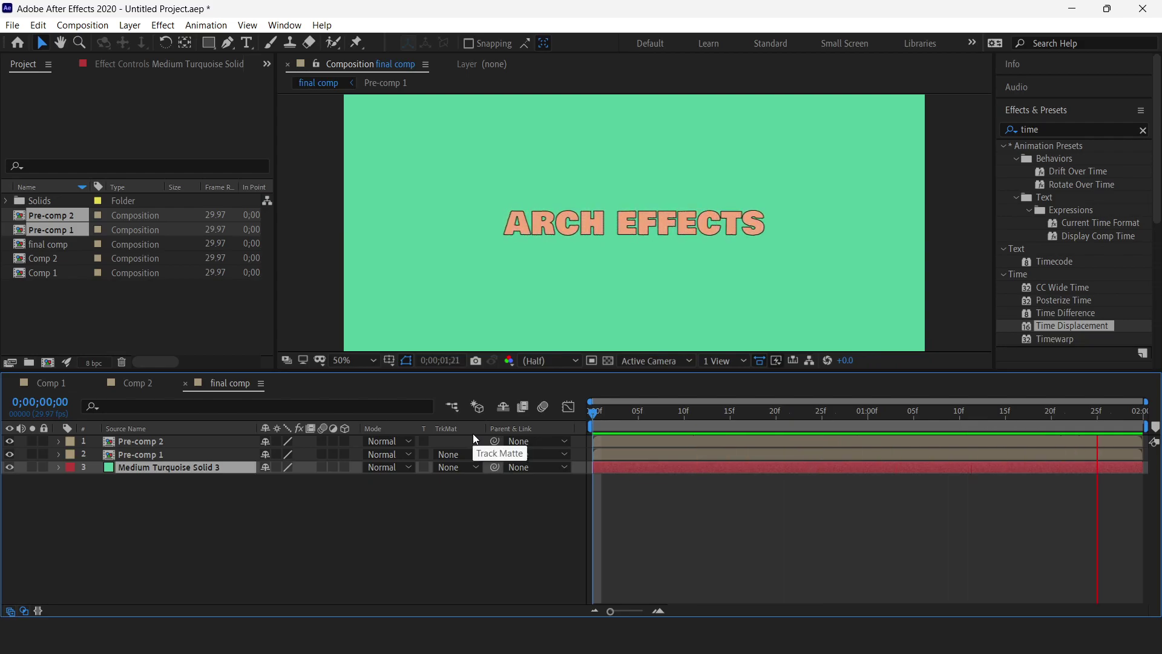
Pre-compose Pre-comp 1 and Pre-comp 2 into Pre-comp 3
click(190, 507)
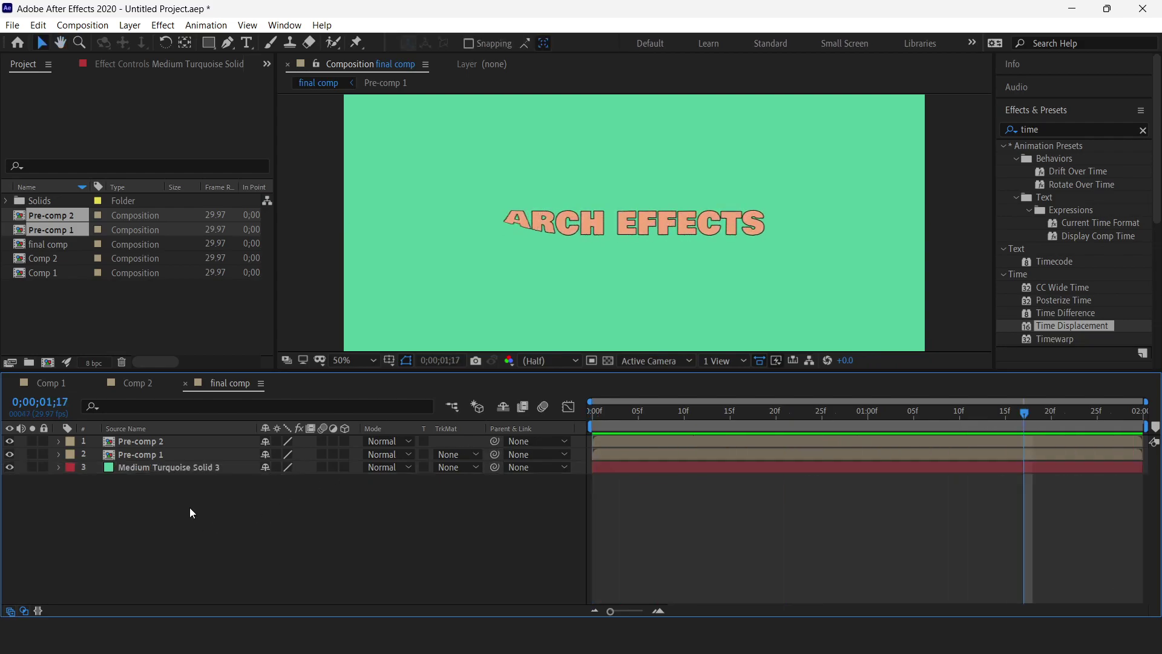
click(158, 455)
shift+click(132, 441)
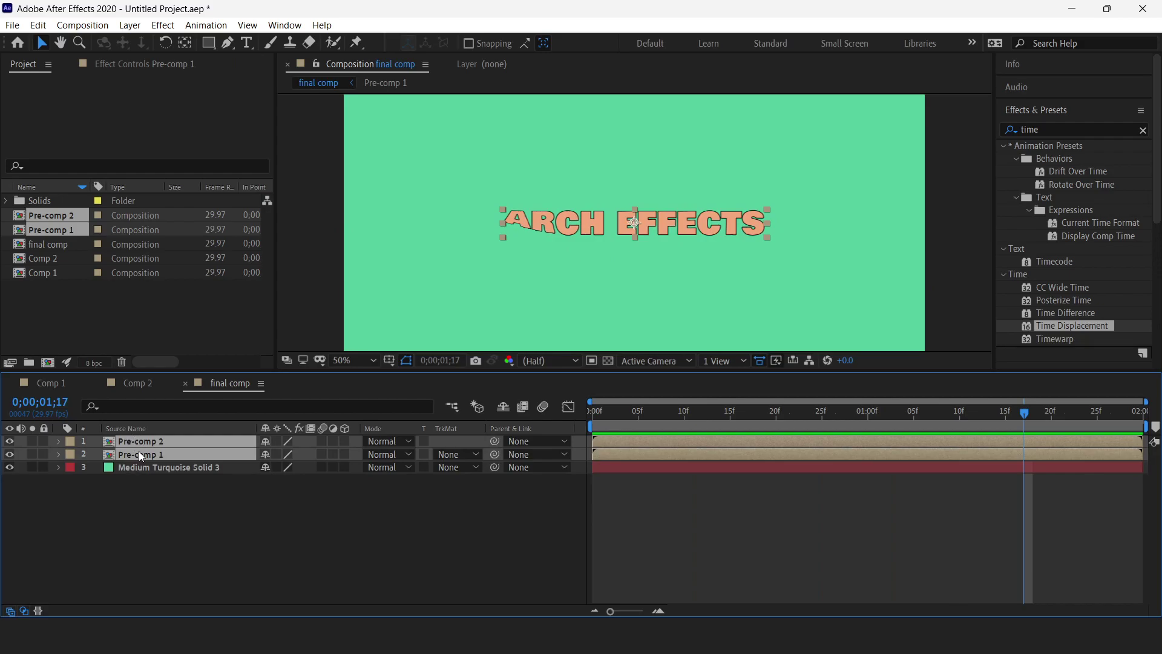
right_click(139, 455)
click(202, 376)
click(617, 414)
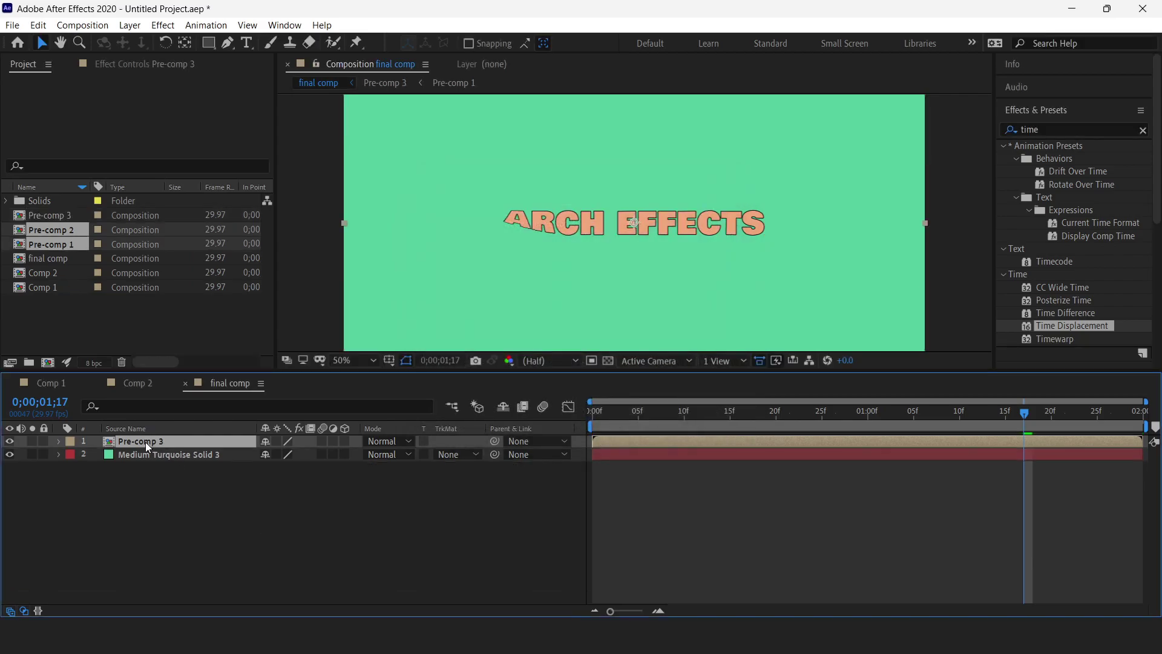
Apply Drop Shadow to Pre-comp 3 from the Effects & Presets search
drag(1022, 416, 841, 415)
click(1058, 128)
key(ctrl+a)
text(drop)
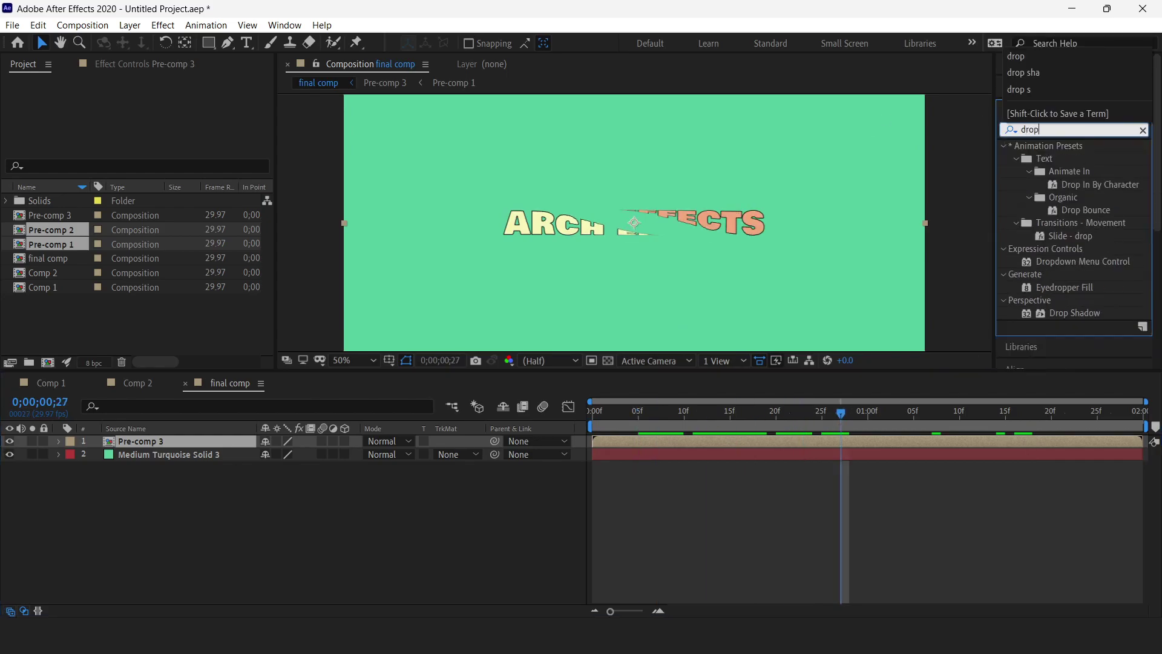
drag(1098, 305, 204, 434)
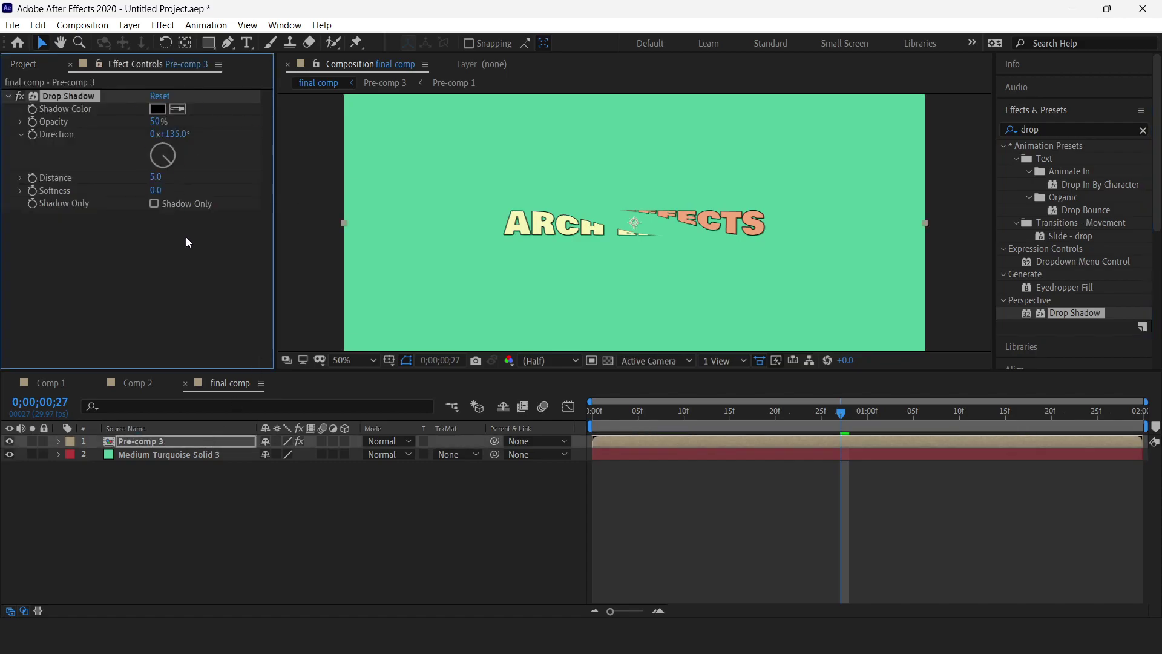
Set the drop shadow's distance to 15, softness to 15 and direction to 180°
click(155, 177)
text(15)
key(Tab)
text(15)
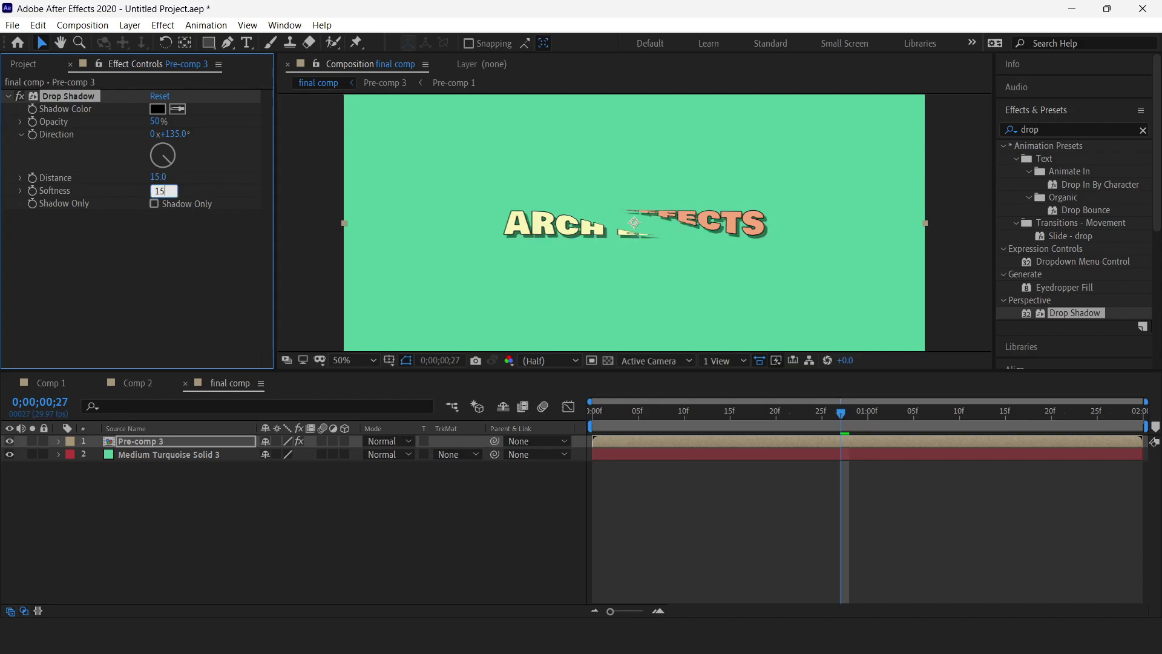
key(Return)
click(179, 134)
text(180)
key(Return)
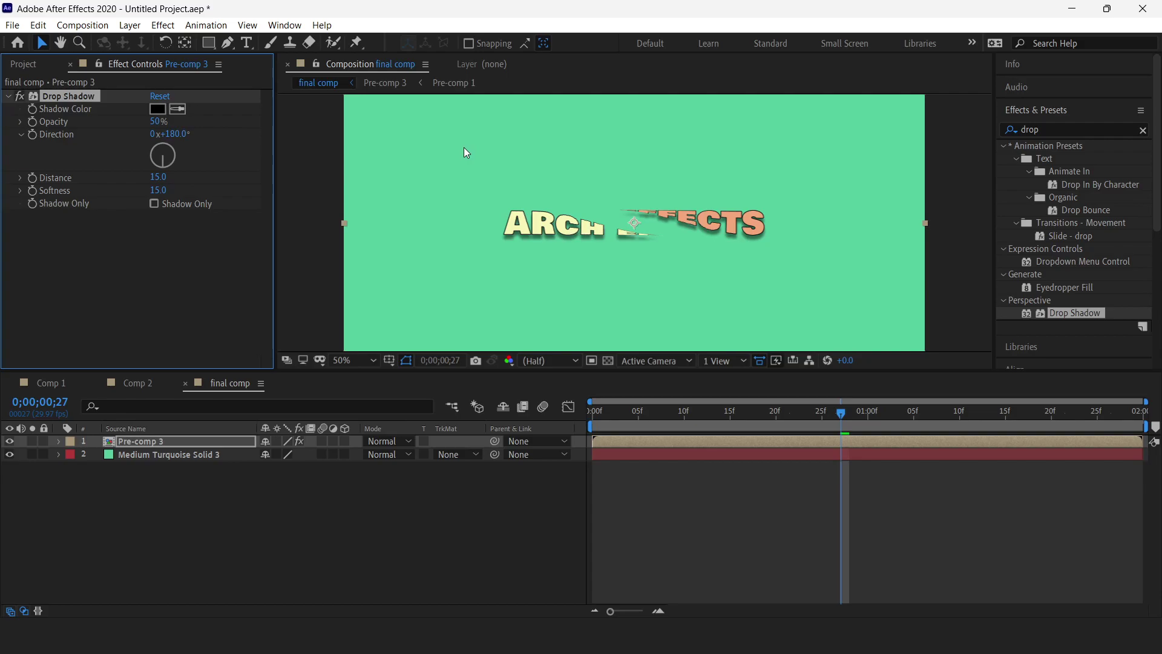
Preview the shadowed text from the first frame, then open Pre-comp 3
click(324, 529)
key(Home)
key(space)
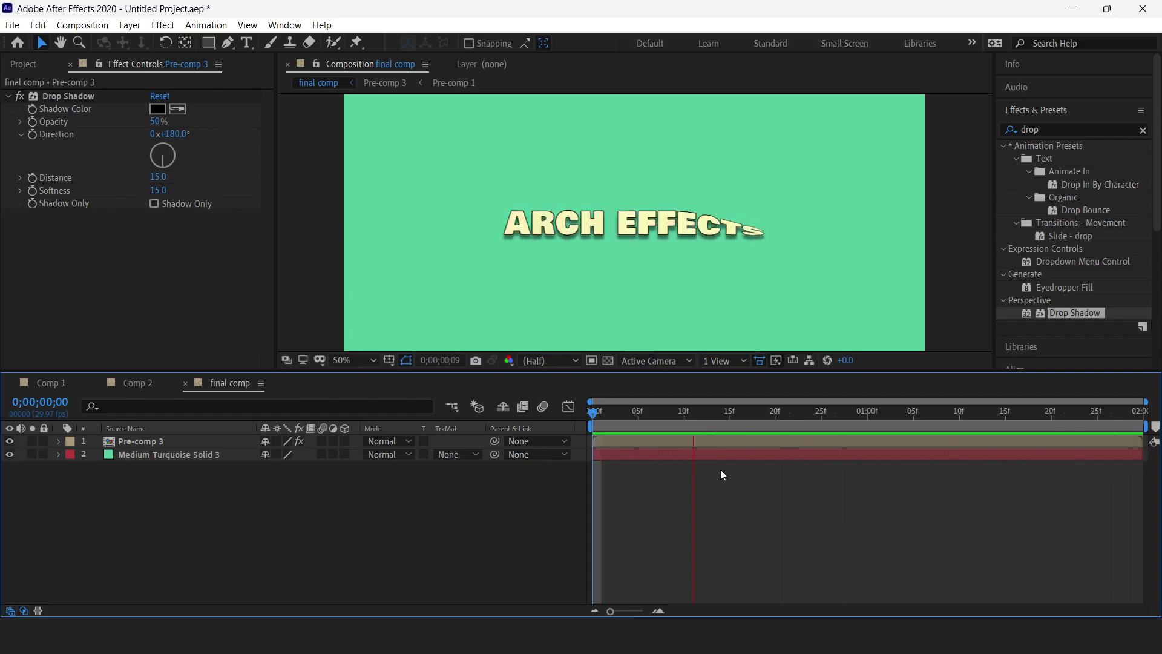
click(133, 443)
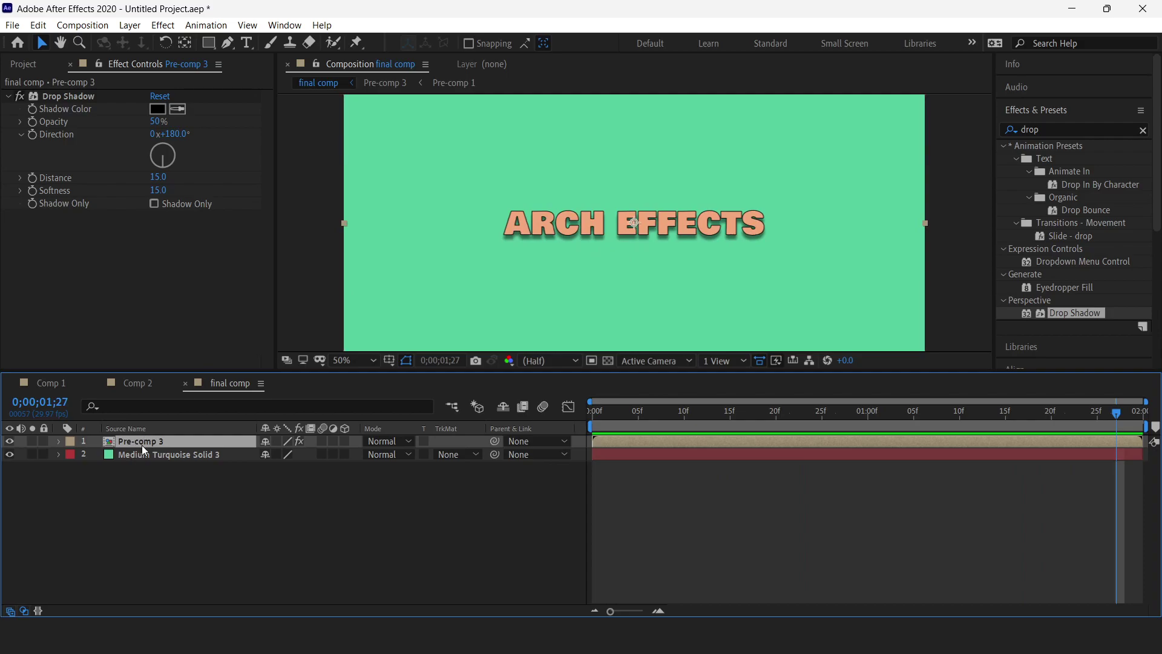
double_click(141, 445)
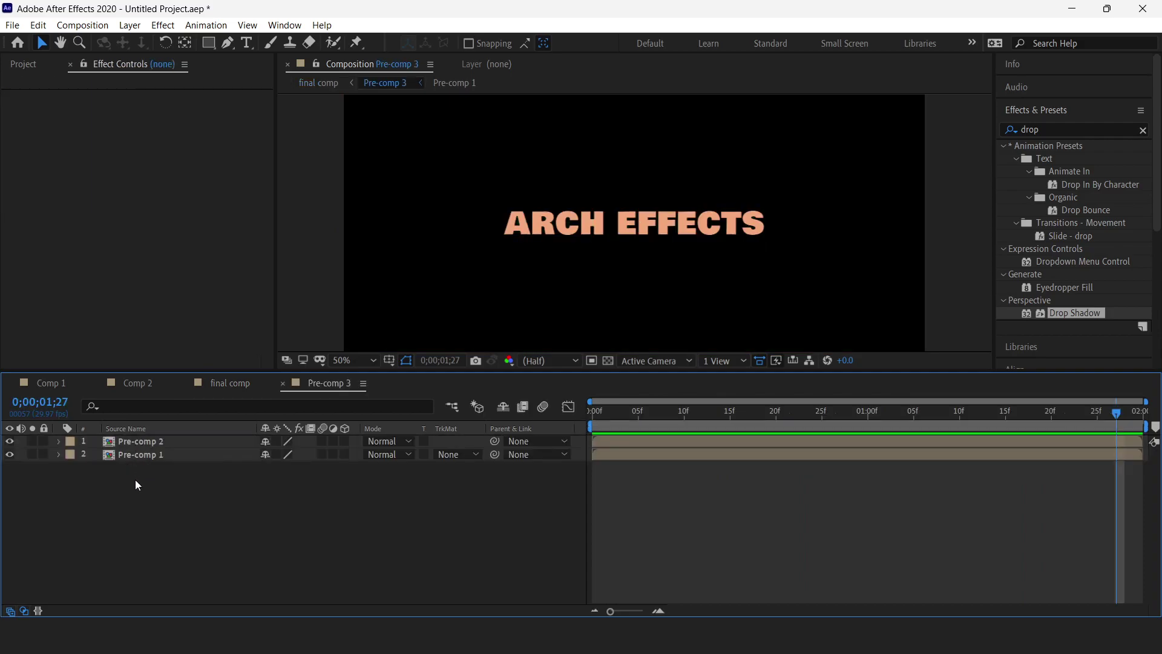
Add a new adjustment layer to Pre-comp 3 and apply Bevel Alpha to it
right_click(245, 502)
mouse_move(321, 345)
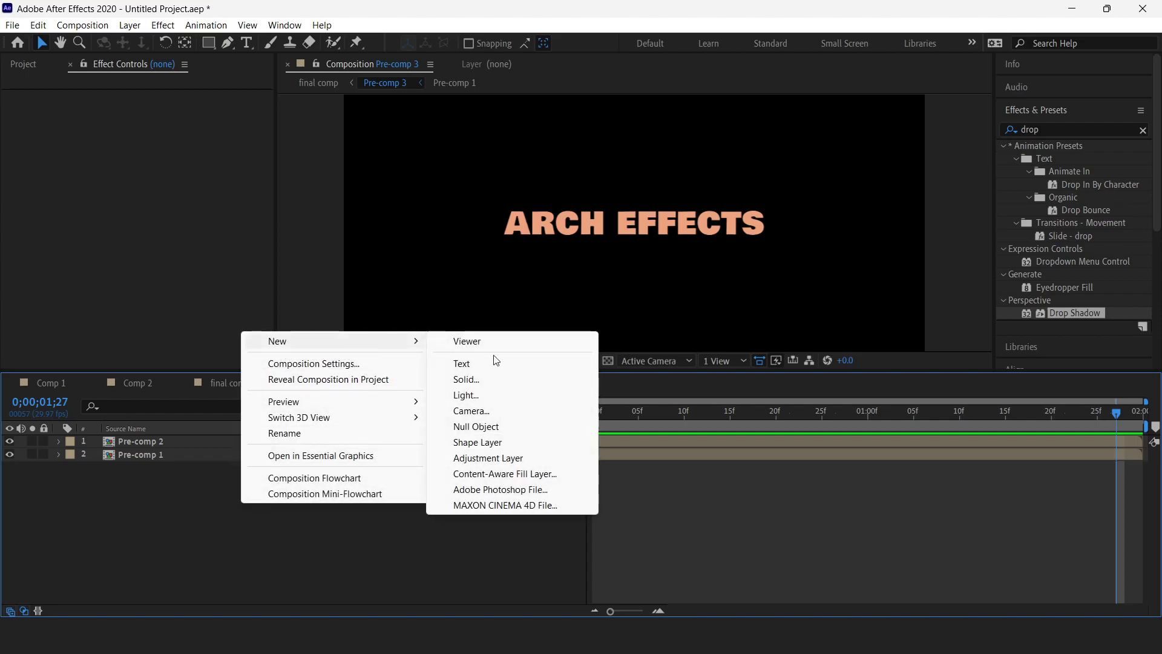
click(484, 457)
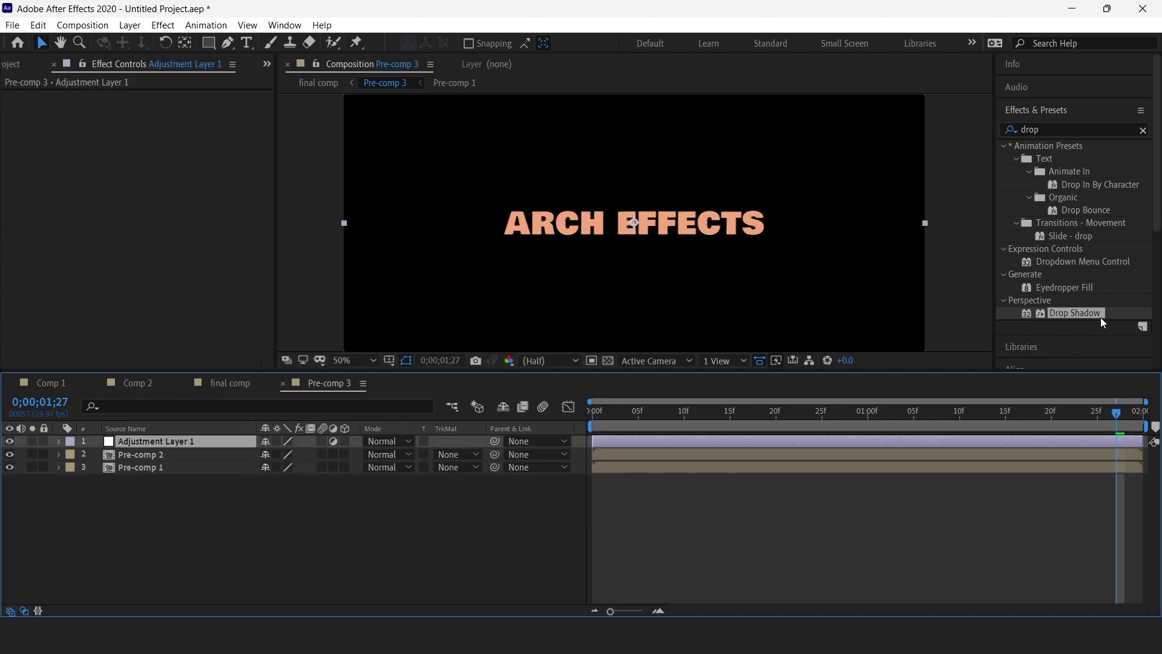
click(1054, 129)
text(bevel)
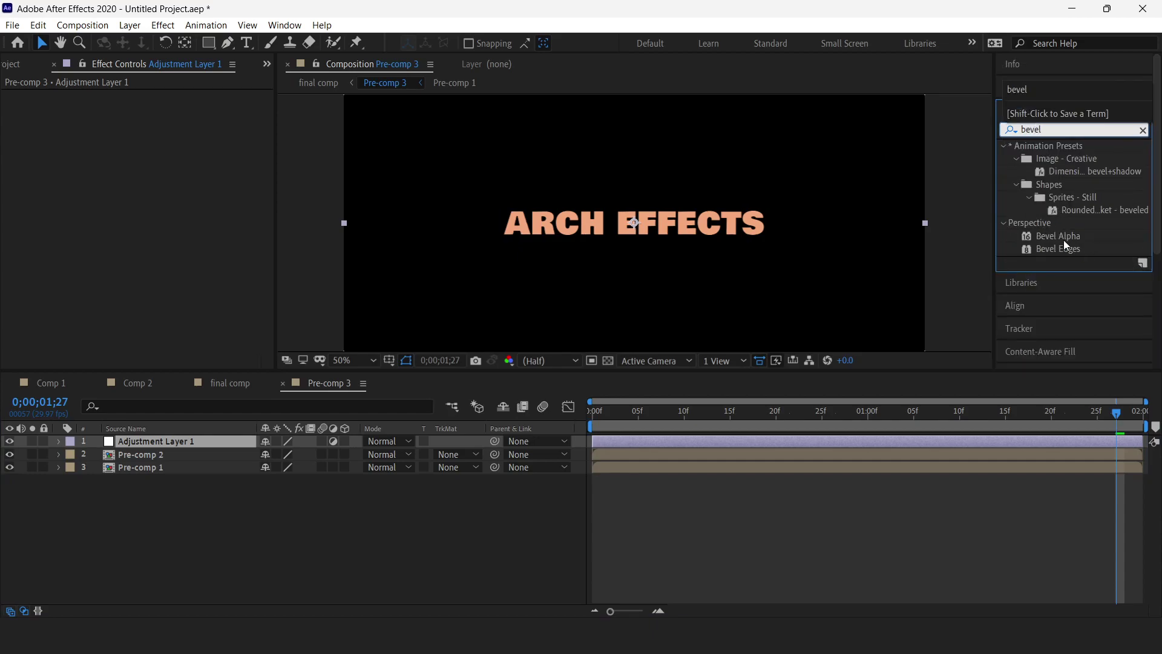
drag(1063, 240, 187, 440)
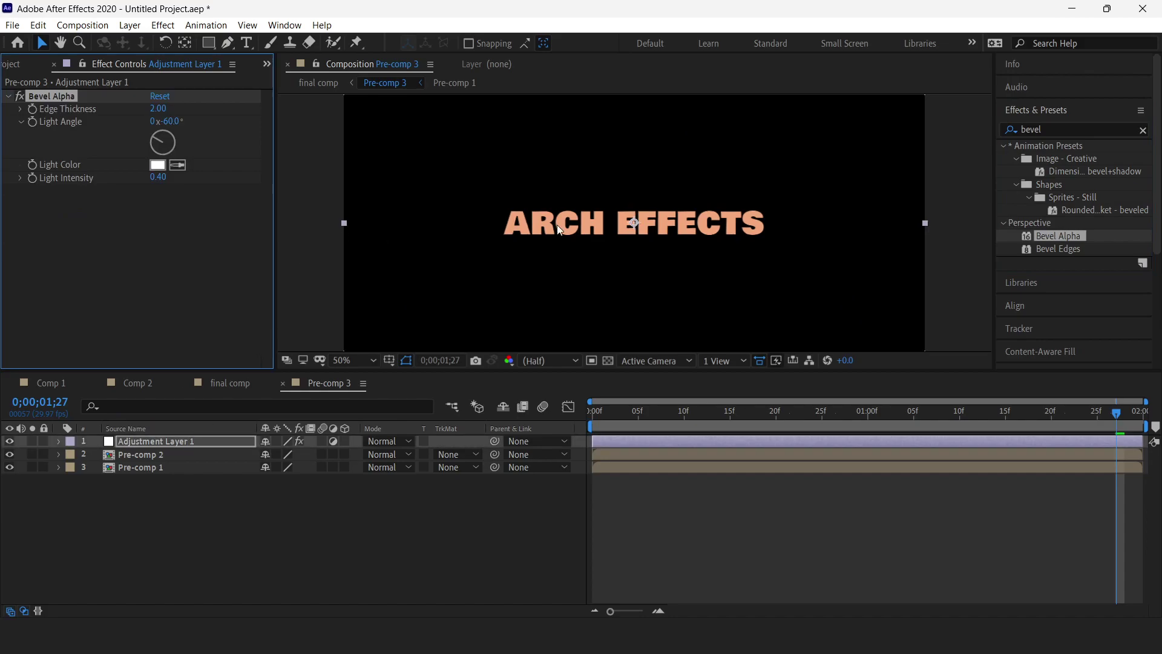
Set Bevel Alpha edge thickness to 6.30 and light angle to 64°, then switch to Comp 1
click(561, 253)
key(period)
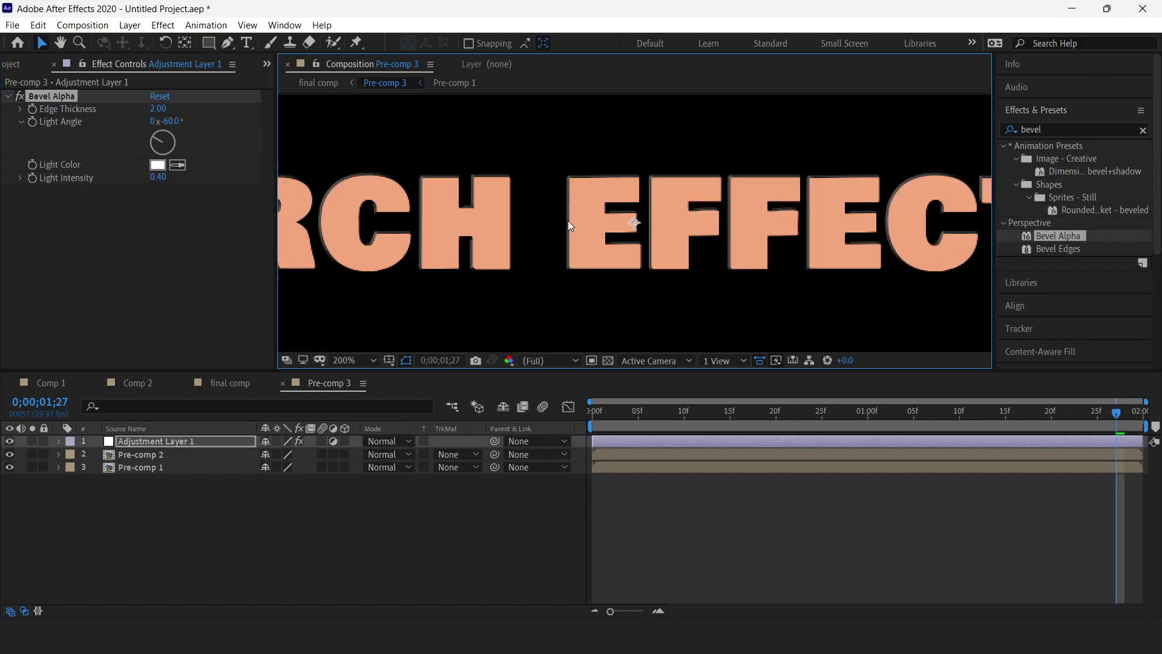
key(period)
click(158, 109)
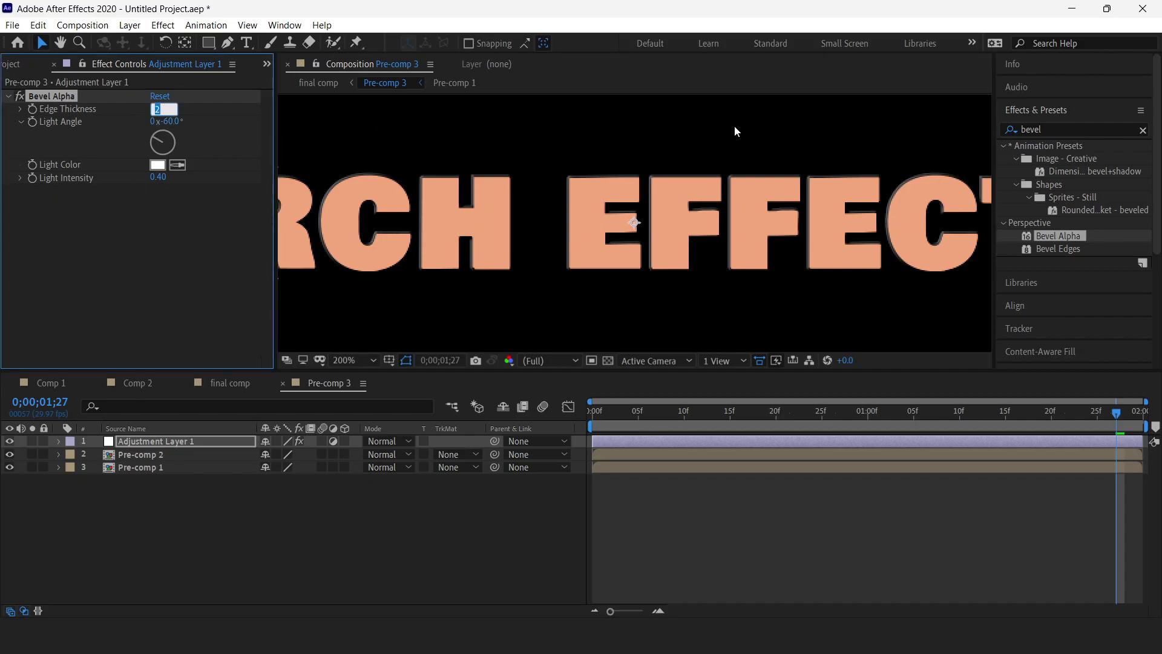
text(9)
key(Return)
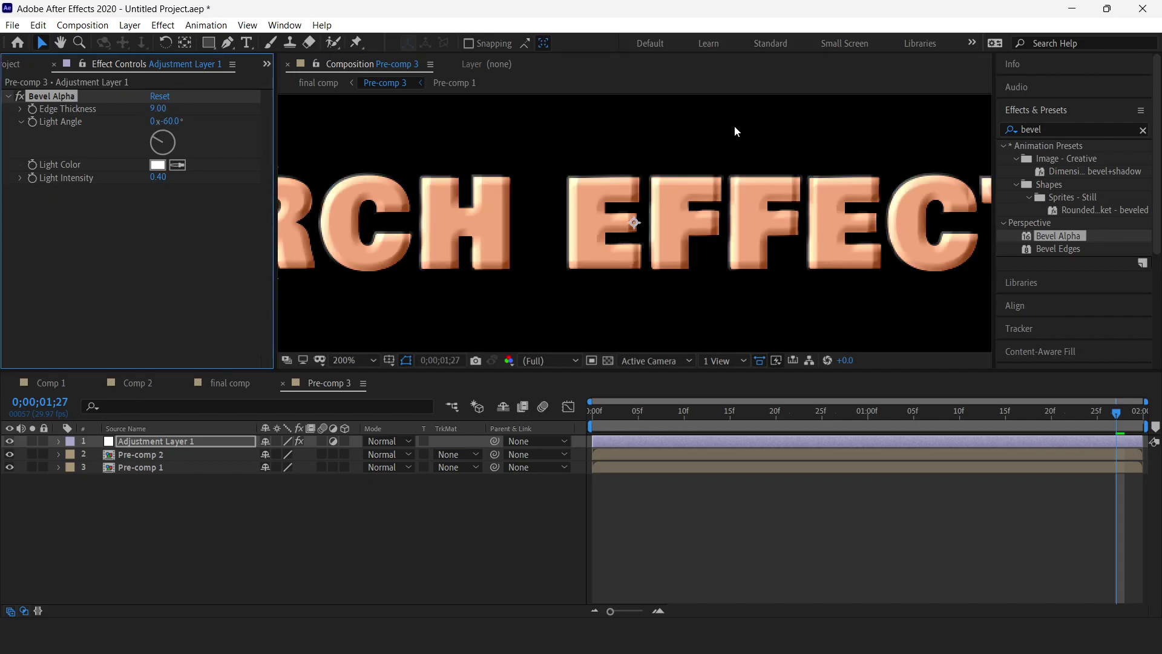
drag(156, 108, 139, 107)
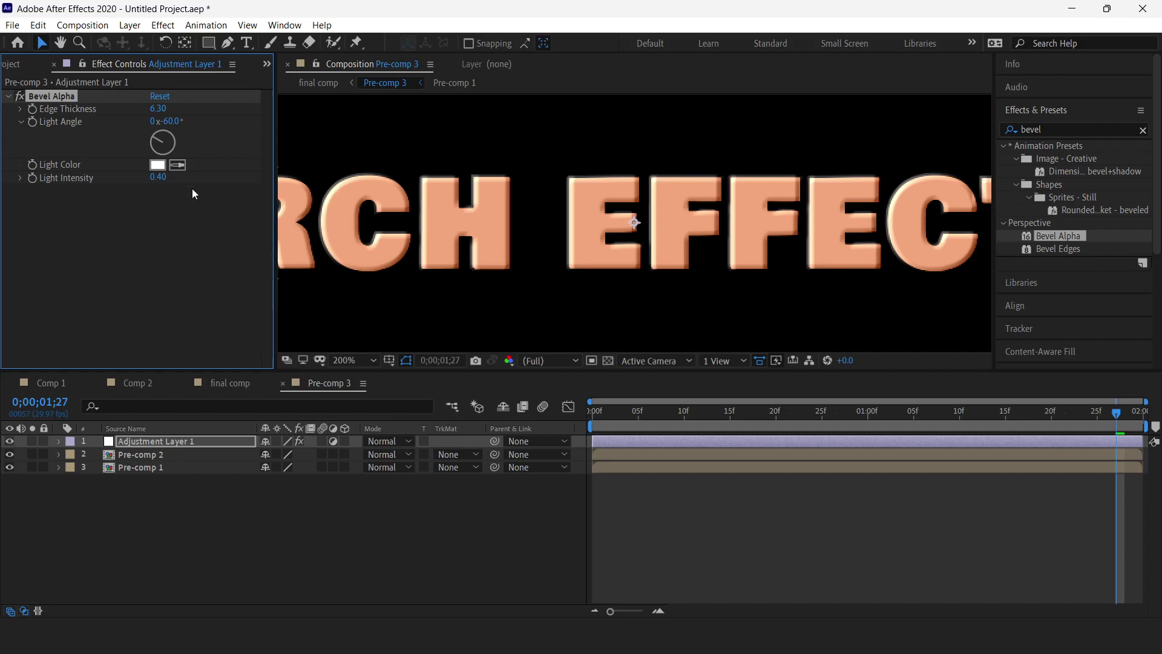
drag(147, 135, 279, 147)
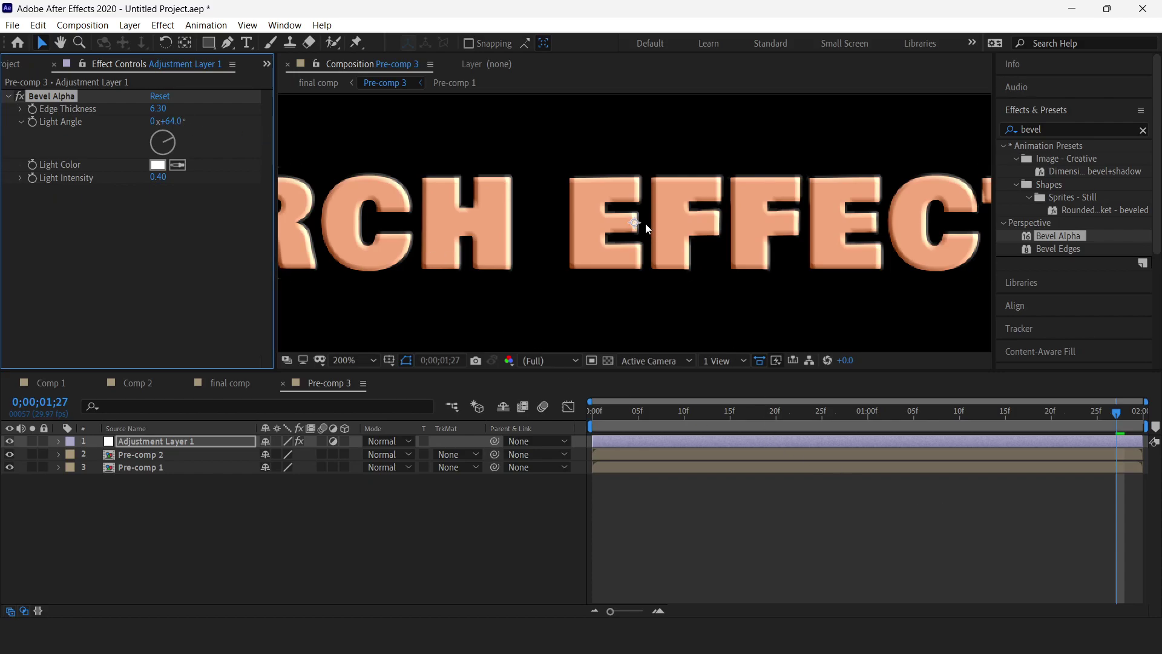
scroll(645, 224, down, 1)
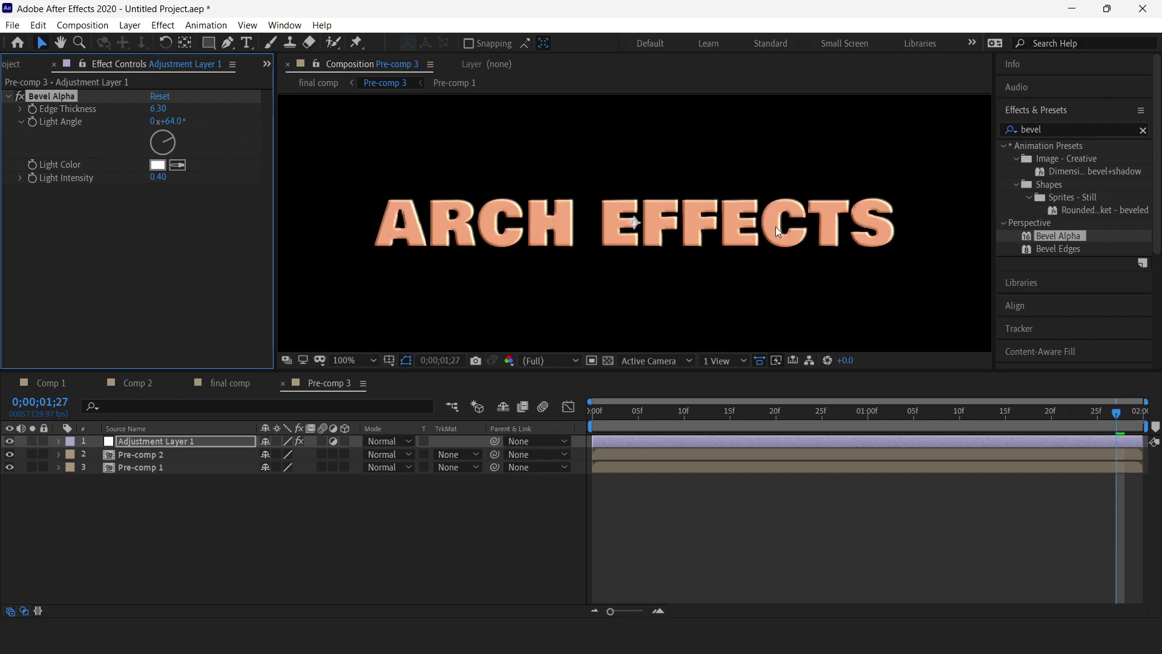
click(45, 384)
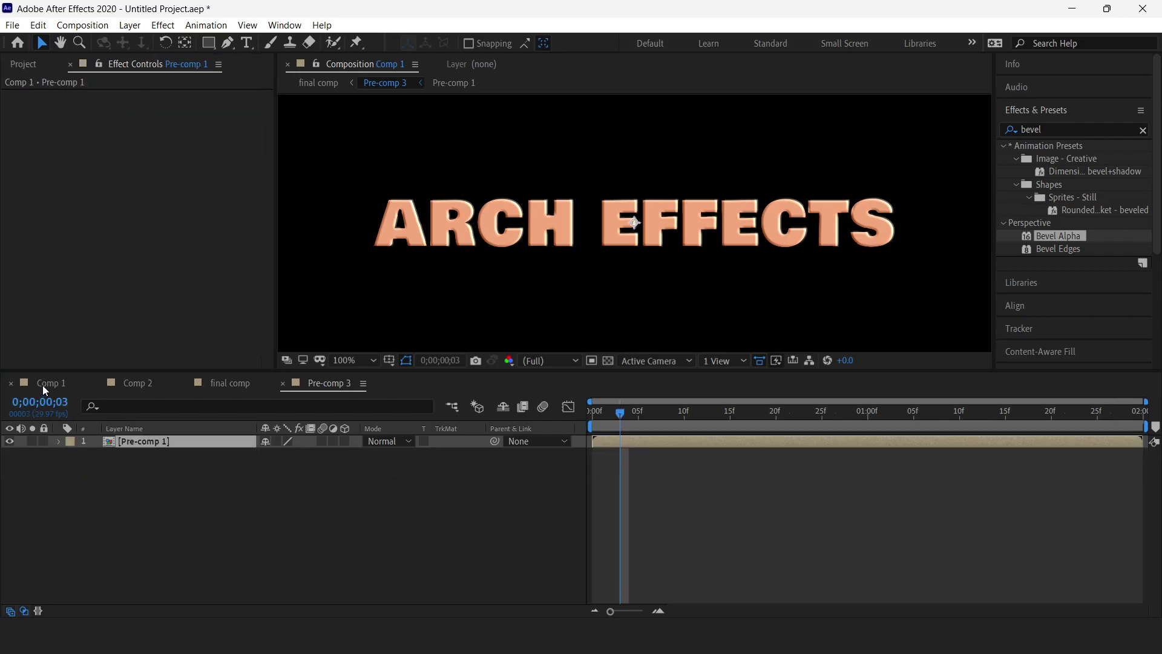